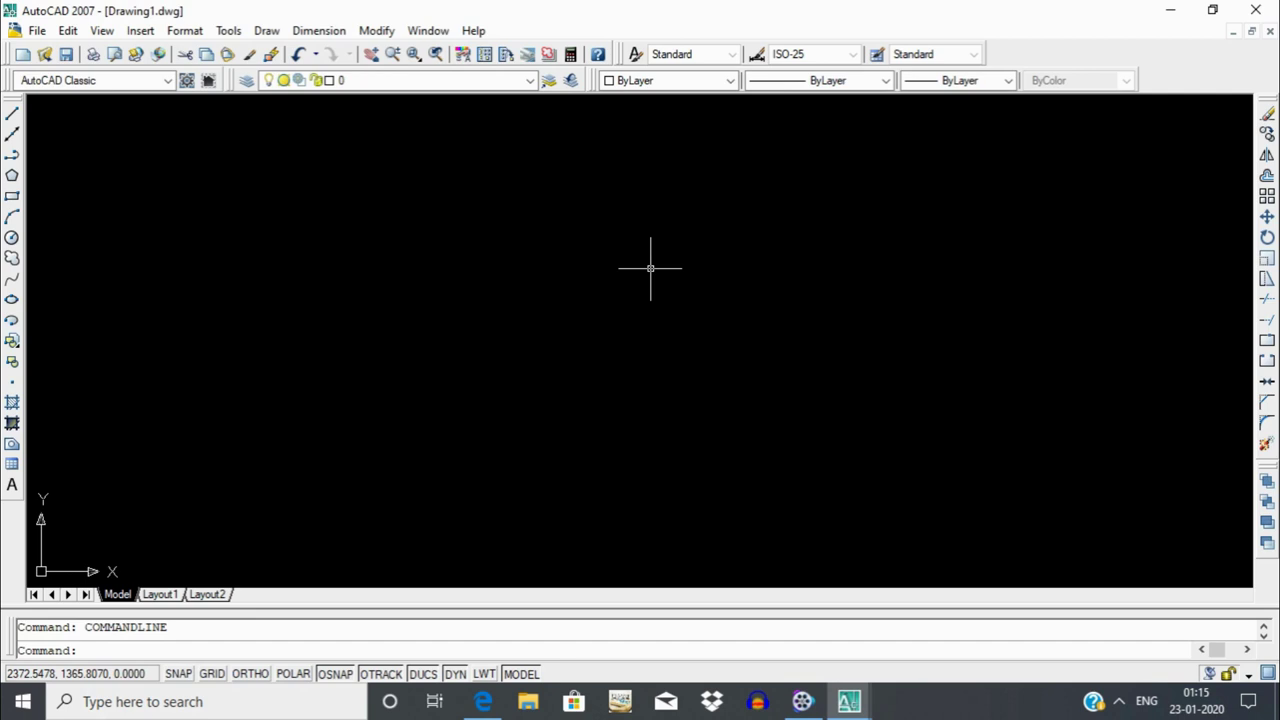
Set drawing units to Engineering length at 0'-0" precision, with an Inches insertion scale.
type("un")
key("Return")
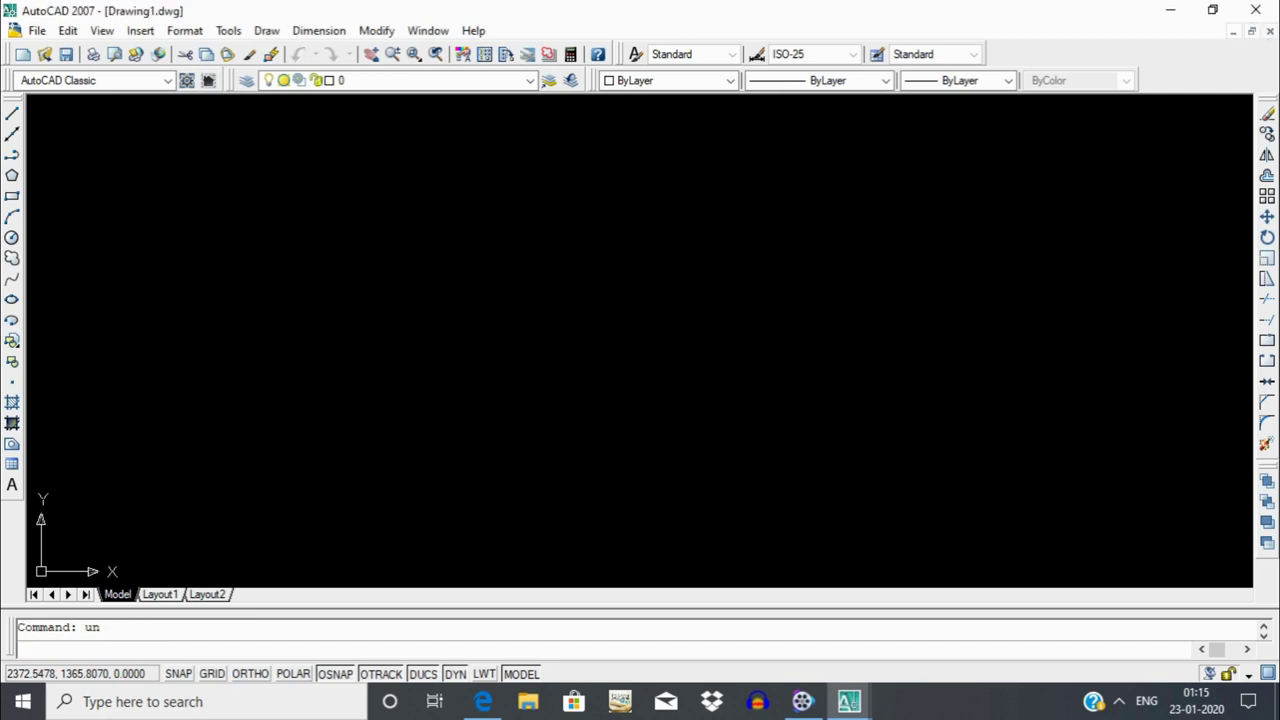
left_click(615, 257)
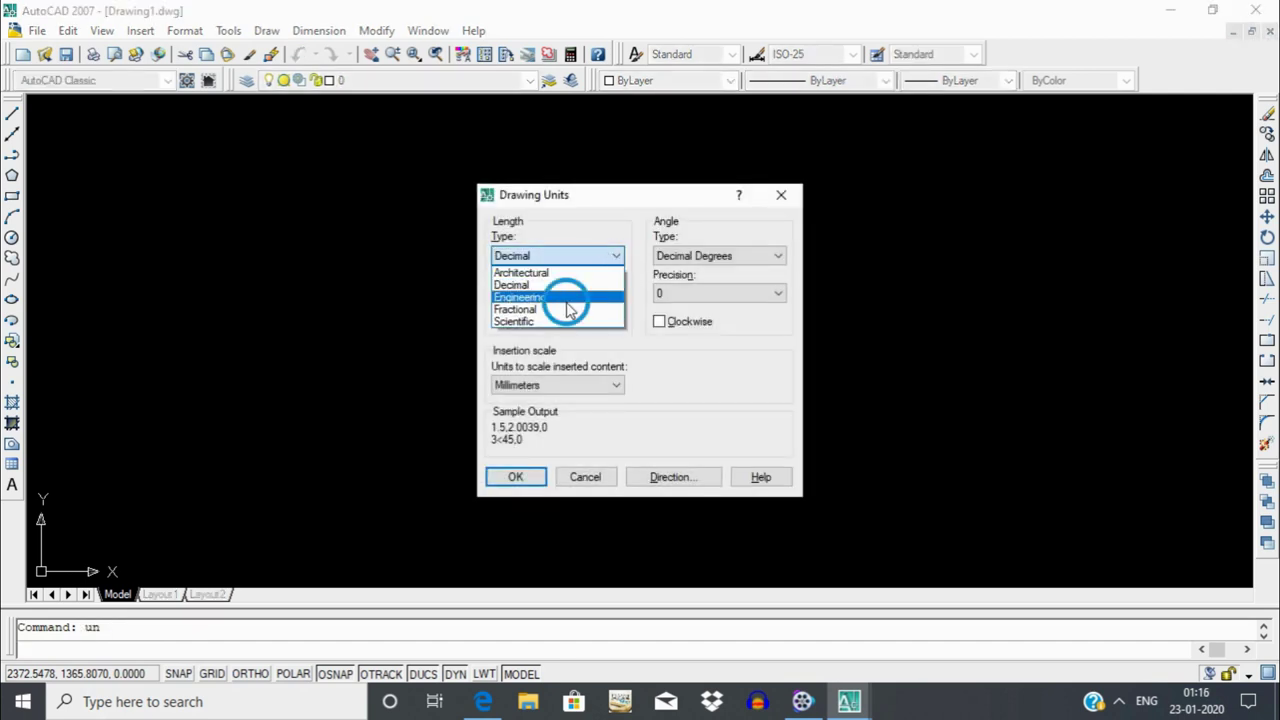
left_click(567, 303)
left_click(563, 293)
left_click(559, 308)
left_click(552, 388)
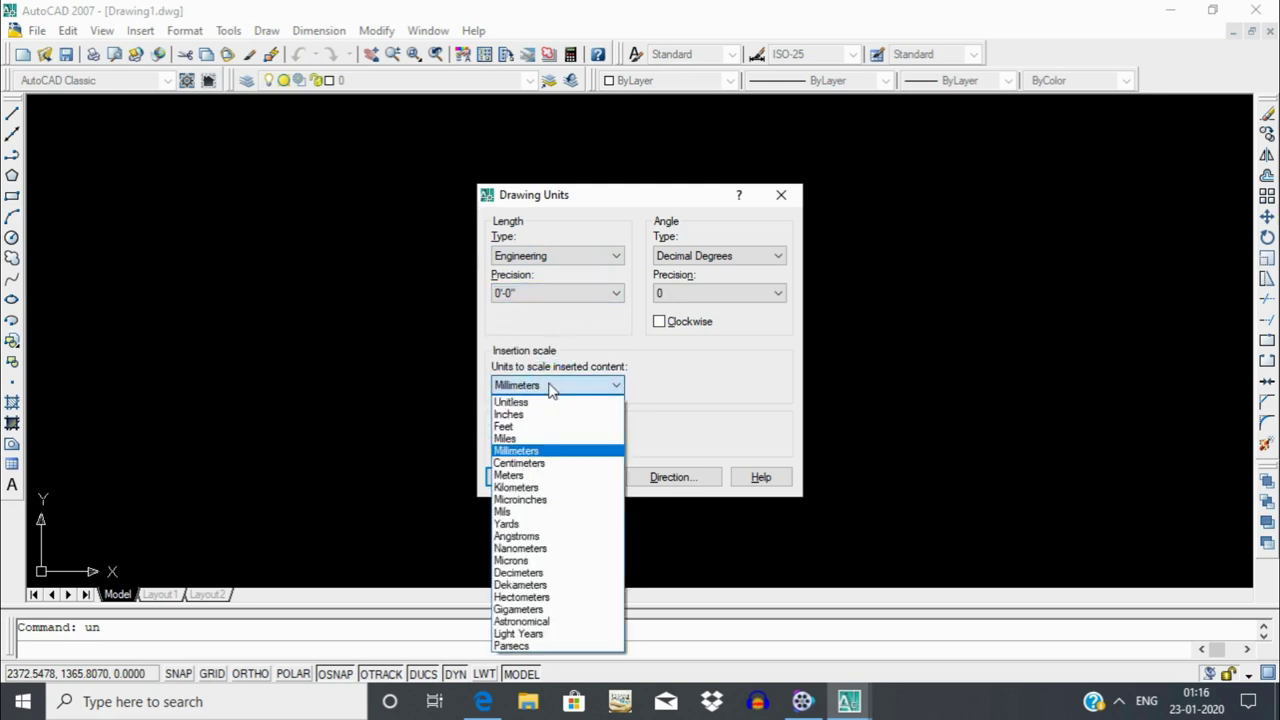
left_click(548, 415)
left_click(541, 483)
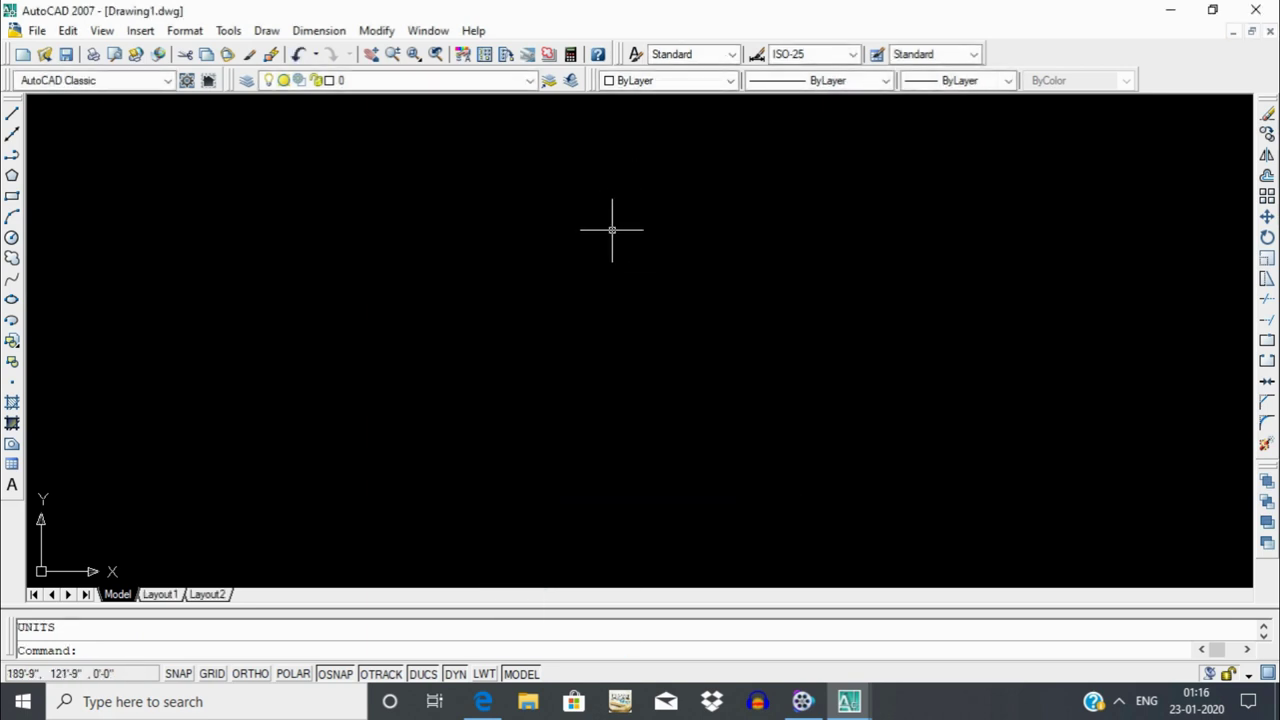
Set the drawing limits from 0,0 to an upper-right corner of 20',20'.
type("limits")
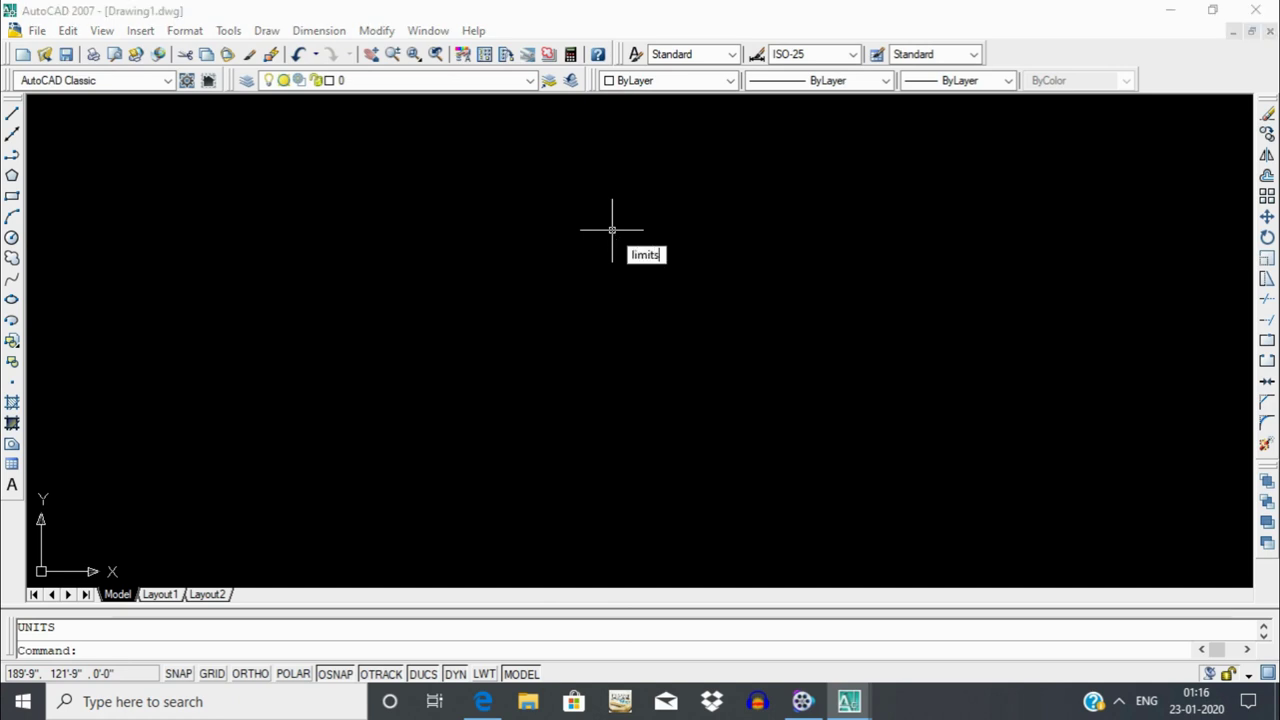
key("Return")
key("Return")
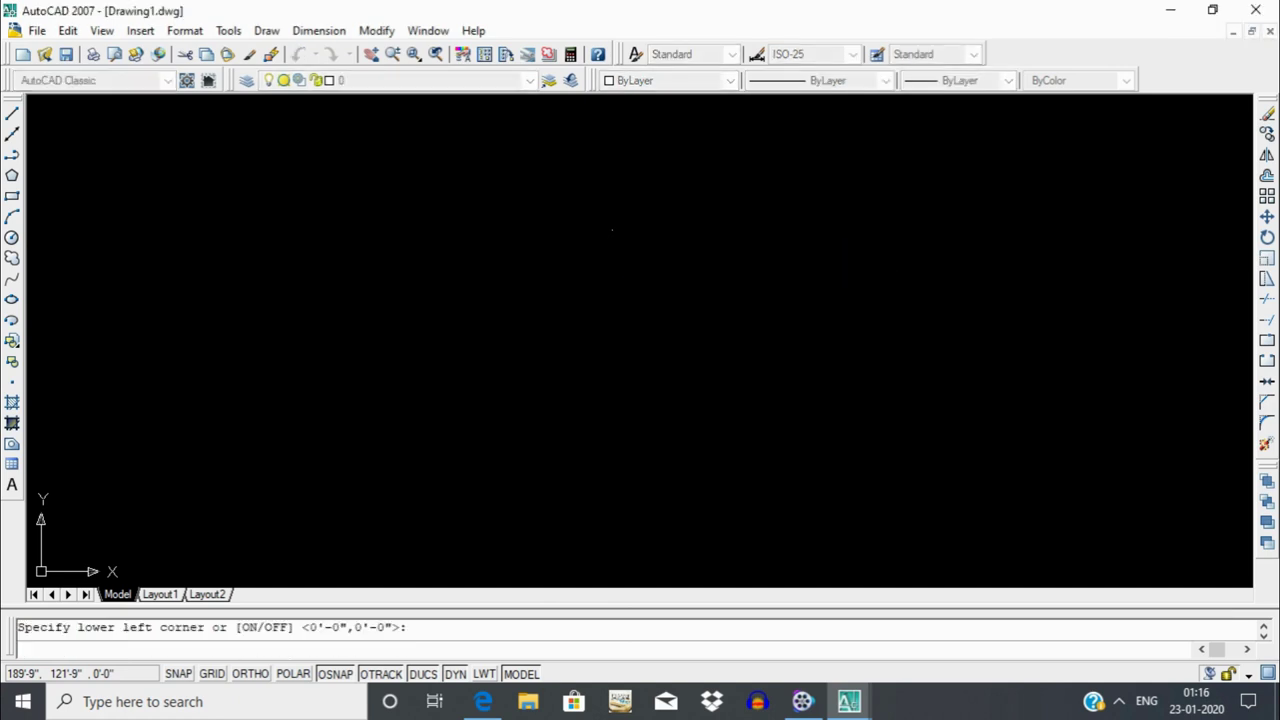
type("20'")
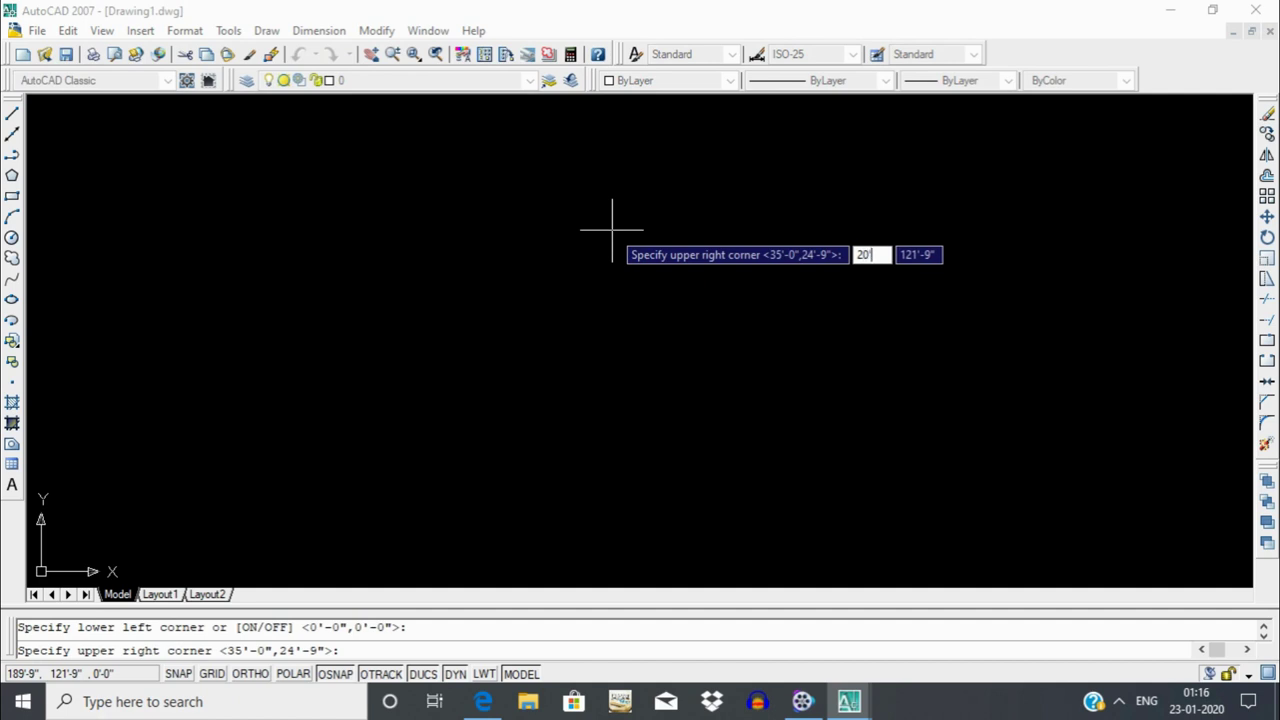
key("Tab")
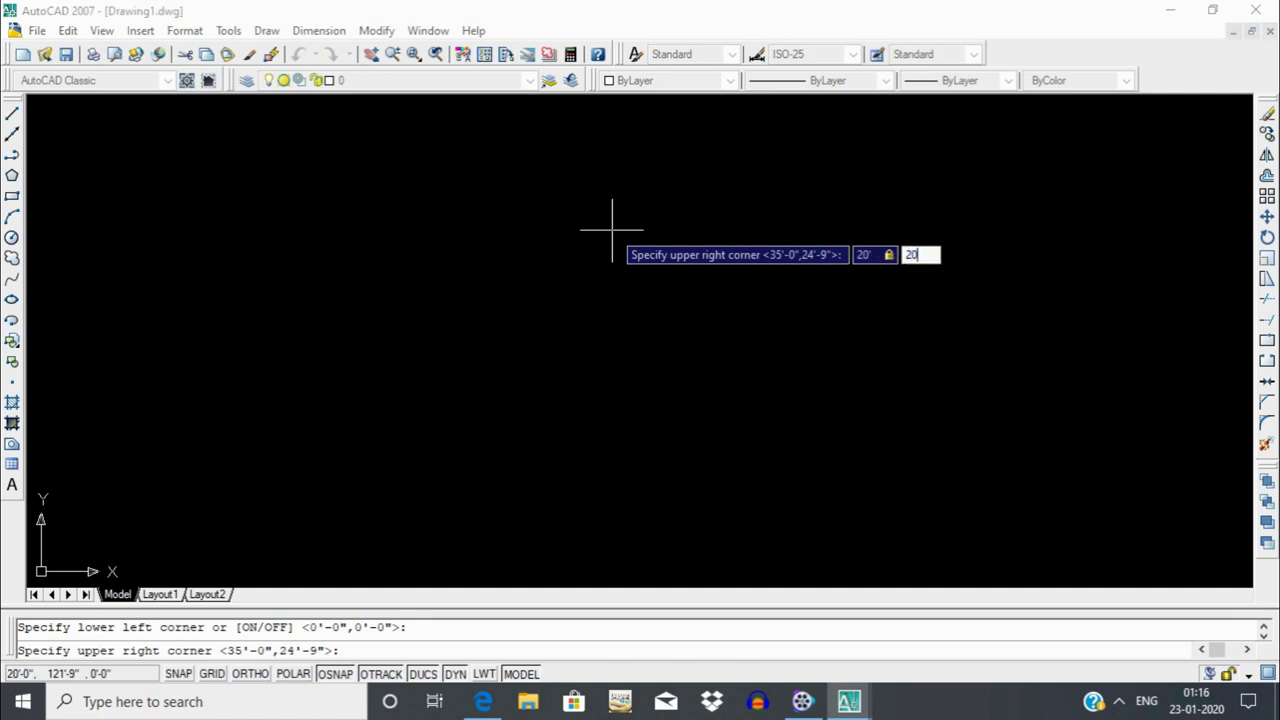
key("Return")
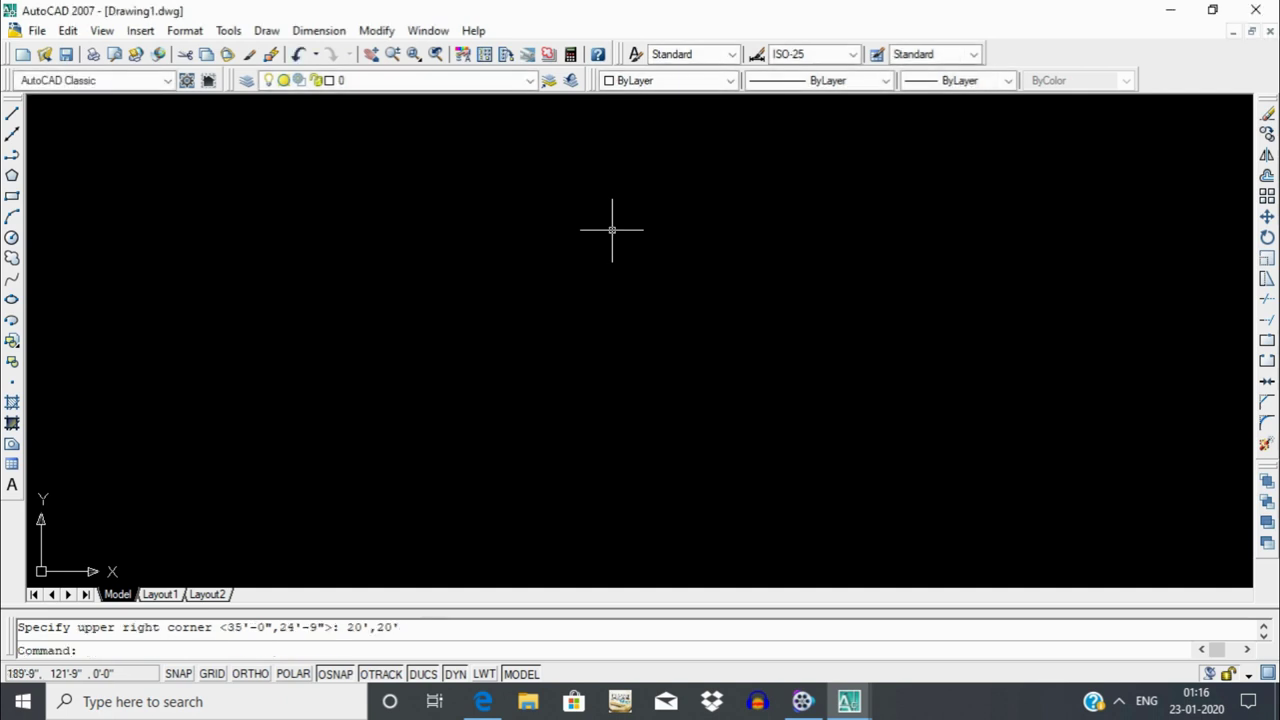
Zoom All so the full 20' by 20' limits fill the view.
type("z")
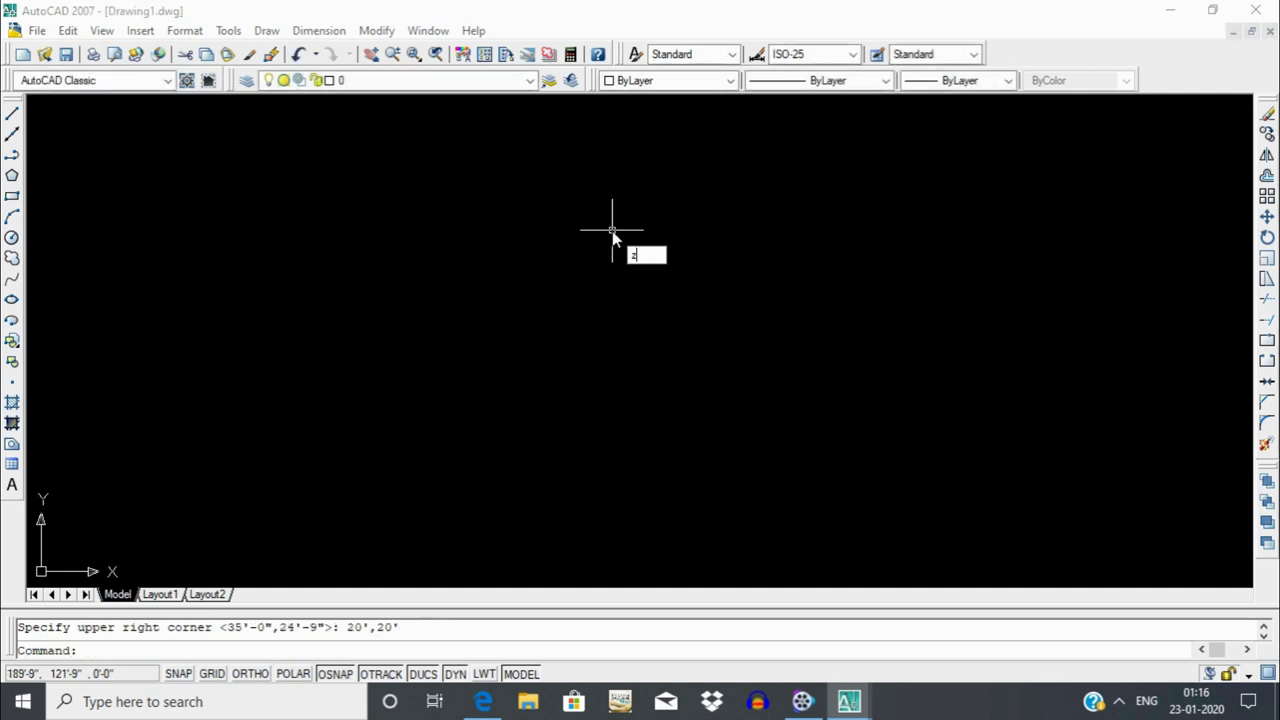
key("Return")
type("a")
key("Return")
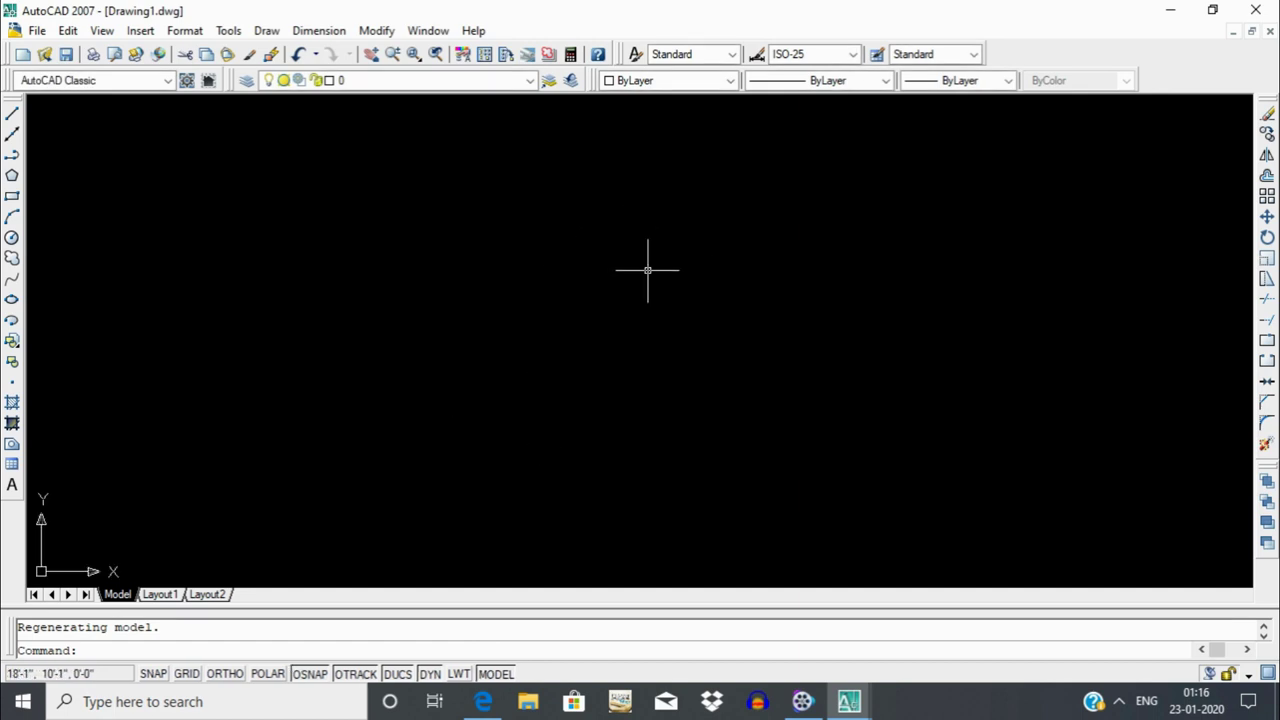
key("Escape")
Draw the U-shaped door outline with Ortho: 4' down, 4' across and 4' up.
type("l")
key("Return")
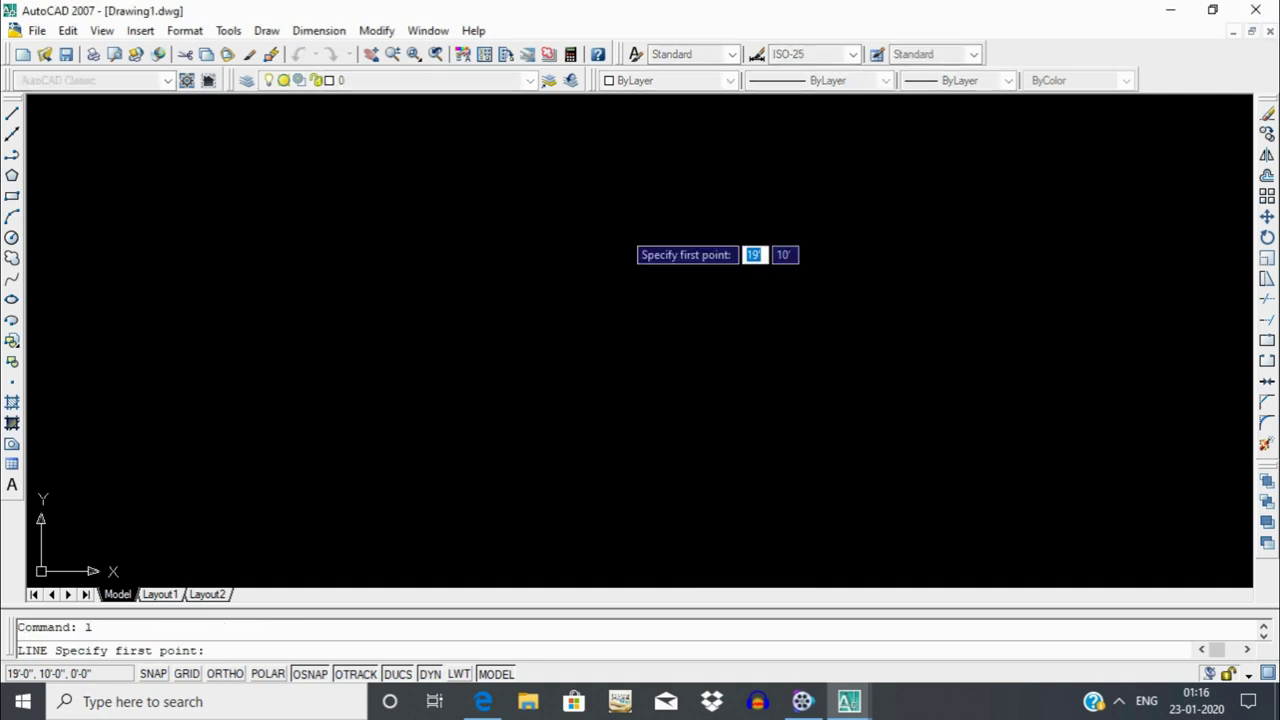
left_click(611, 209)
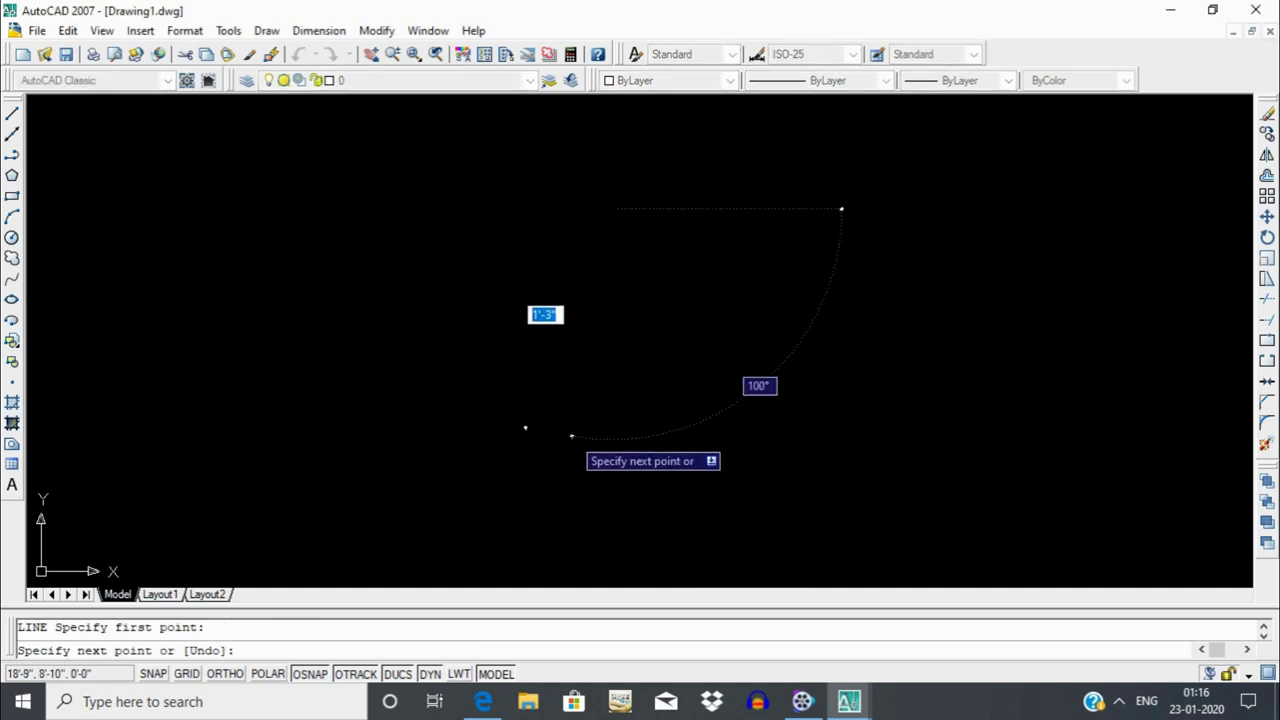
type("4'")
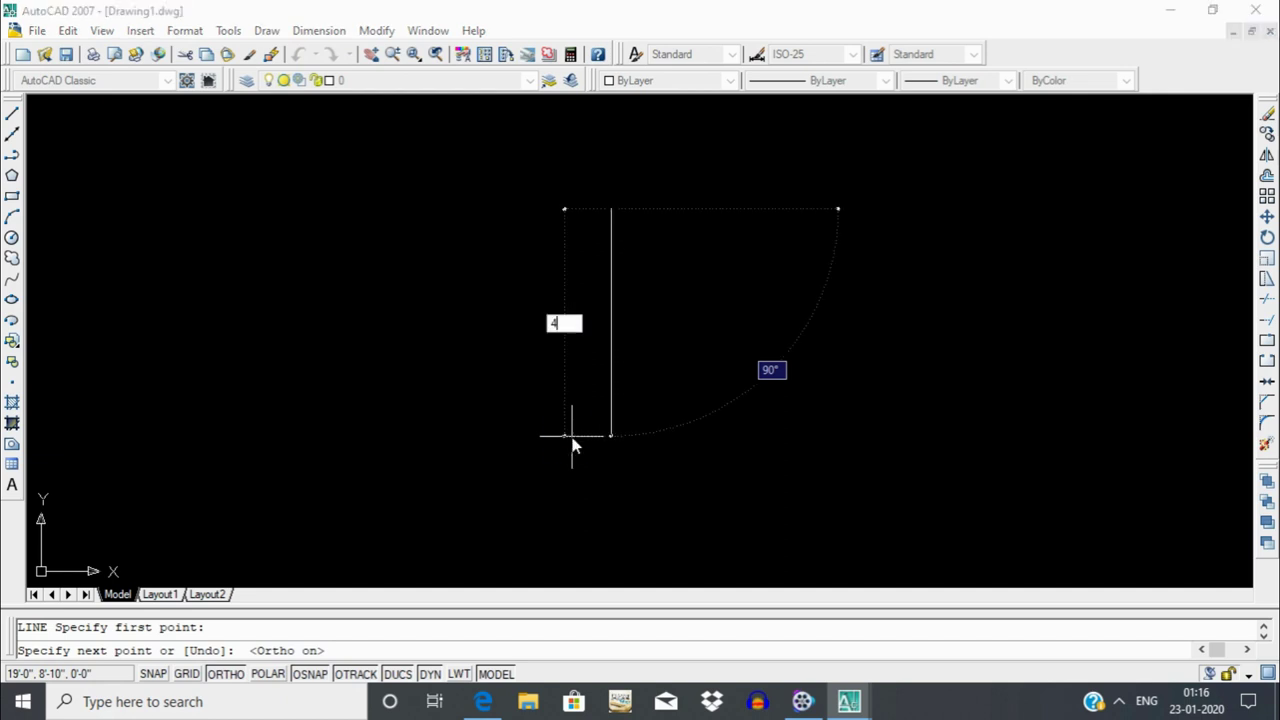
key("Return")
scroll(830, 467, "down", 2)
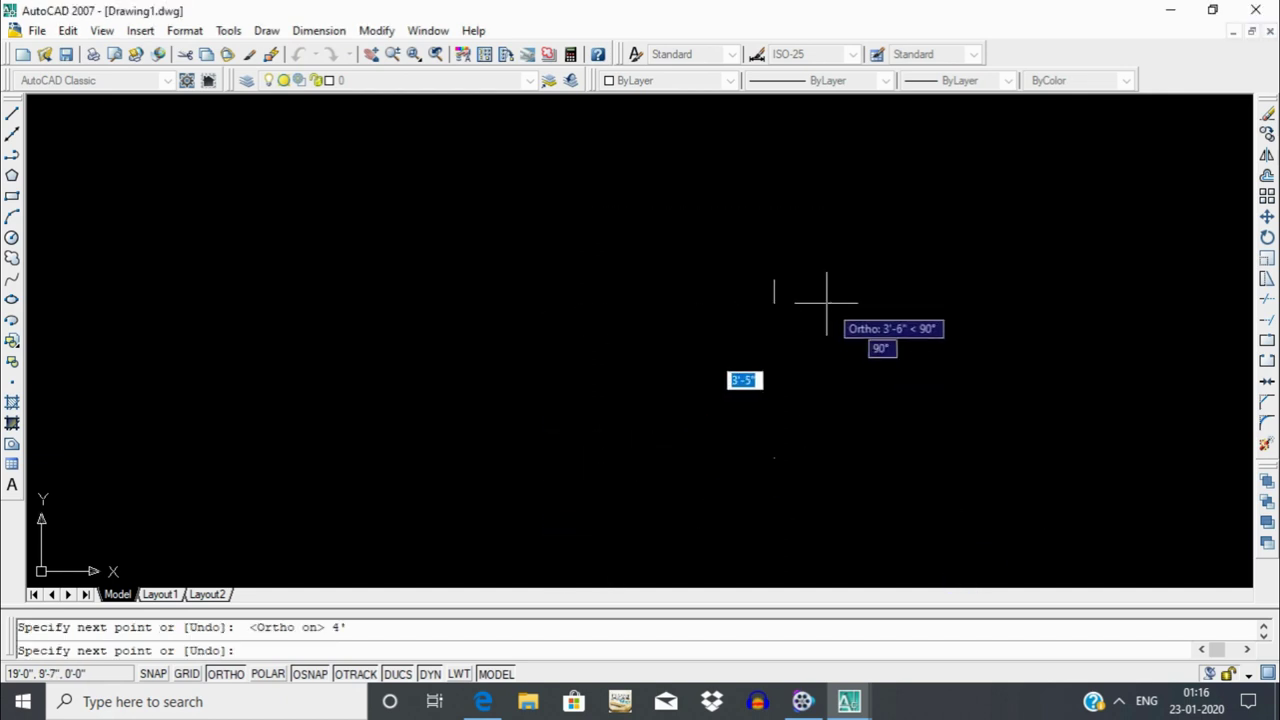
middle_click_drag(889, 429, 728, 371)
type("4")
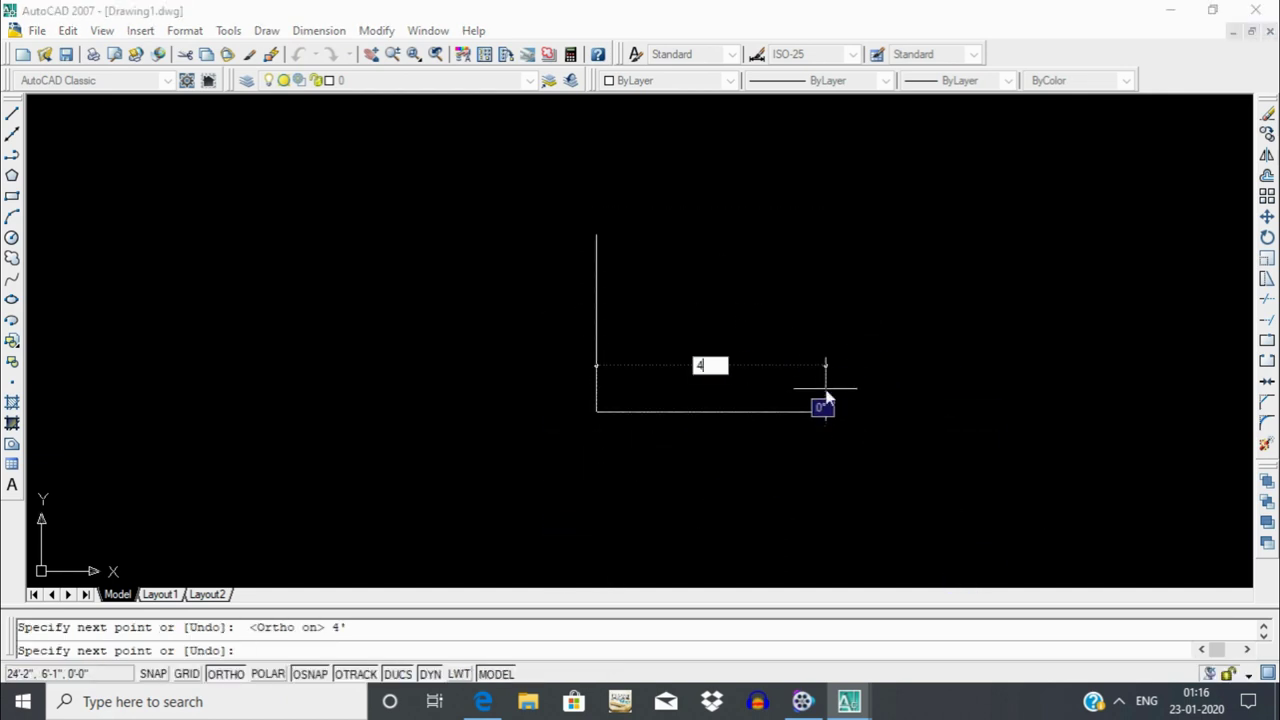
type("'")
key("Return")
type("4'")
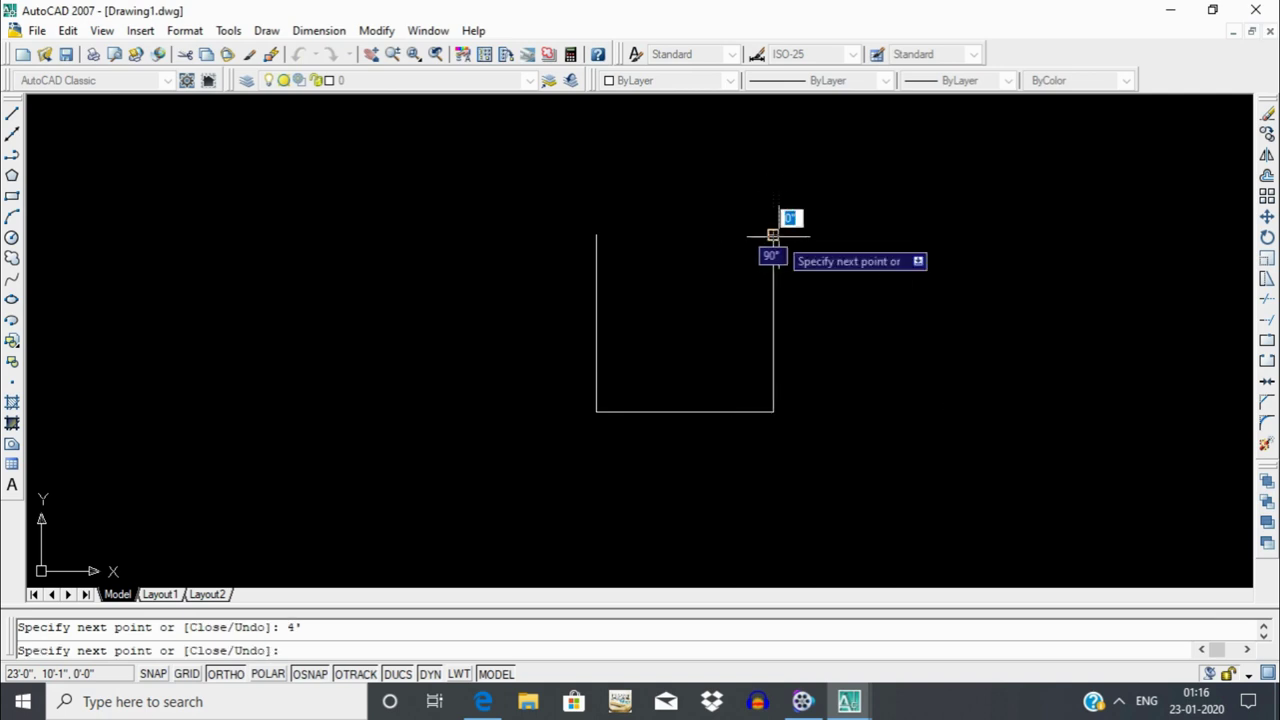
key("Return")
key("Return")
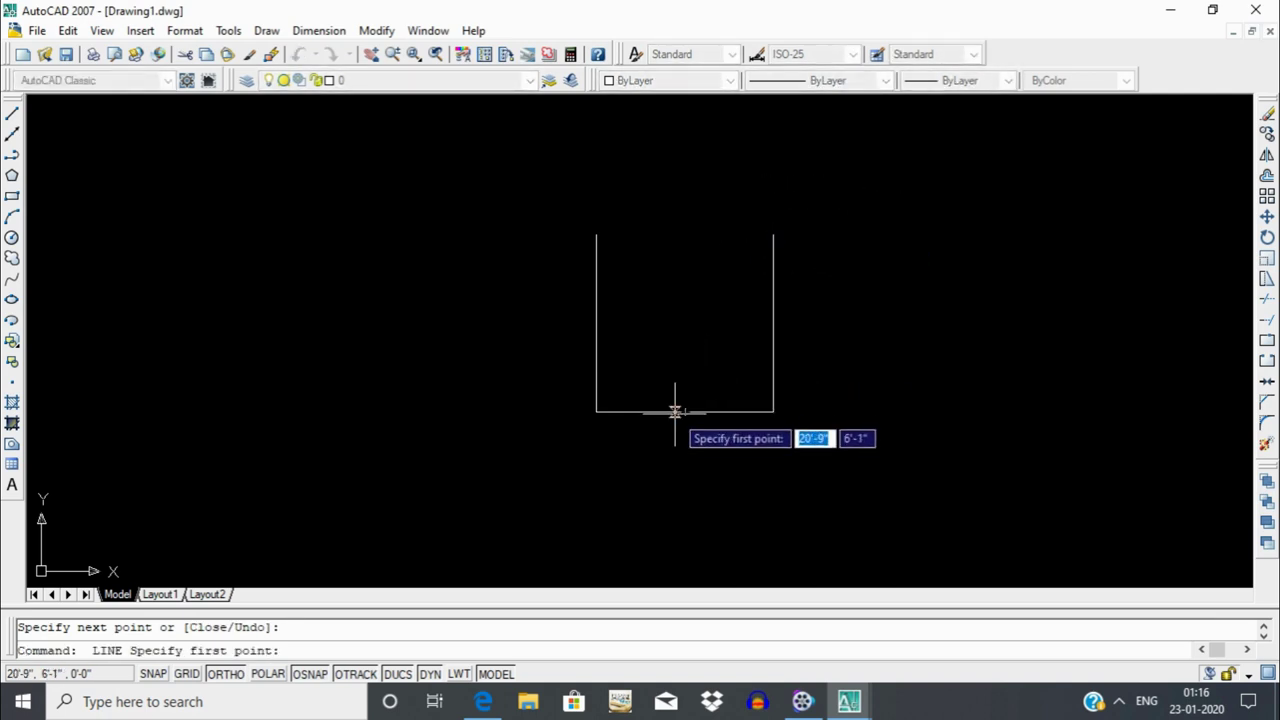
Draw a 5'6" vertical centre line up from the bottom edge's midpoint.
left_click(685, 411)
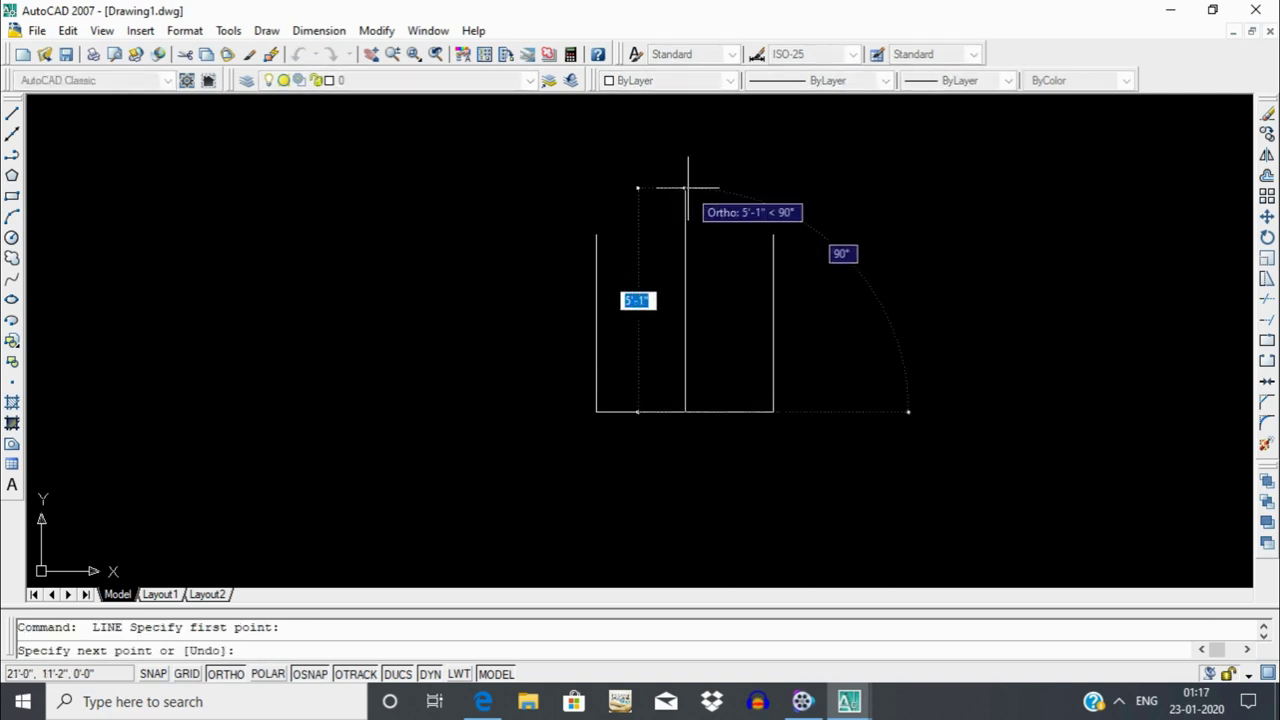
type("5")
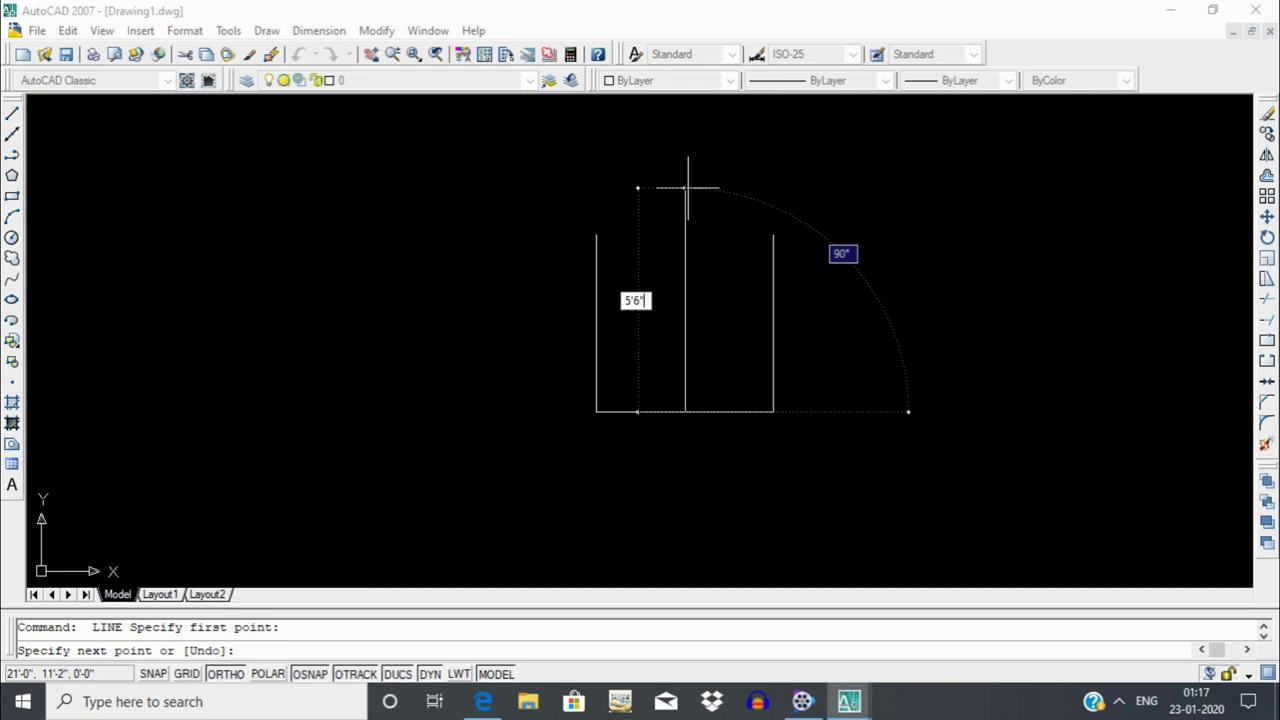
key("Return")
key("Return")
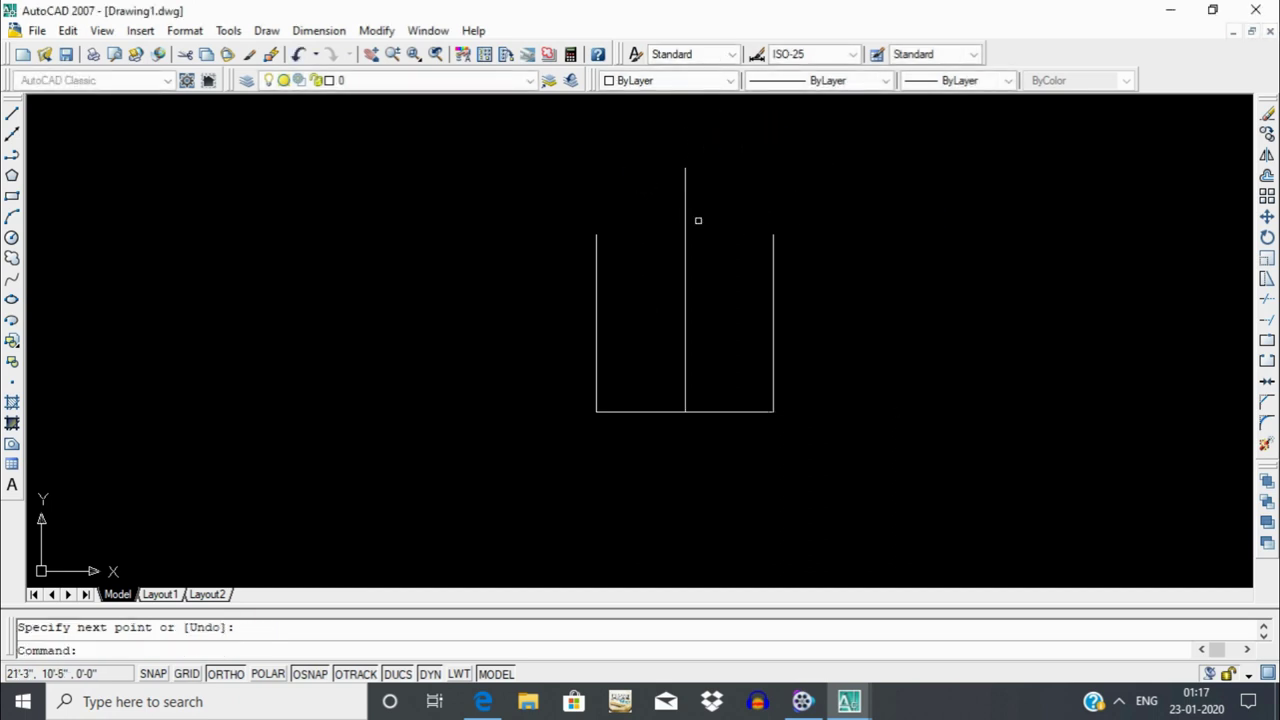
Draw a 3-point arch through the left side's top, the centre line's top and the right side.
key("Escape")
type("a")
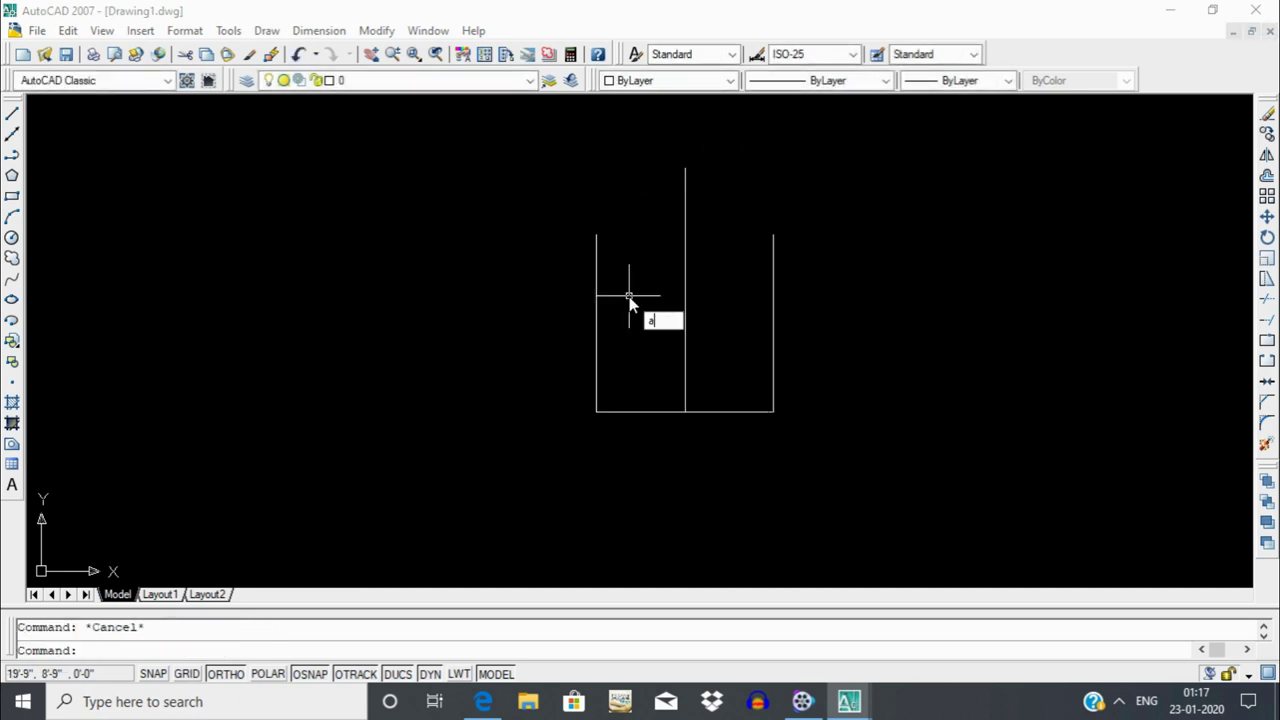
key("Return")
left_click(596, 234)
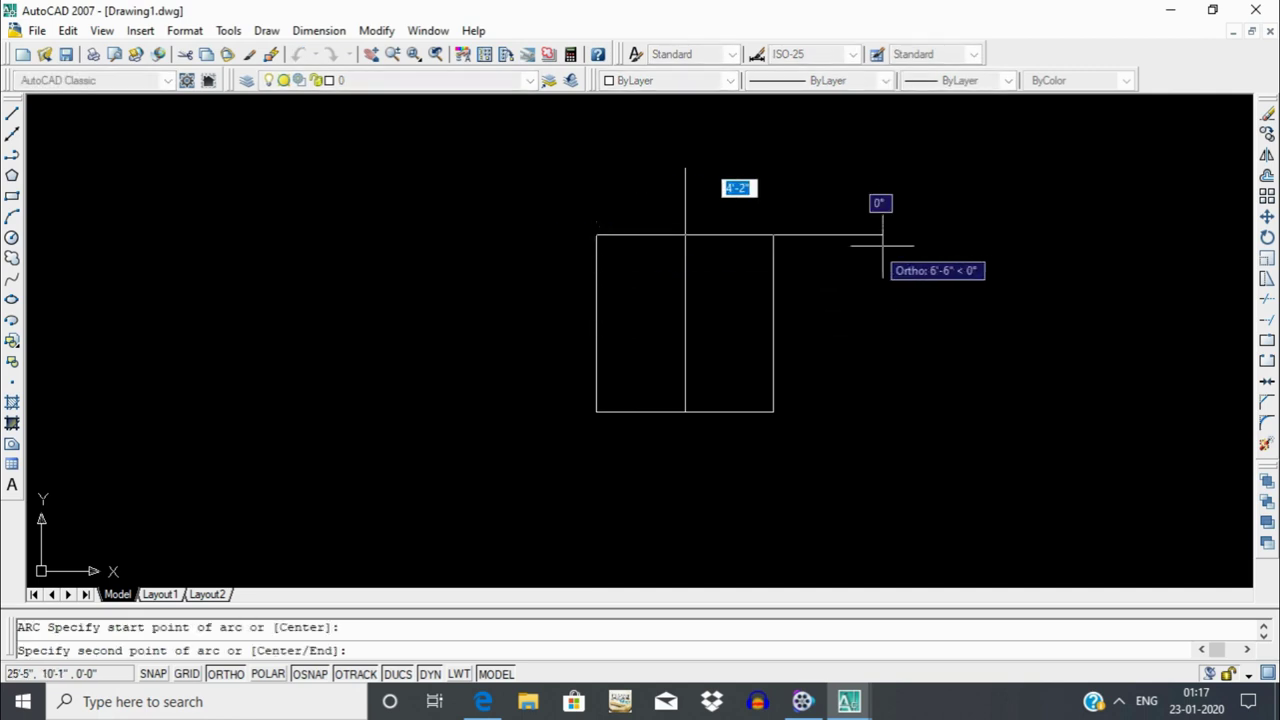
left_click(773, 234)
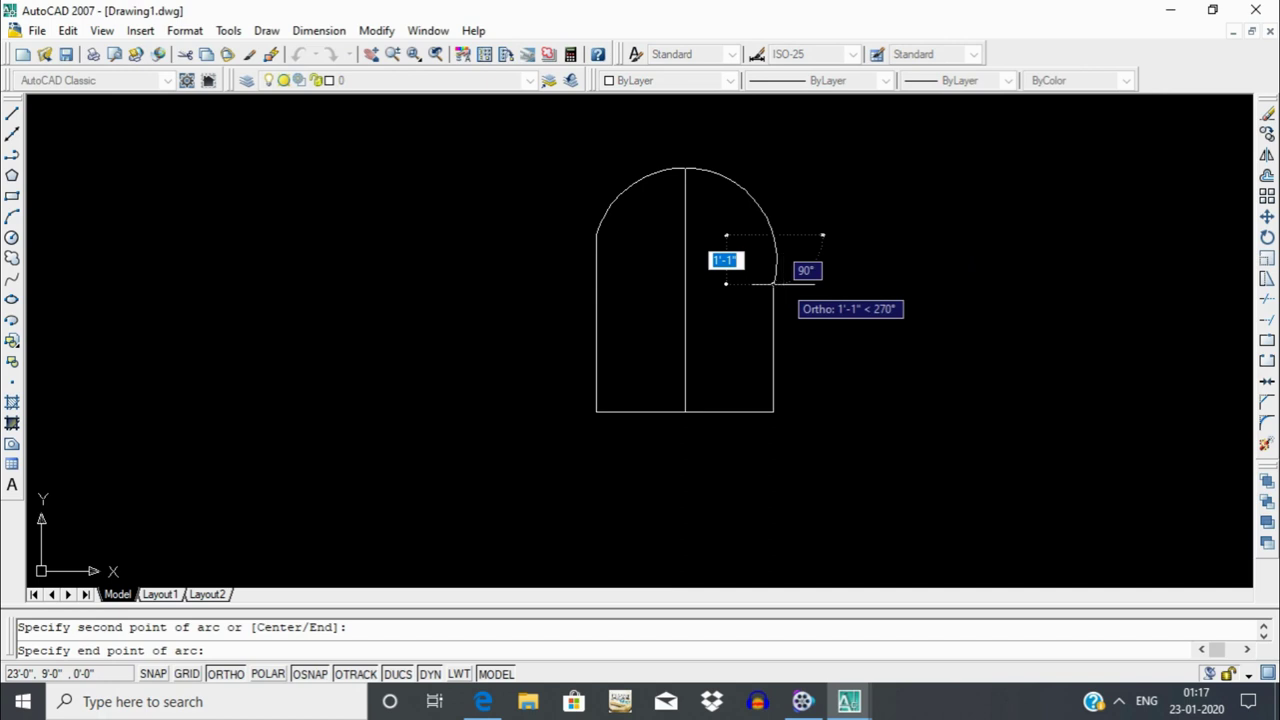
left_click(773, 283)
key("Return")
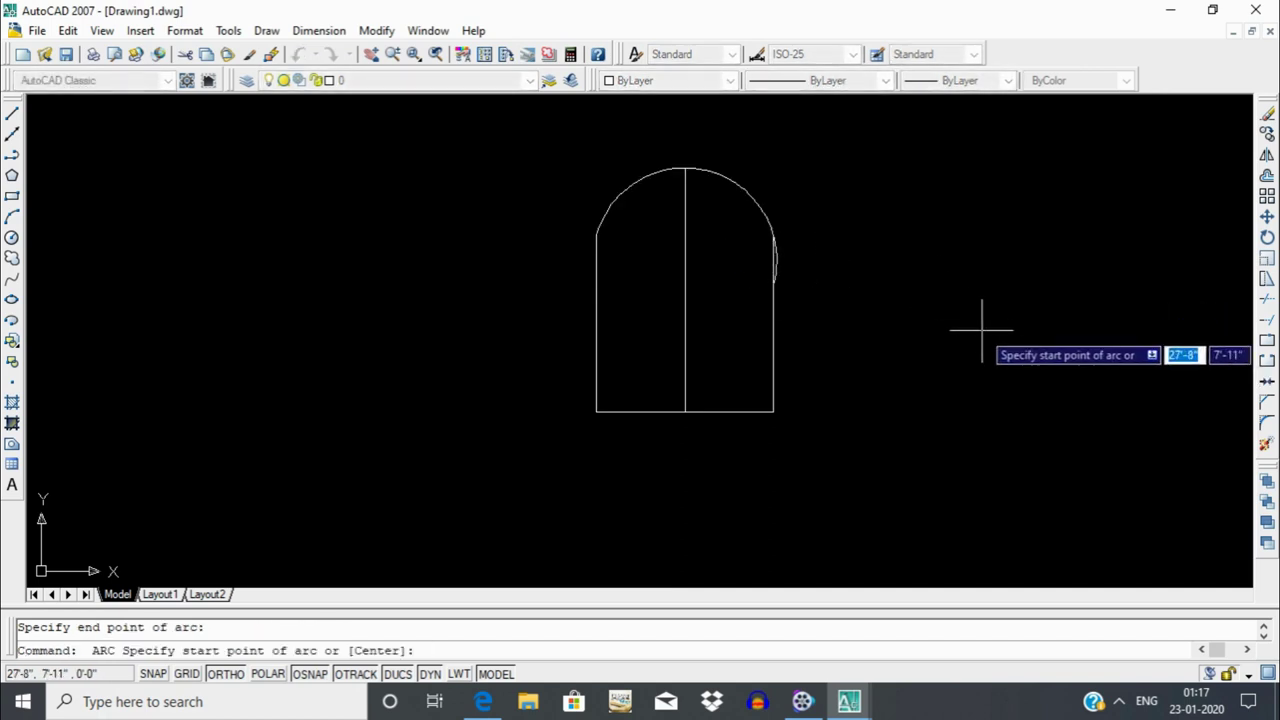
key("Escape")
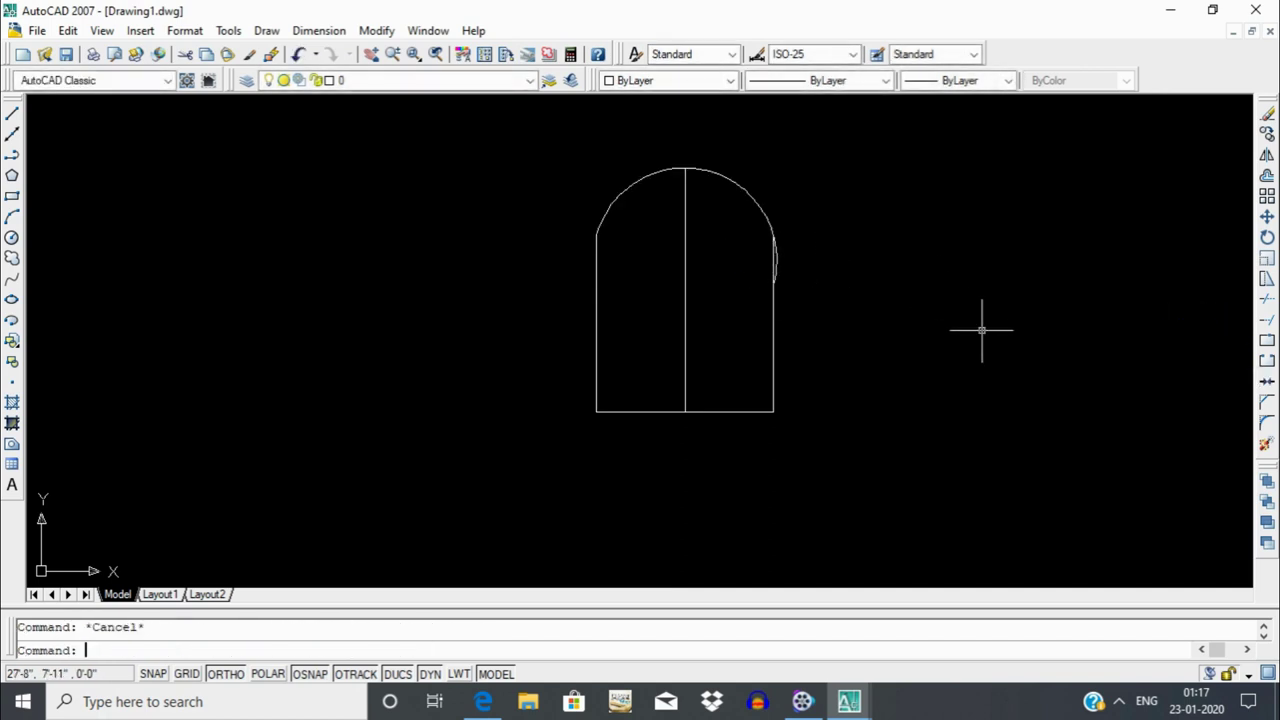
Trim away the stray small arc on the right side of the arch.
type("tr")
key("Return")
key("Return")
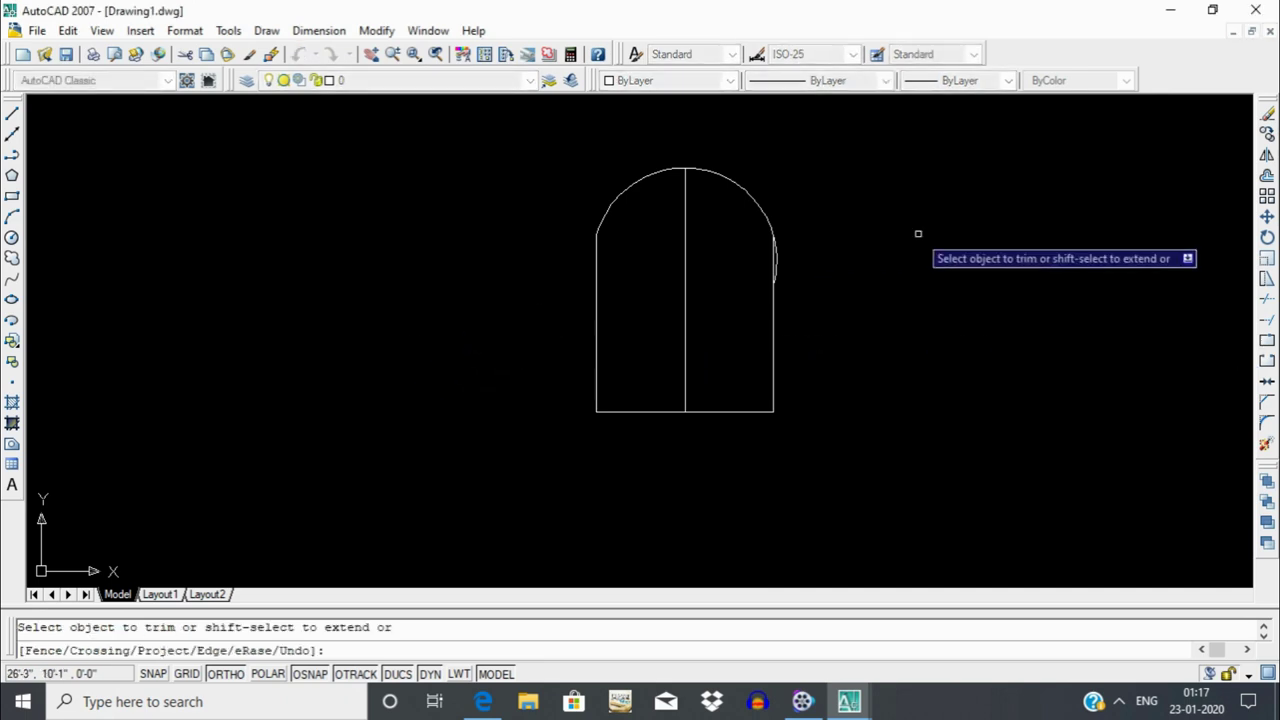
scroll(972, 236, "up", 5)
left_click(438, 270)
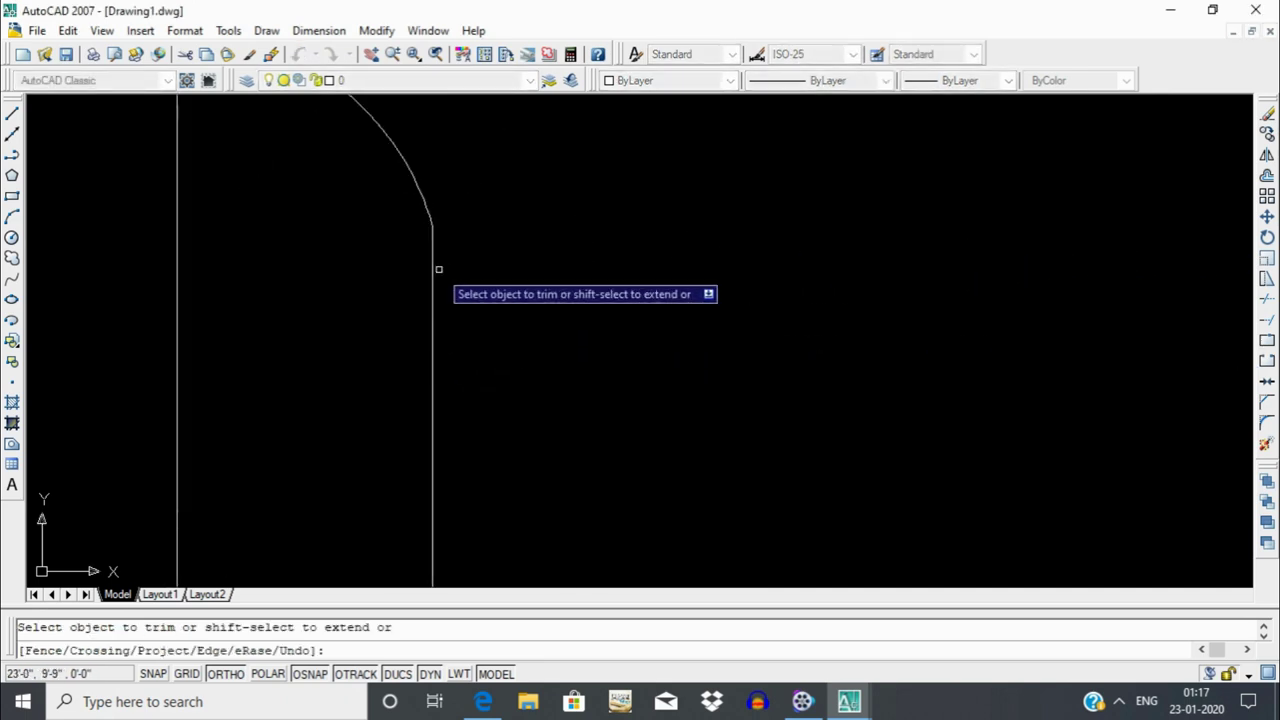
scroll(680, 274, "down", 5)
mouse_move(520, 286)
middle_mouse_down()
mouse_move(628, 314)
mouse_move(653, 359)
mouse_move(655, 315)
middle_mouse_up()
scroll(637, 346, "up", 2)
scroll(637, 335, "up", 2)
key("Escape")
scroll(651, 360, "down", 3)
type("o")
key("Return")
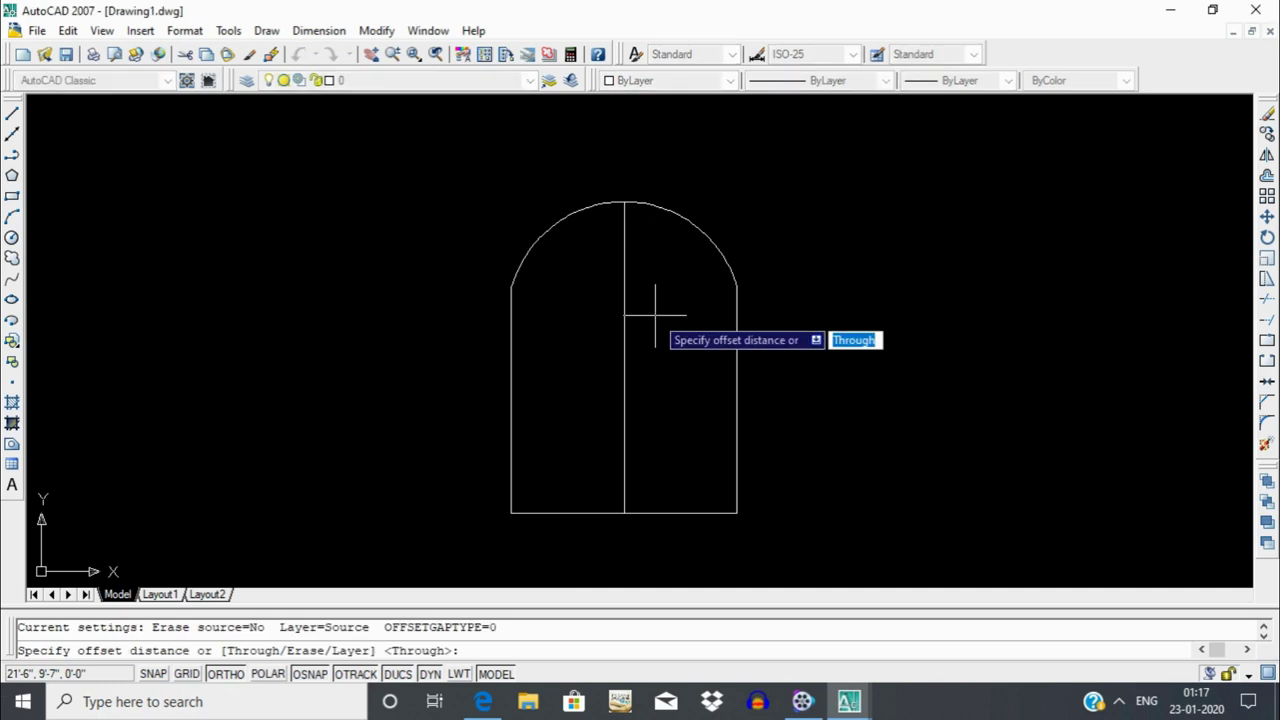
Offset the right edge, arch, bottom line and left edge 2" inward as an inner frame.
type("2\"")
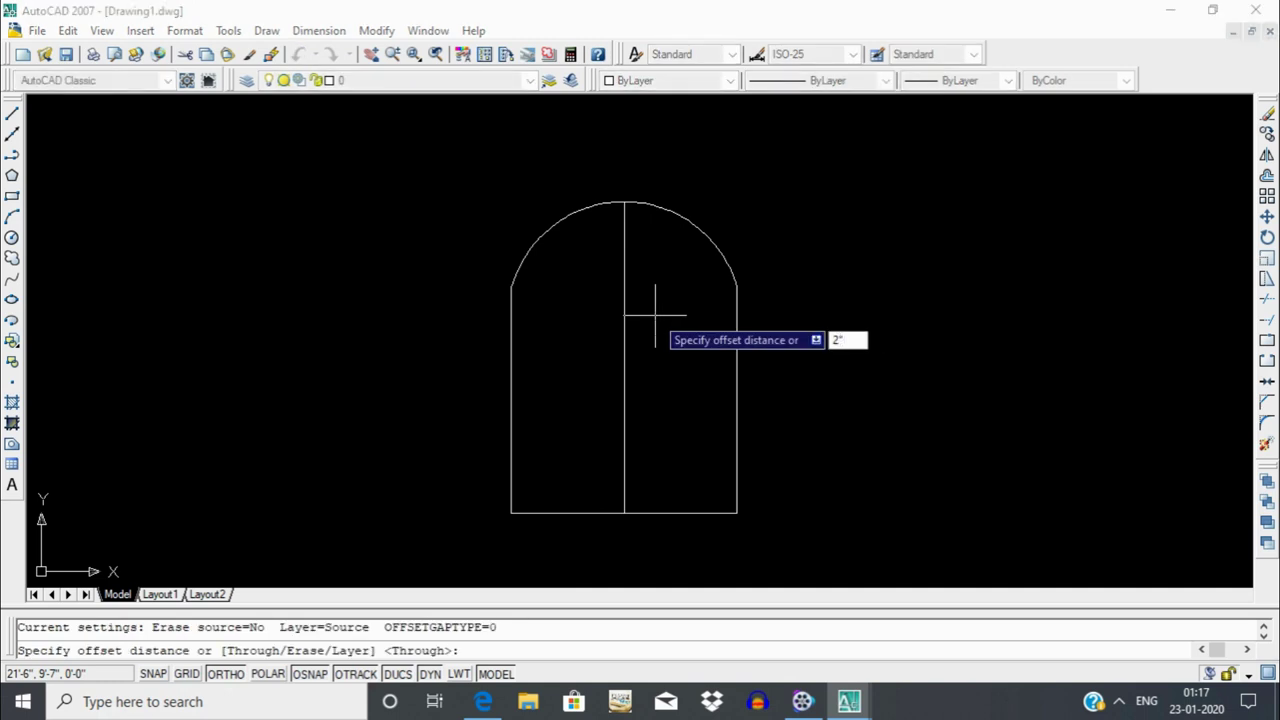
key("Return")
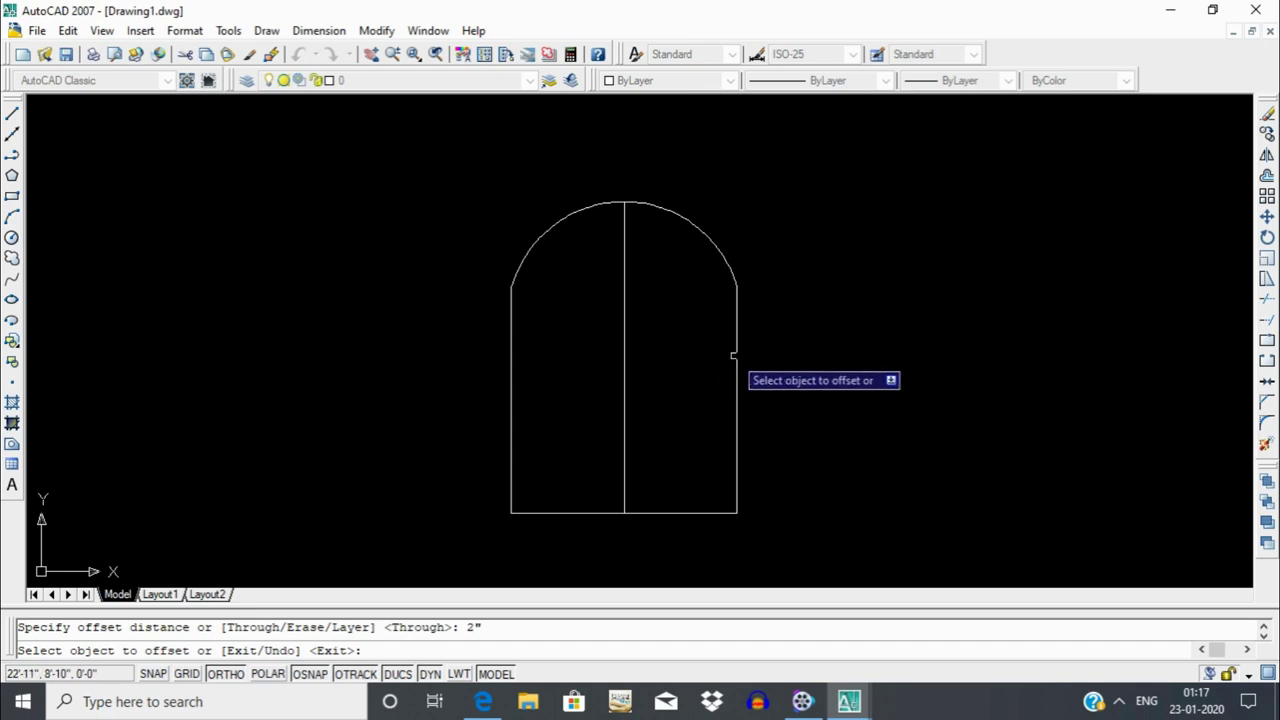
left_click(737, 360)
left_click(688, 371)
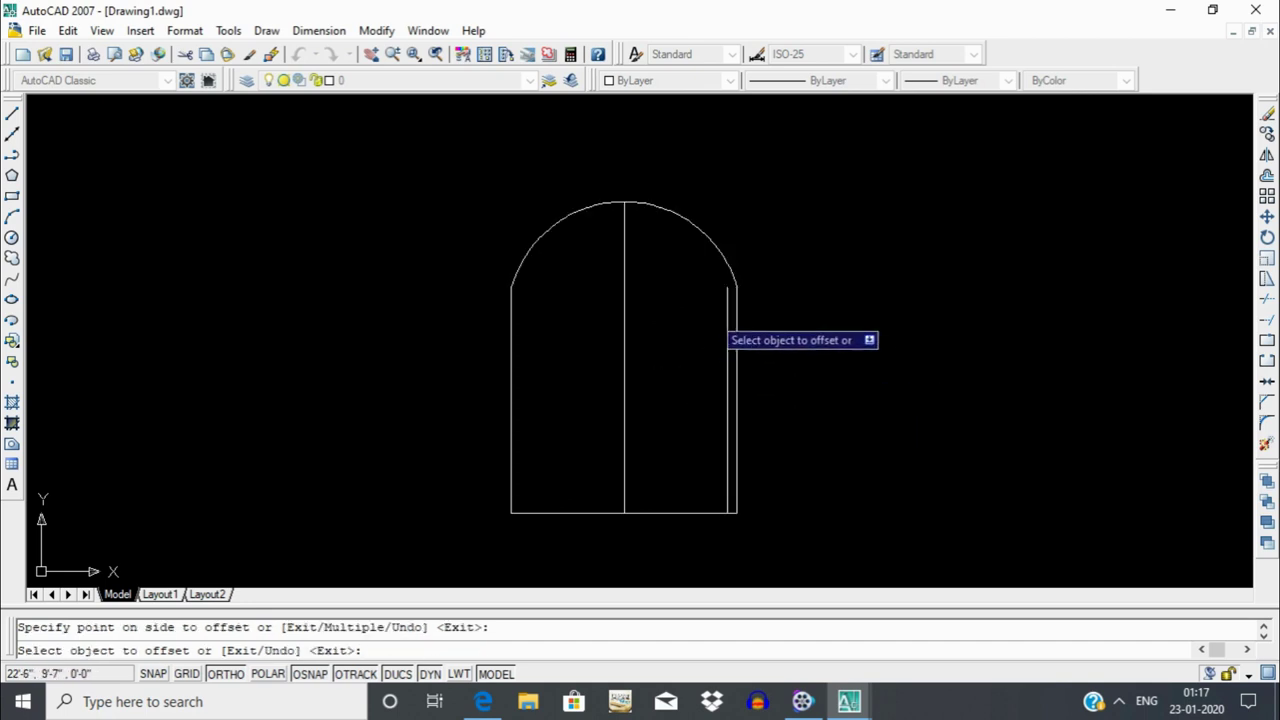
left_click(731, 262)
left_click(700, 305)
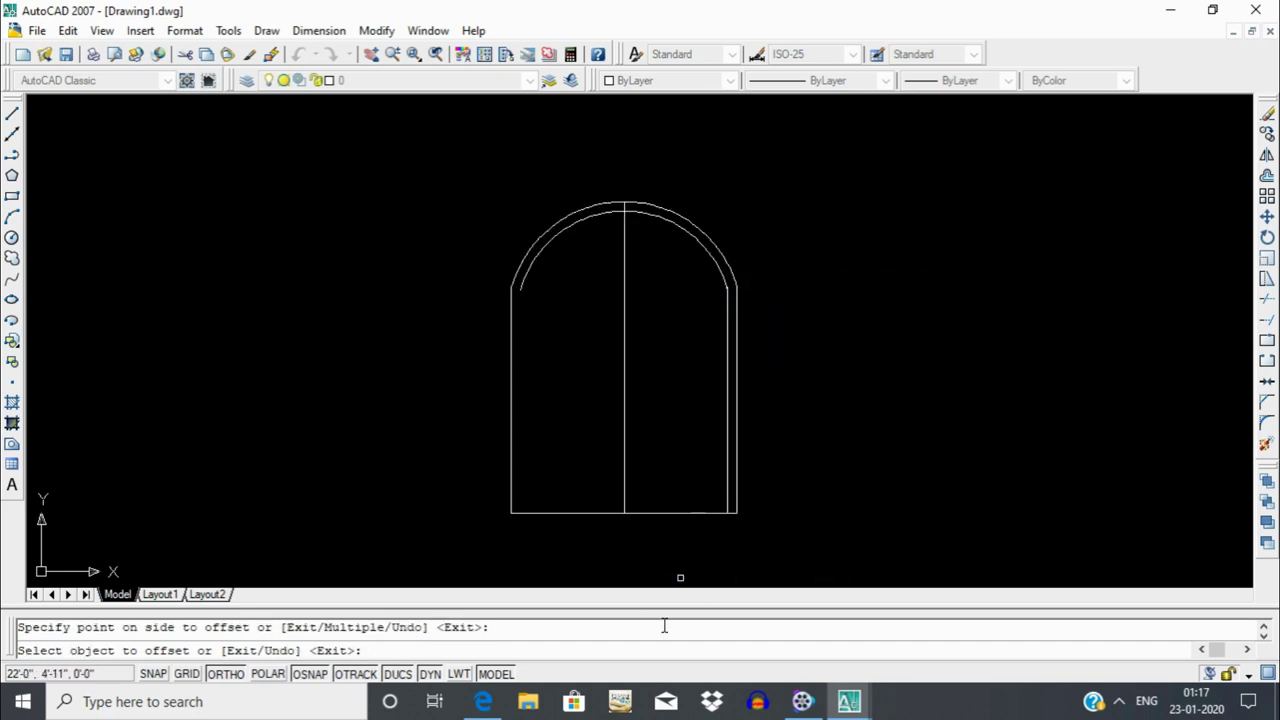
left_click(711, 512)
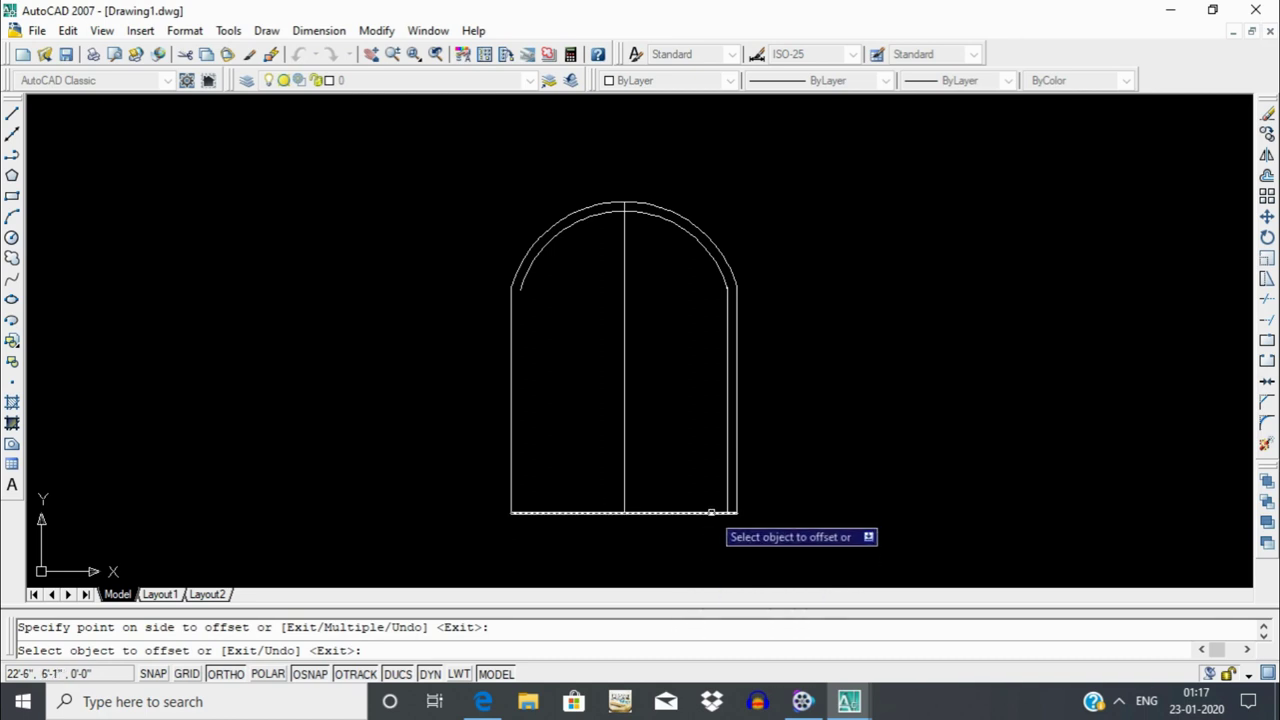
left_click(700, 496)
left_click(511, 374)
left_click(584, 381)
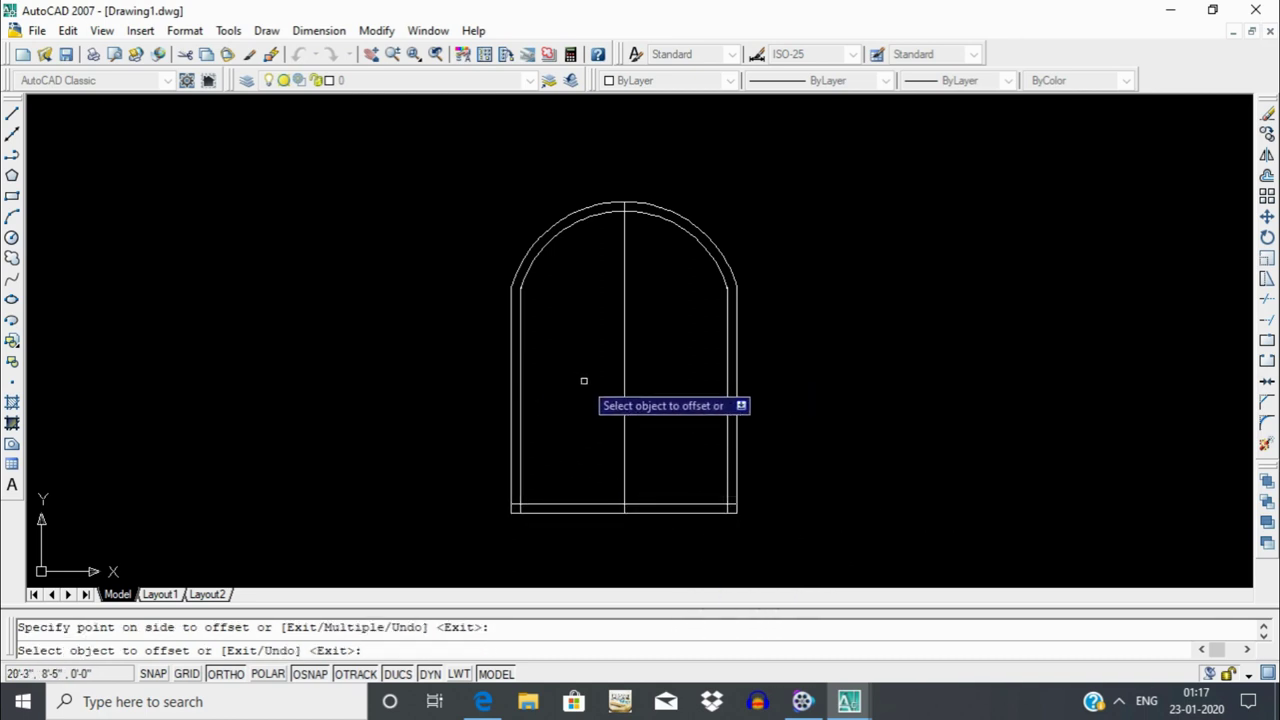
key("Return")
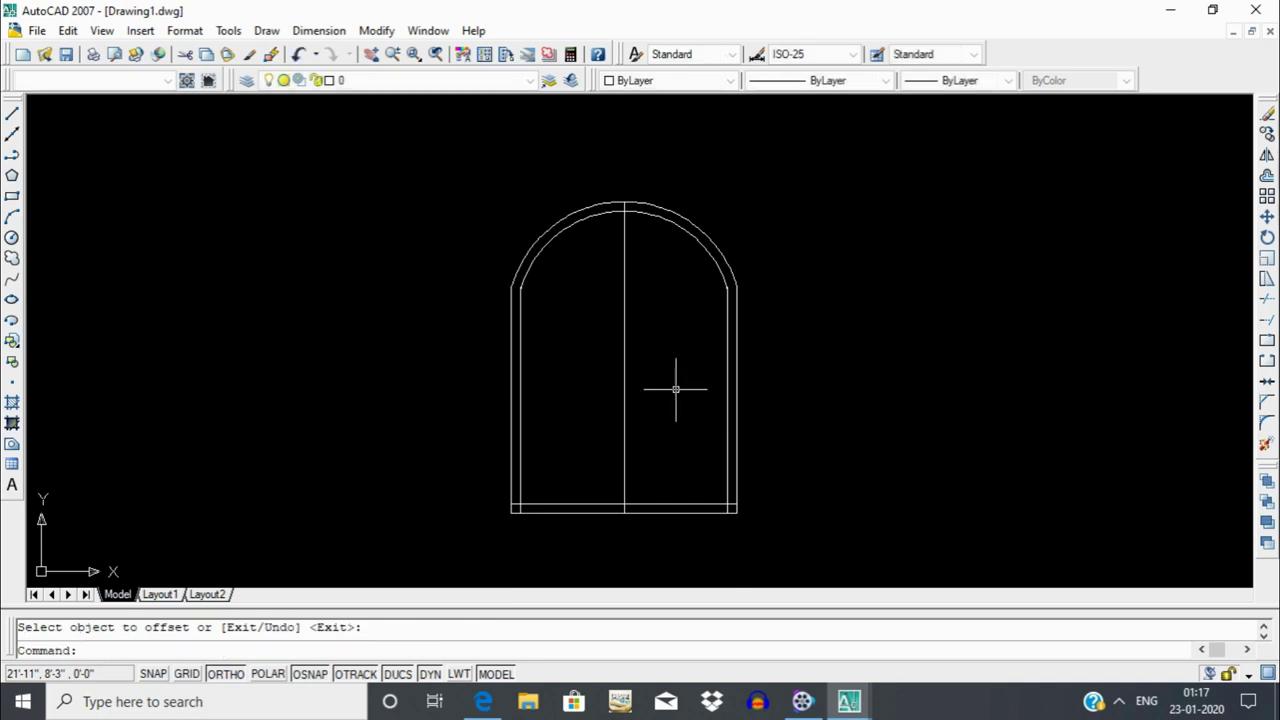
Offset both inner frame sides 10" inward to place a panel line in each leaf.
key("Return")
type("10\"")
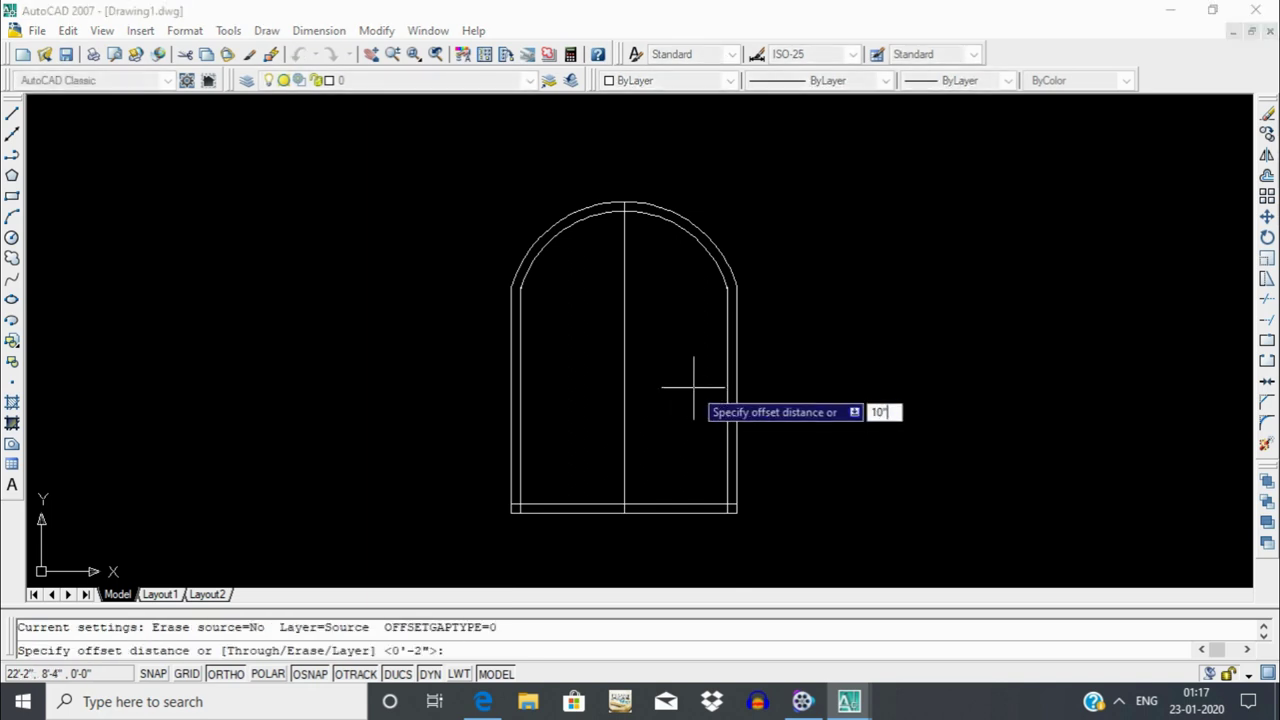
key("Return")
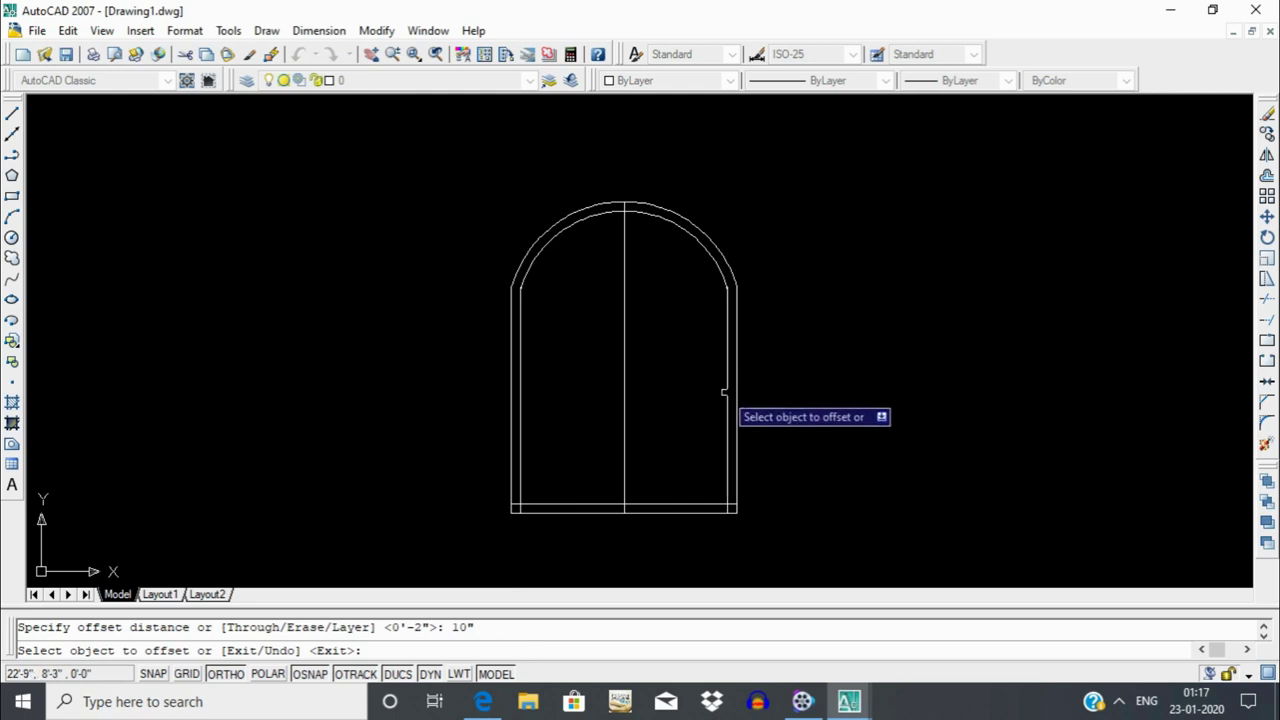
left_click(727, 392)
left_click(527, 412)
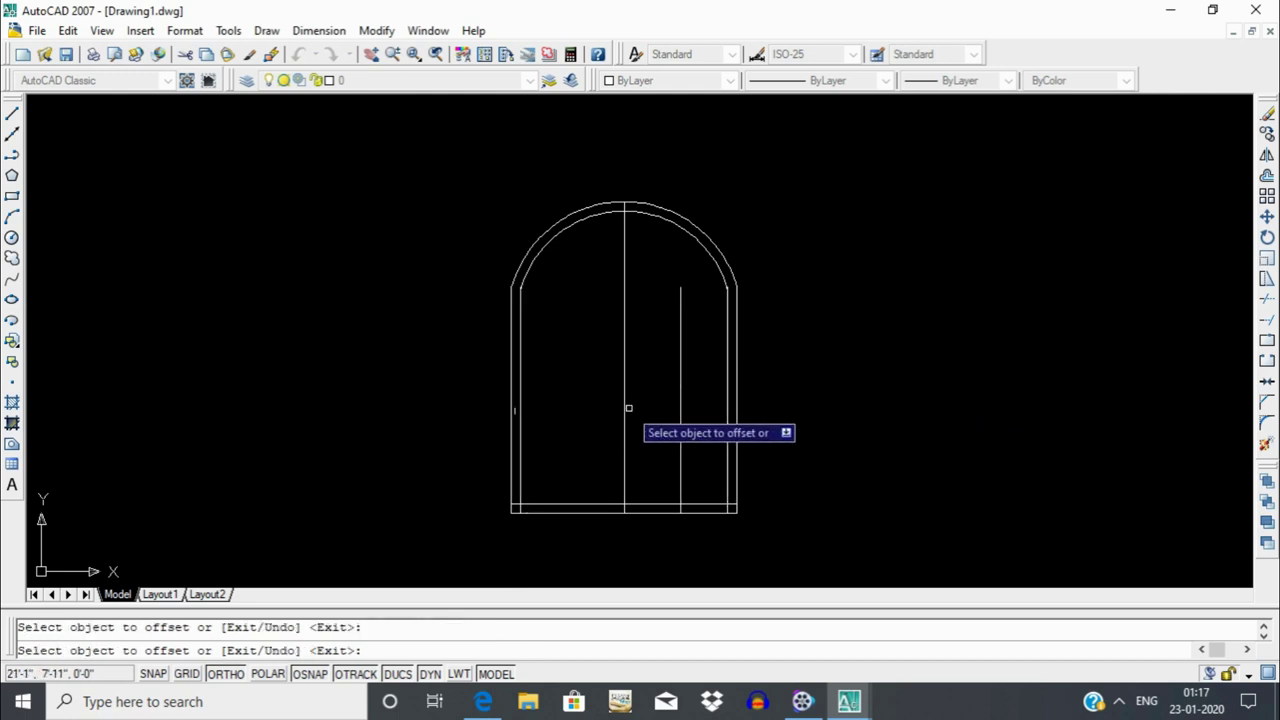
left_click(519, 412)
left_click(598, 414)
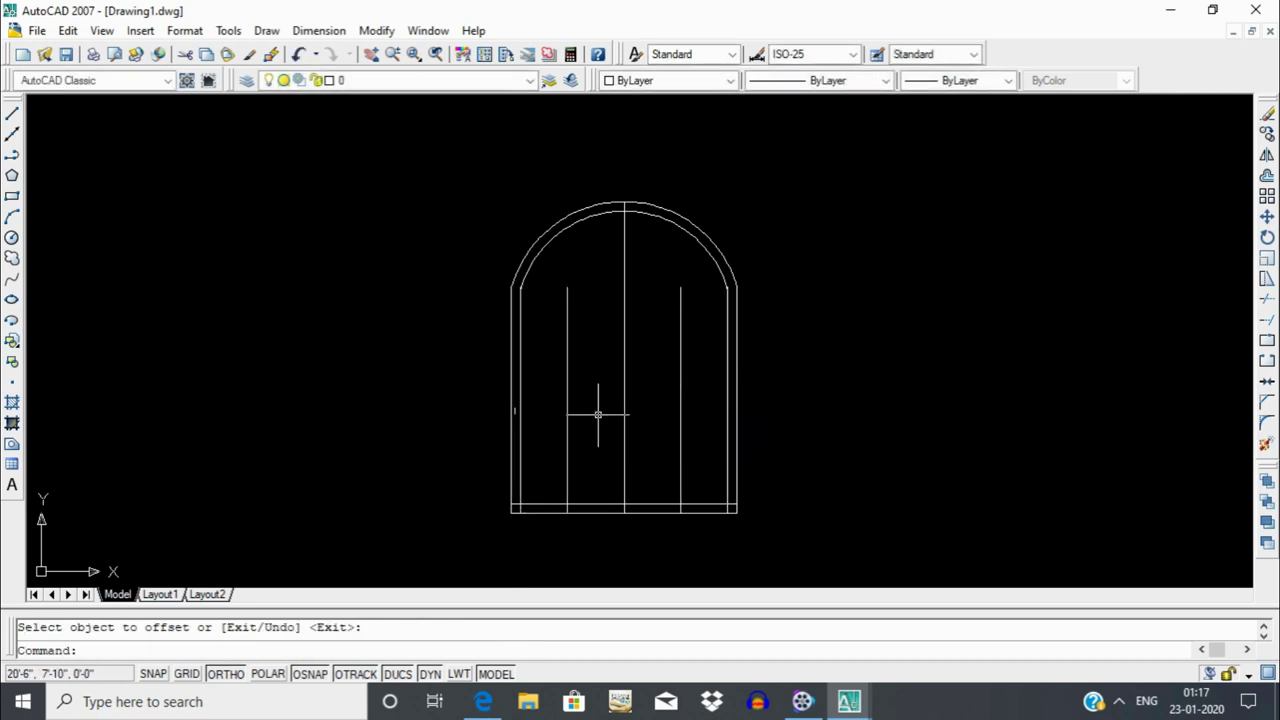
Double each leaf's panel line with a copy 1" over.
key("Return")
key("Return")
type("1")
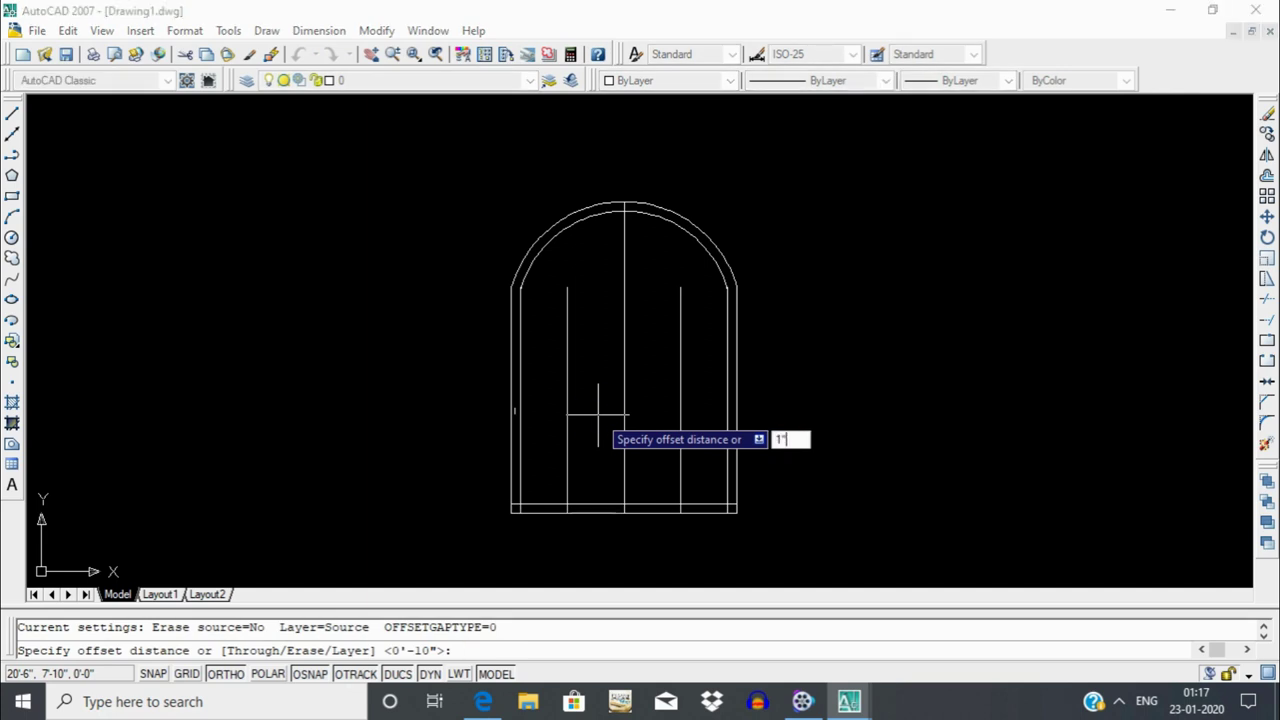
type("\"")
key("Return")
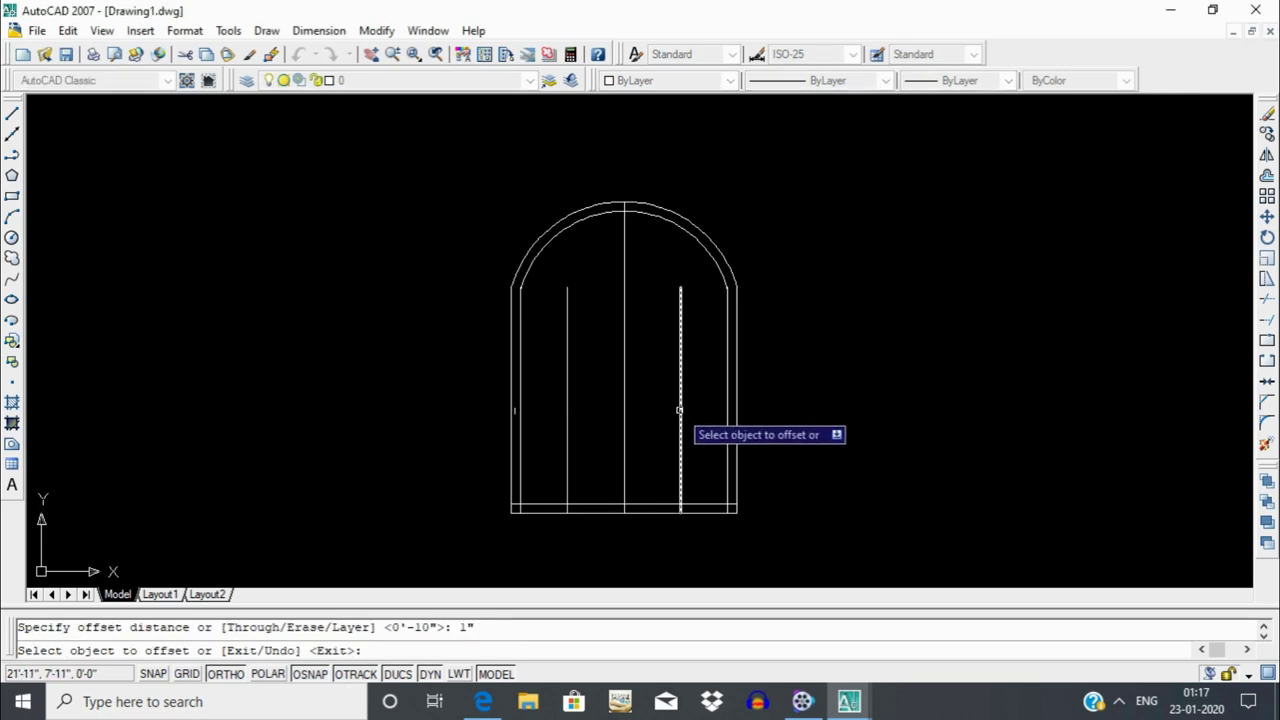
left_click(679, 410)
left_click(658, 425)
left_click(567, 425)
left_click(600, 425)
scroll(617, 408, "up", 2)
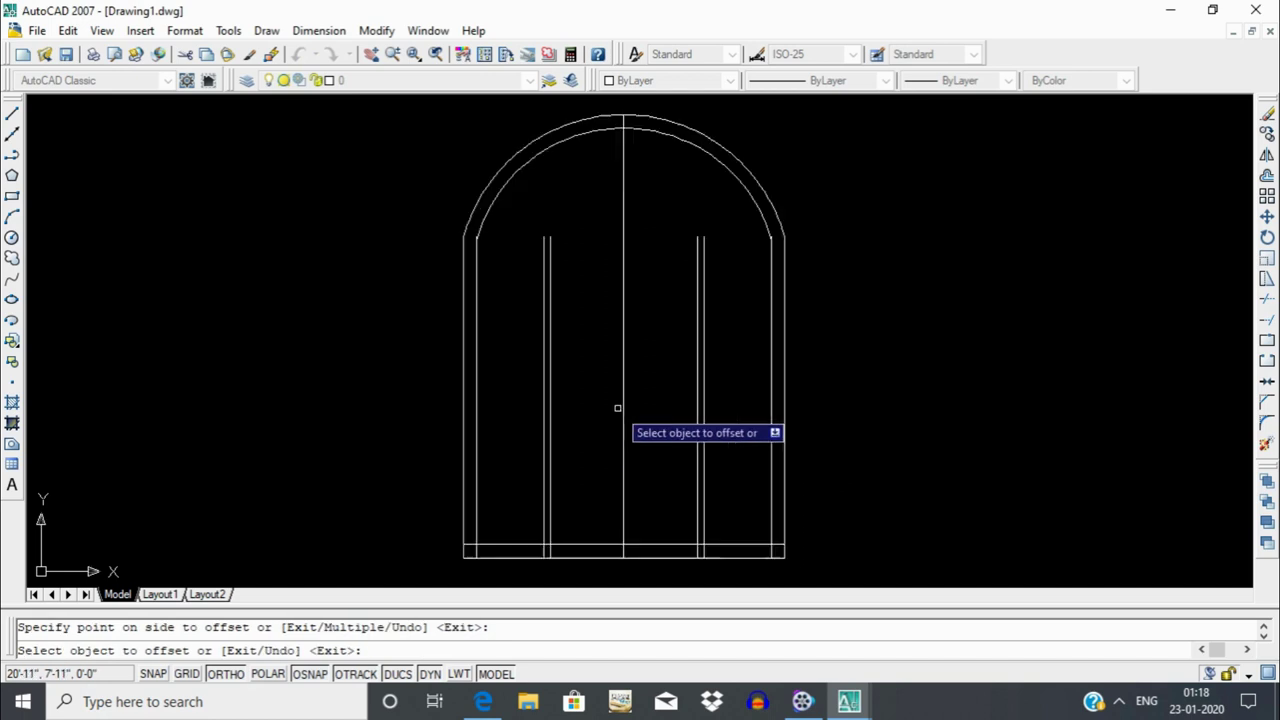
scroll(617, 408, "up", 3)
Offset two more lines 10", including one to the left of the door's centre line.
key("Return")
key("Return")
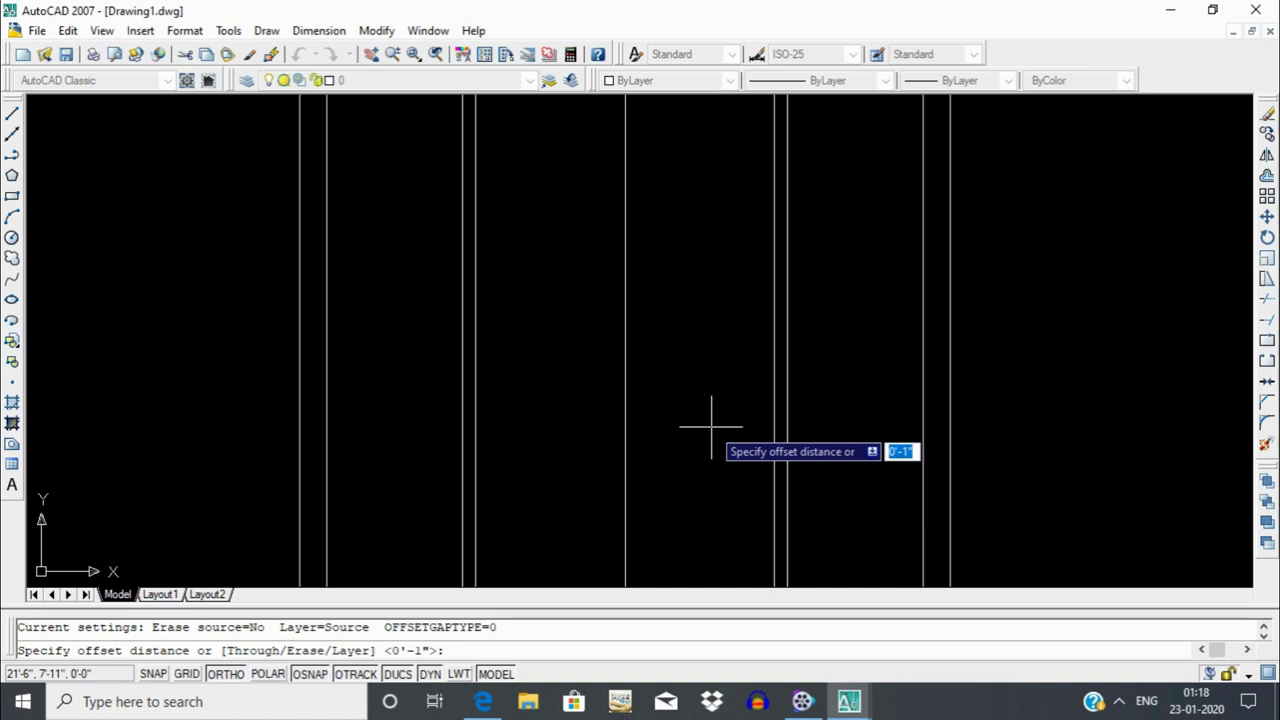
type("10")
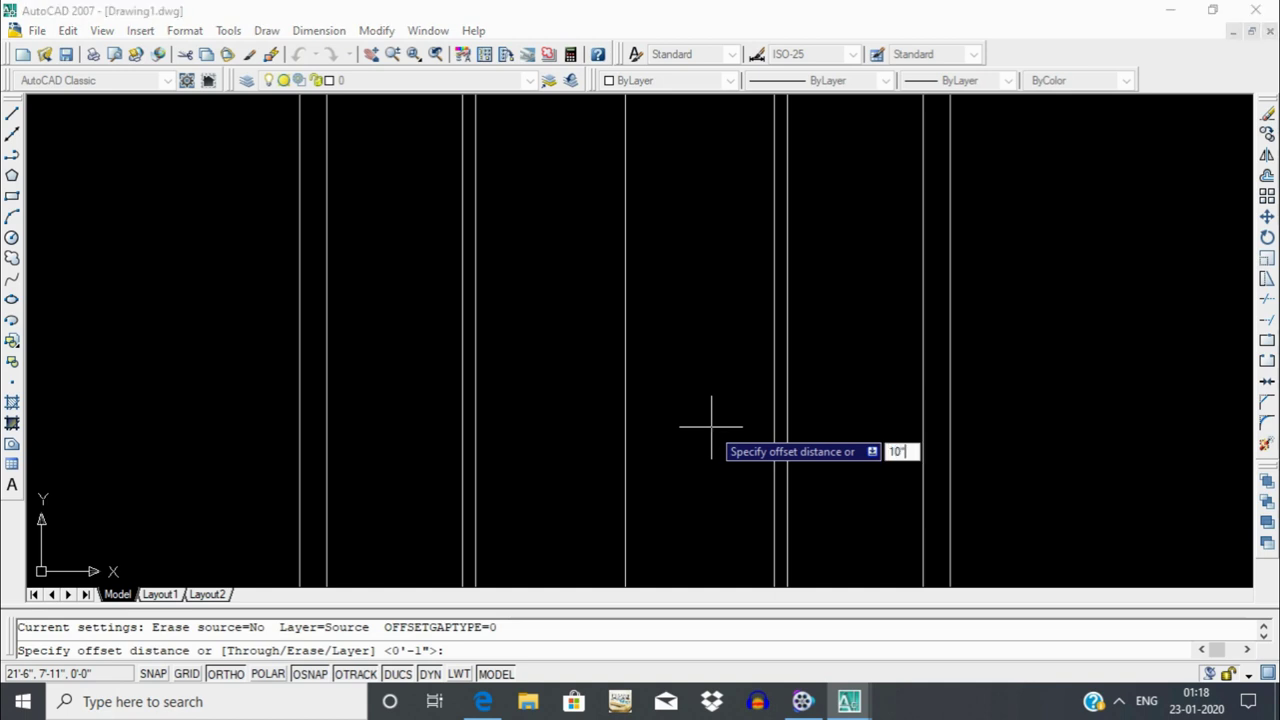
key("Return")
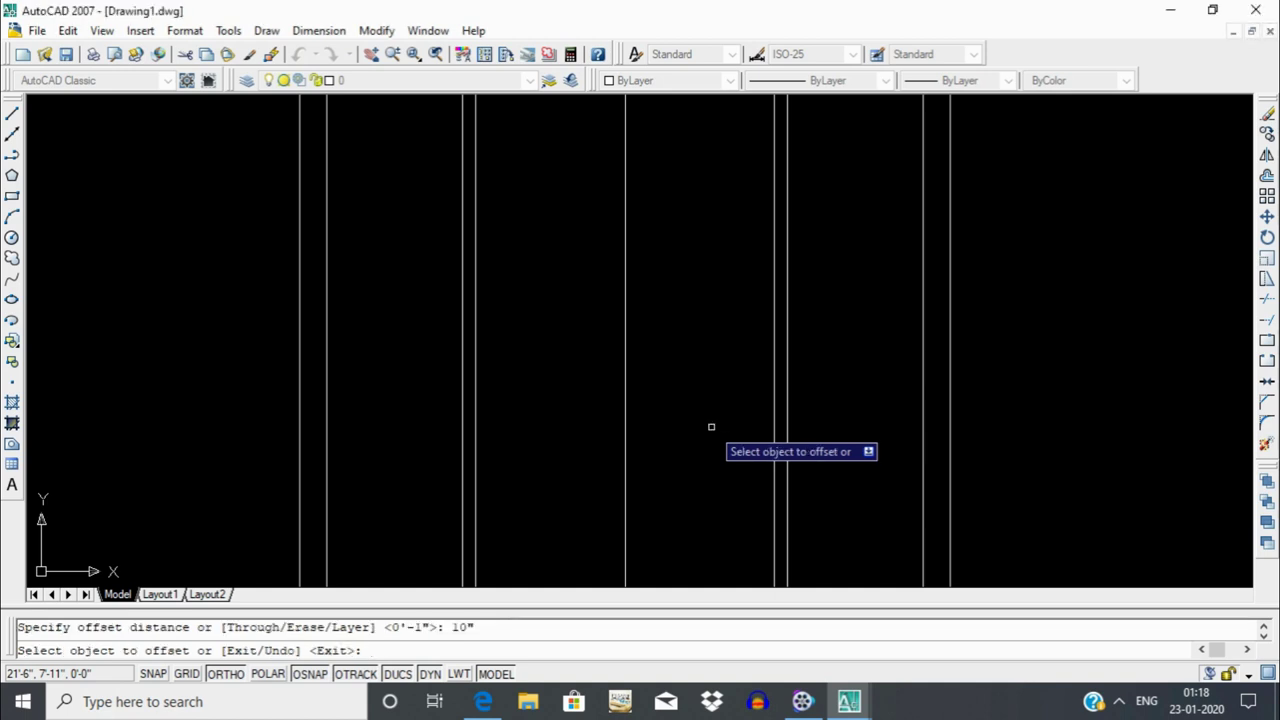
left_click(772, 409)
left_click(707, 410)
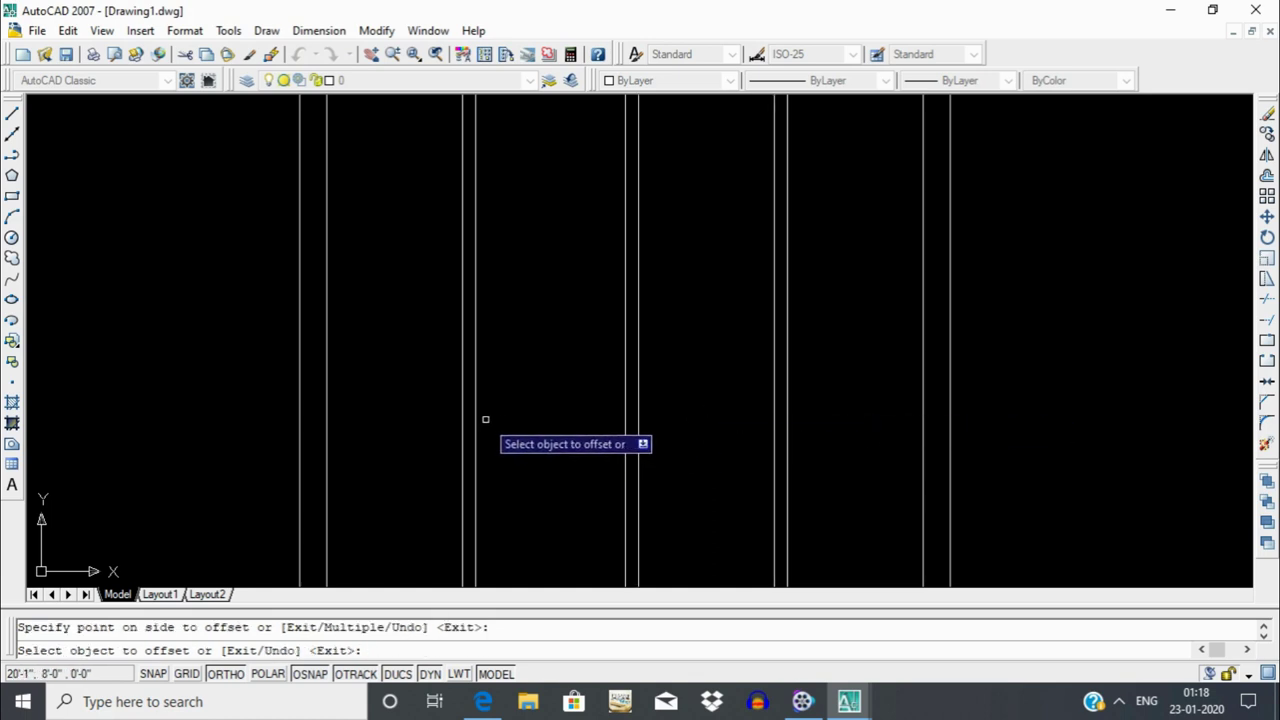
left_click(625, 421)
left_click(613, 427)
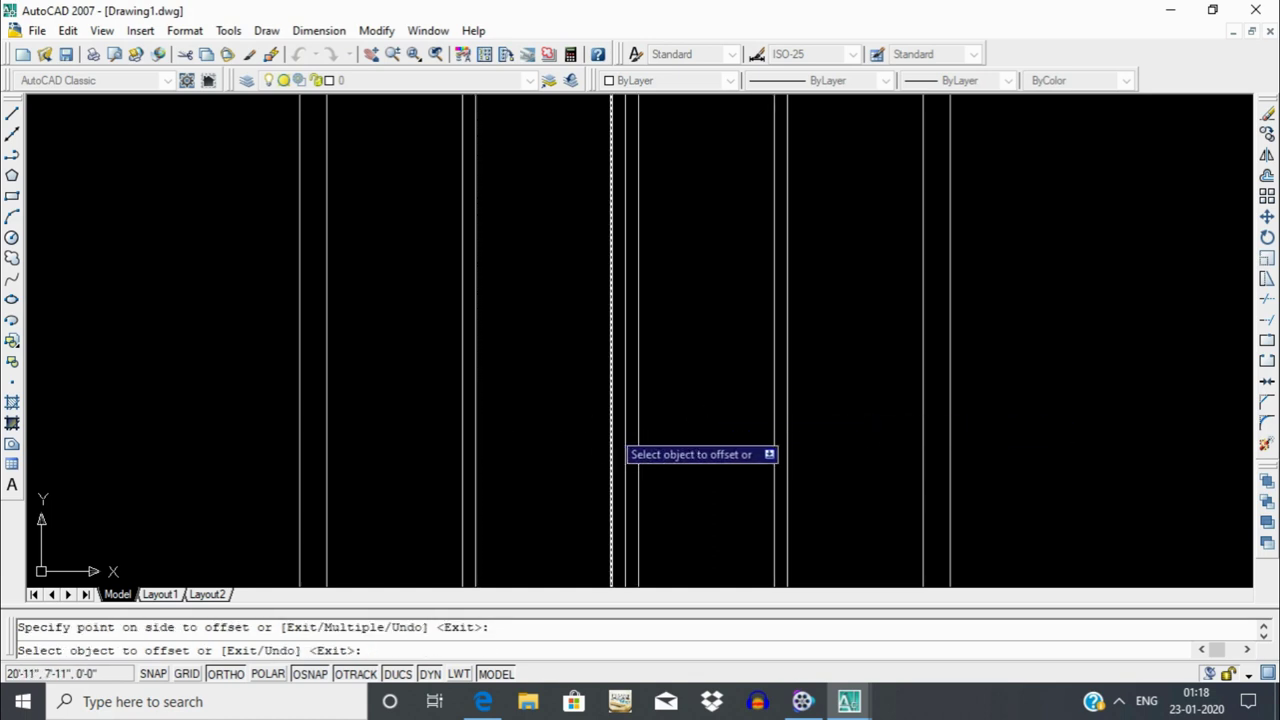
key("Escape")
left_click(637, 525)
key("Escape")
type("di")
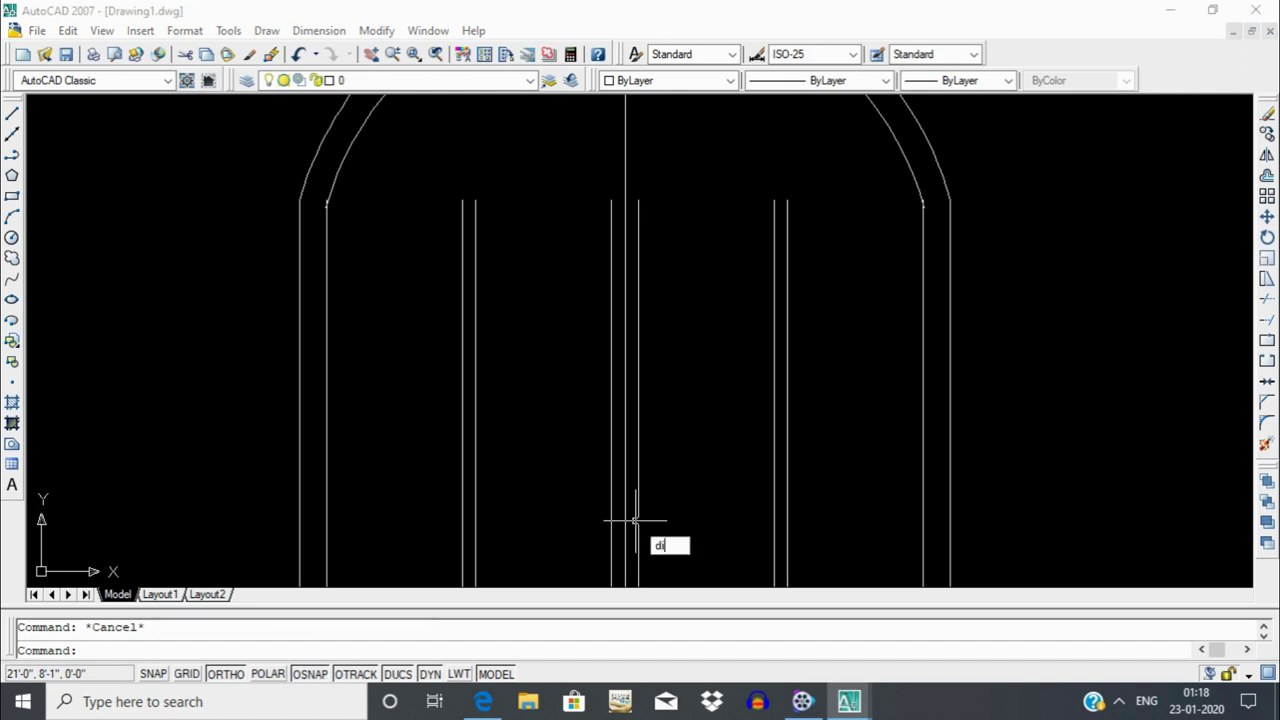
key("Return")
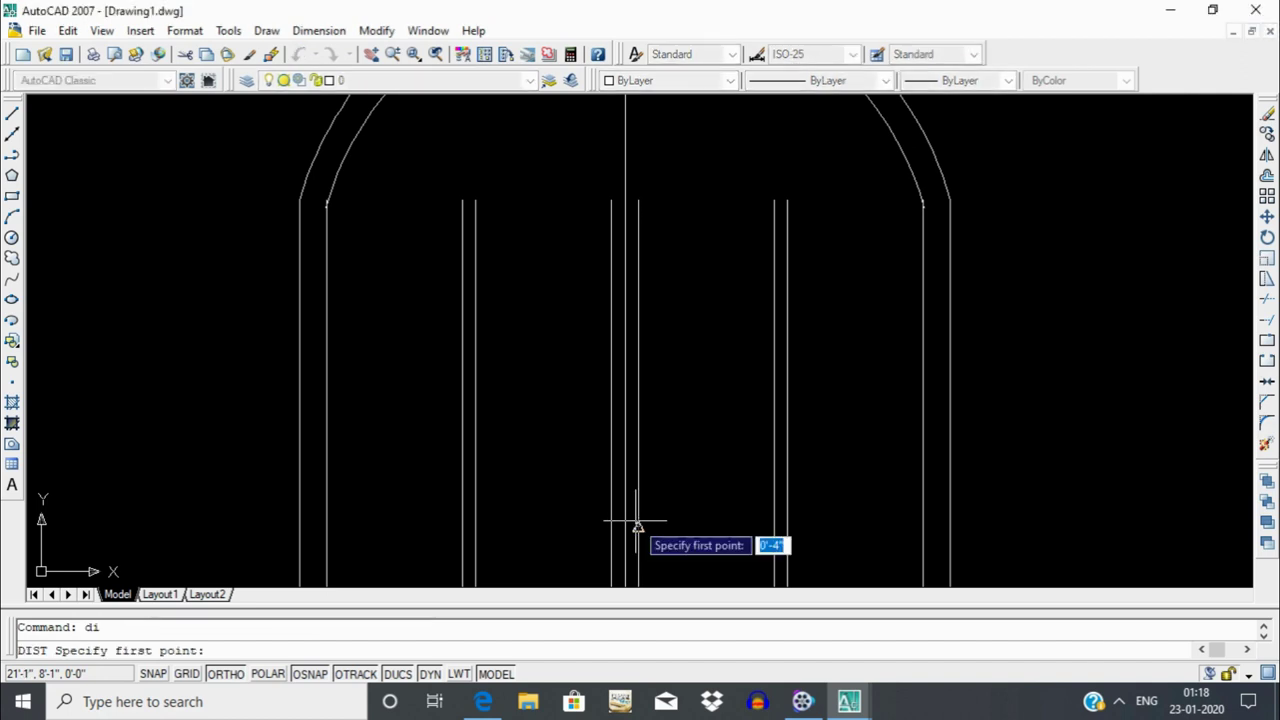
scroll(612, 205, "up", 5)
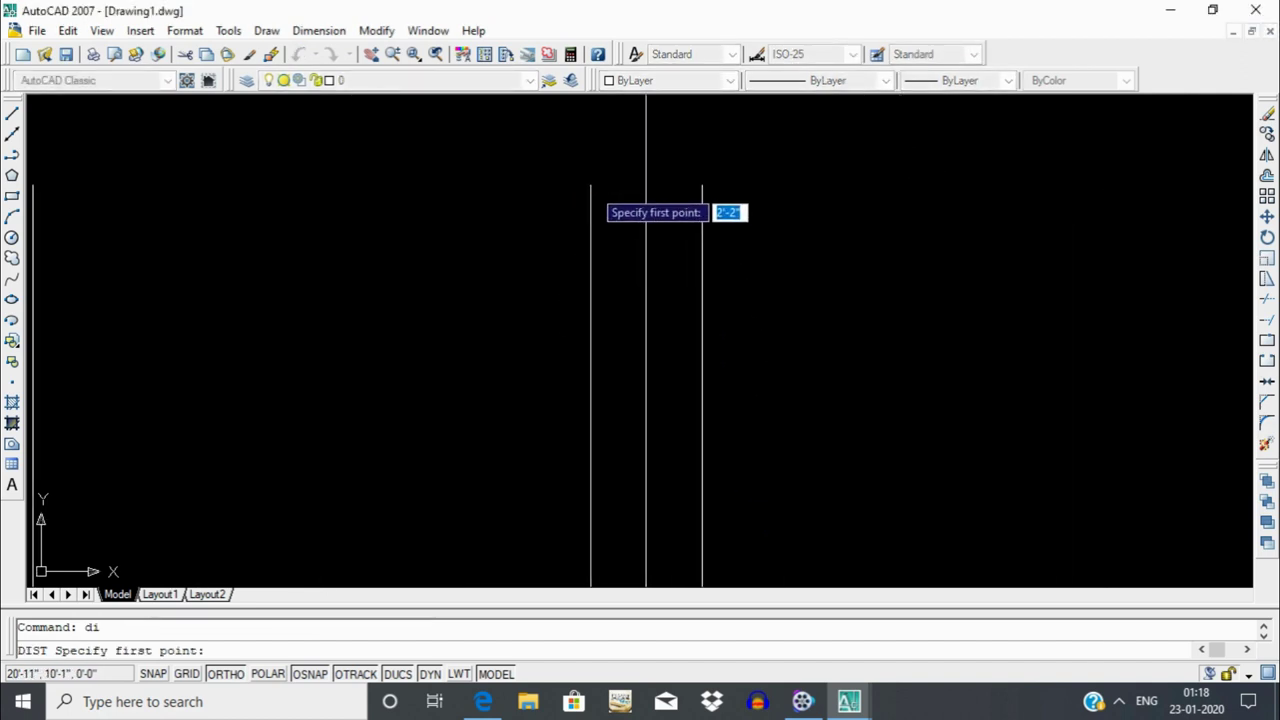
left_click(590, 186)
key("Return")
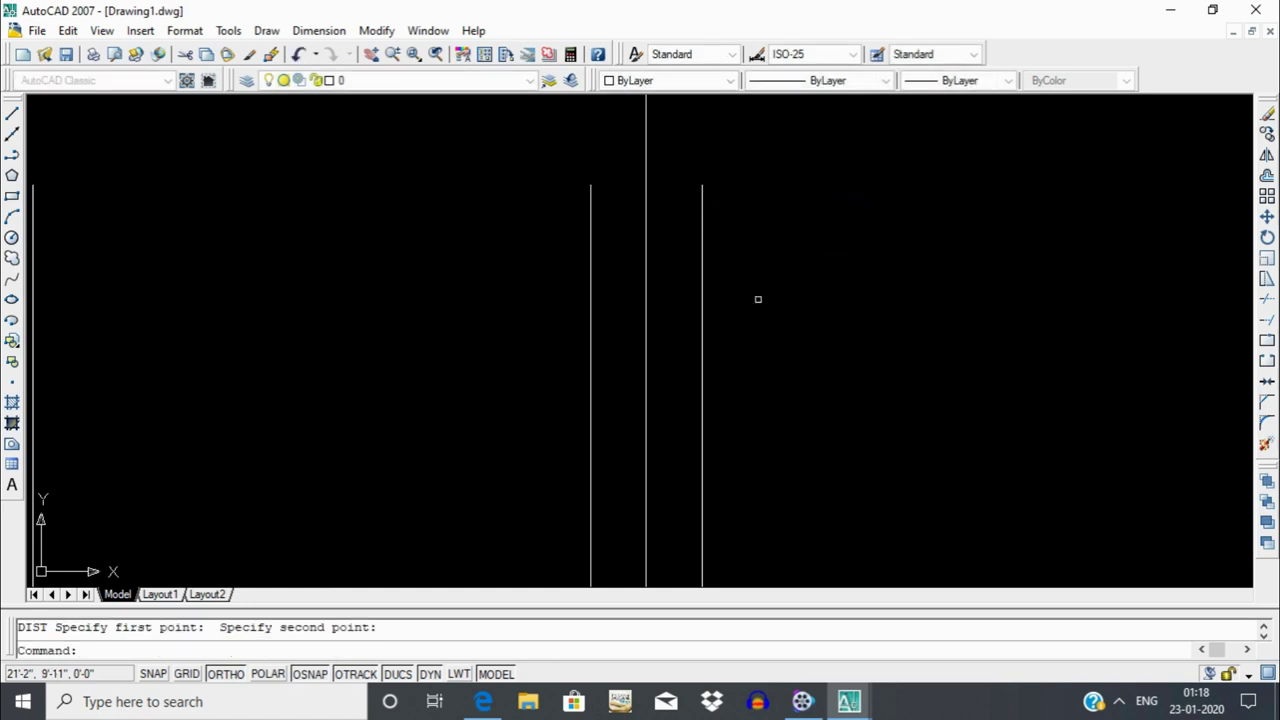
scroll(760, 310, "down", 2)
scroll(820, 354, "down", 3)
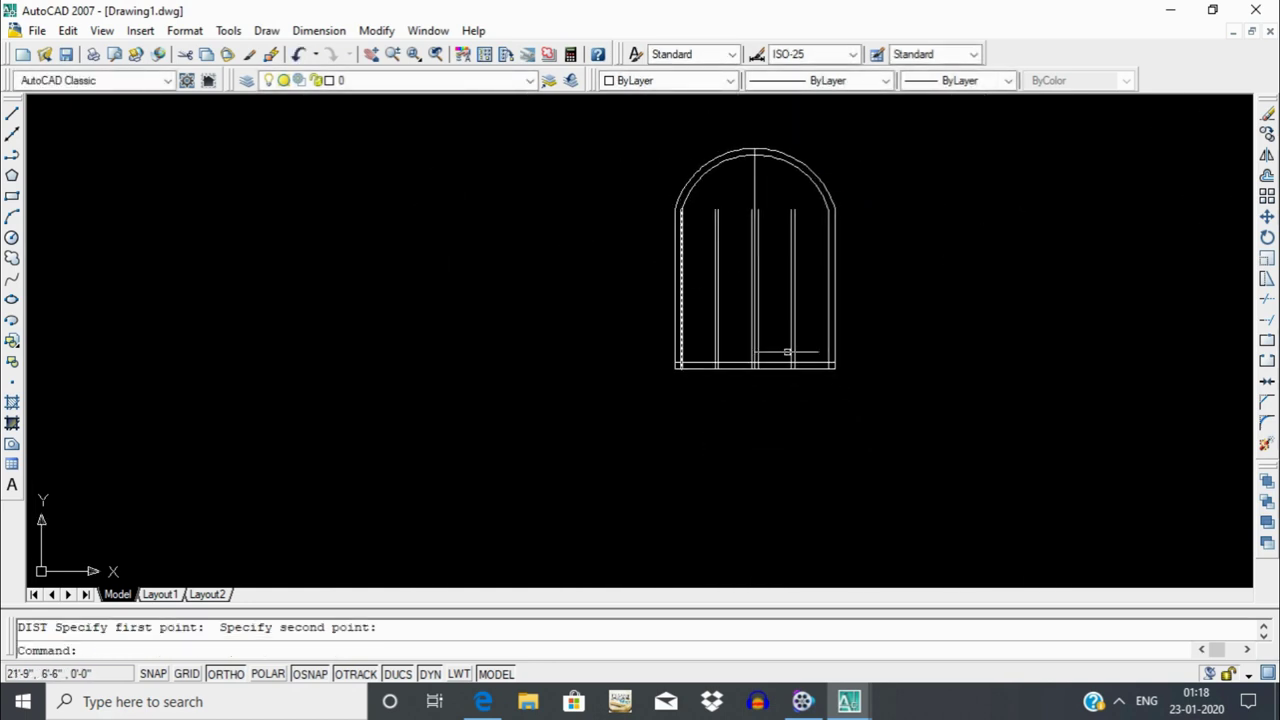
scroll(779, 355, "up", 4)
middle_click_drag(642, 308, 646, 446)
middle_click_drag(661, 397, 661, 447)
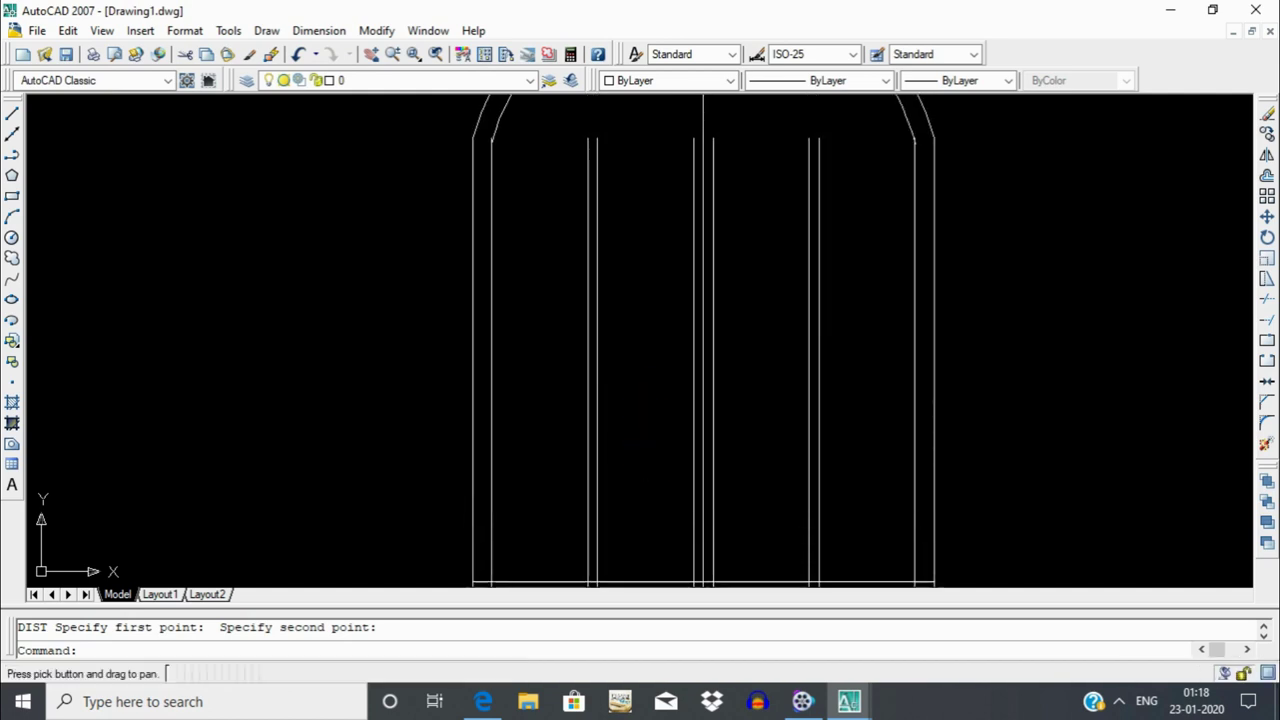
key("Escape")
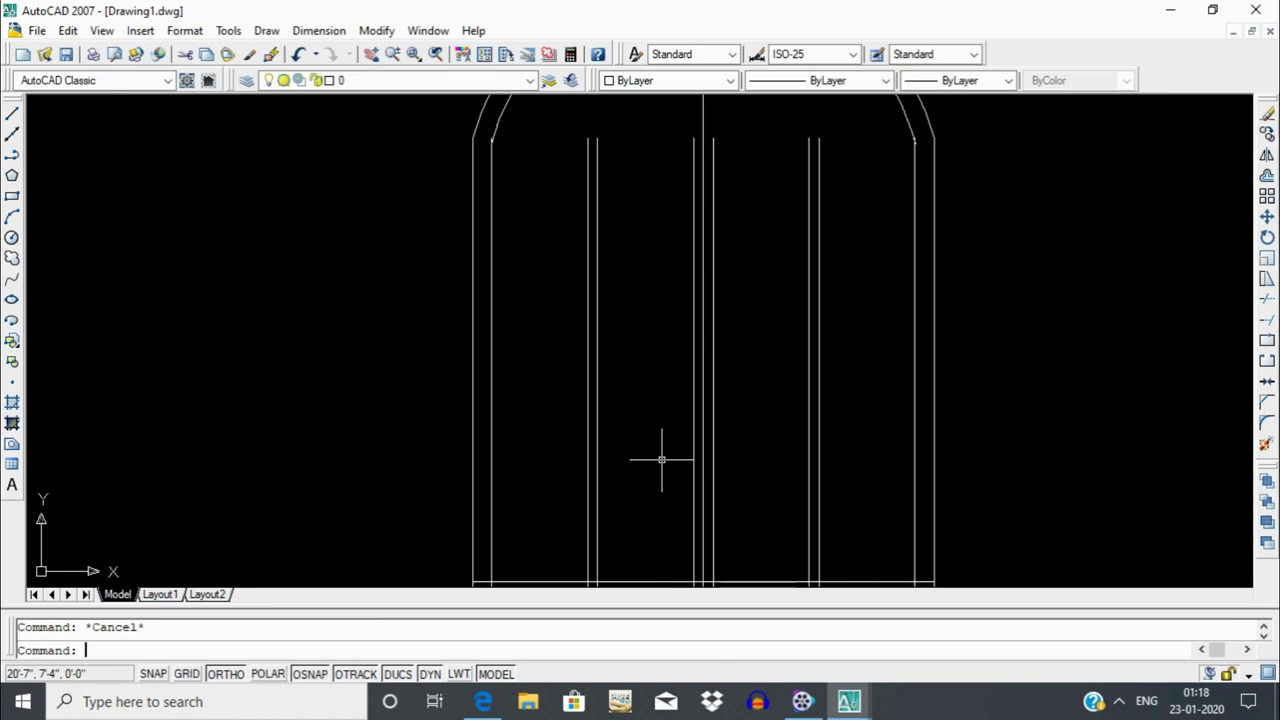
type("o")
Offset the door's bottom line 1'10" upward and double that rail line 1" over.
key("Return")
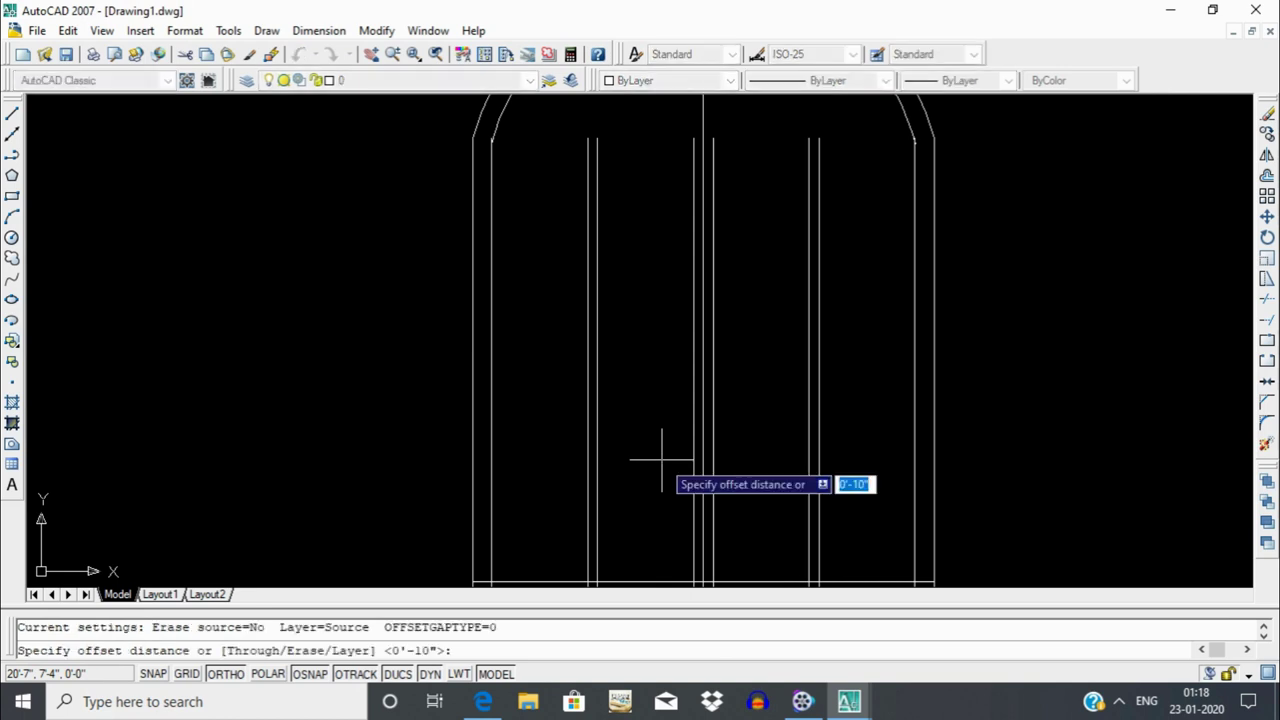
type("1")
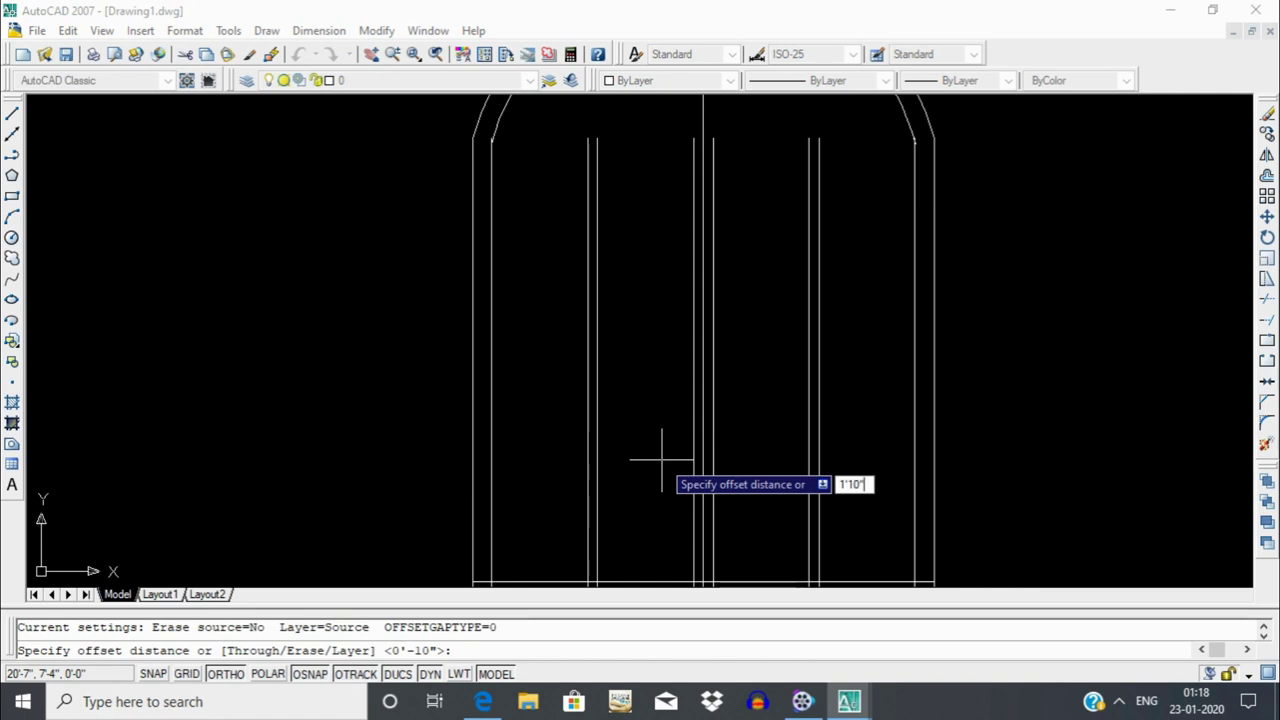
key("Return")
scroll(769, 466, "down", 2)
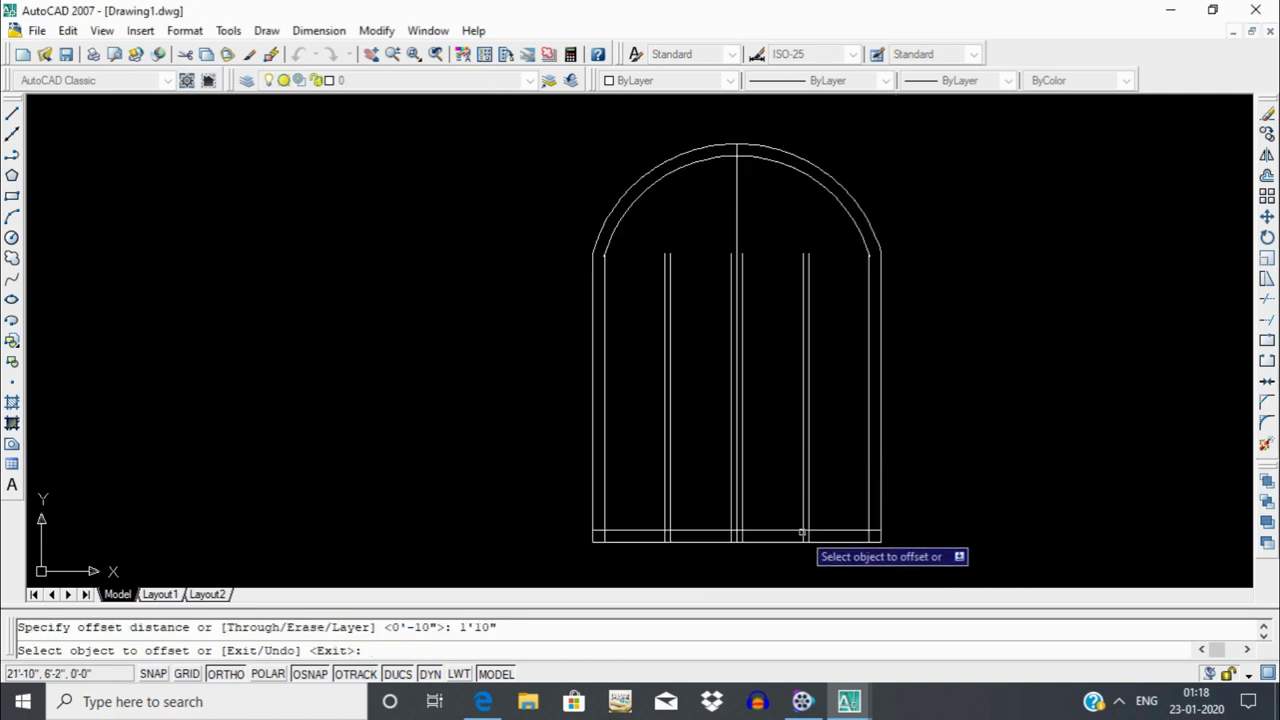
scroll(798, 520, "up", 3)
left_click(780, 534)
left_click(778, 400)
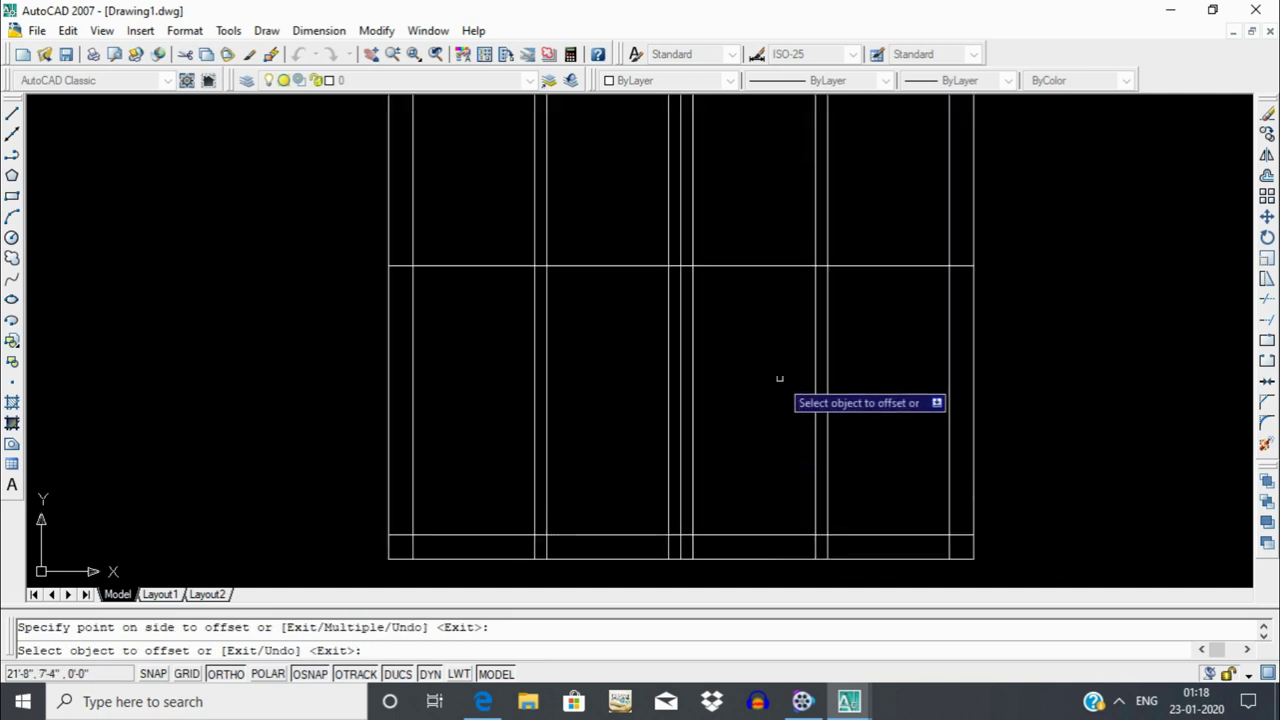
key("Return")
key("Return")
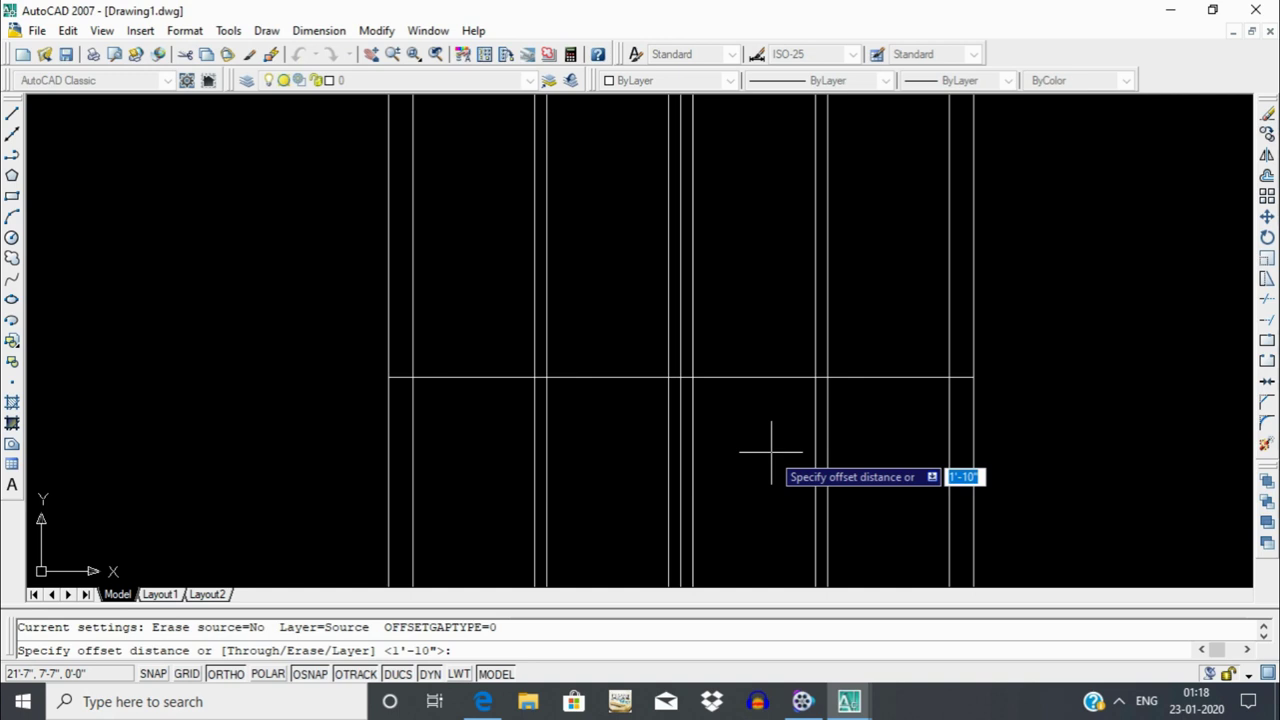
type("1")
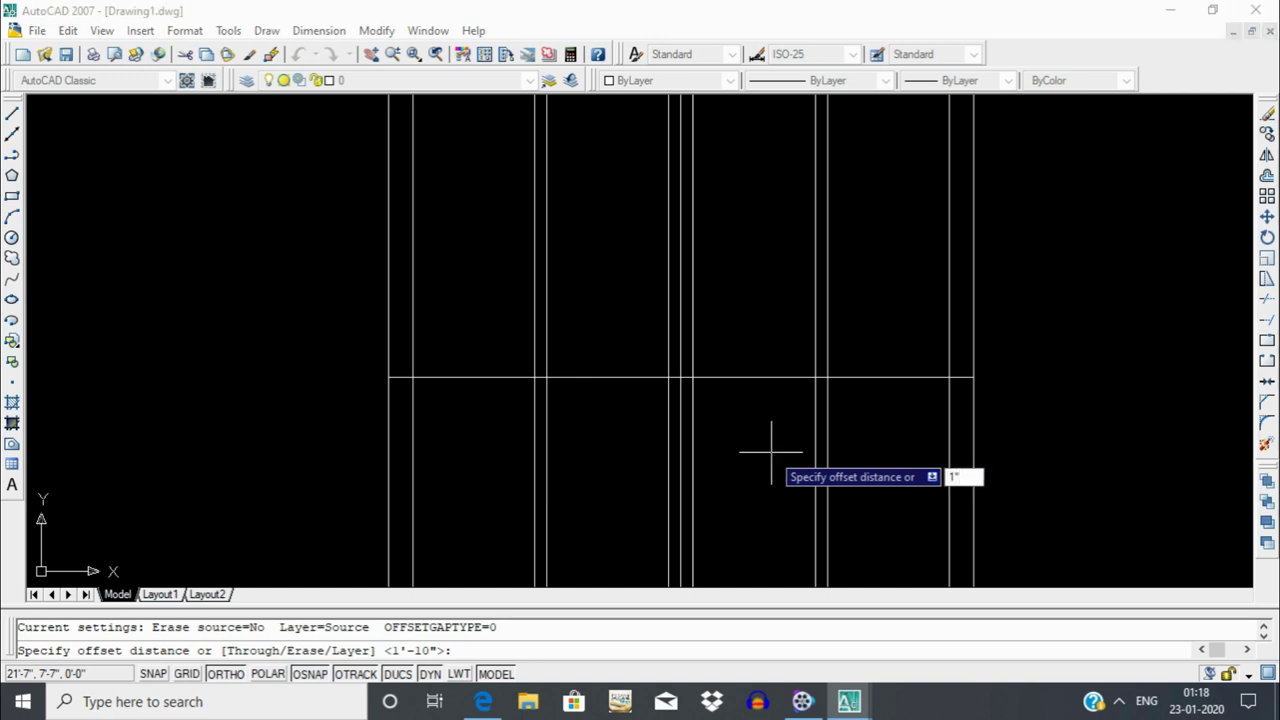
key("Return")
left_click(748, 378)
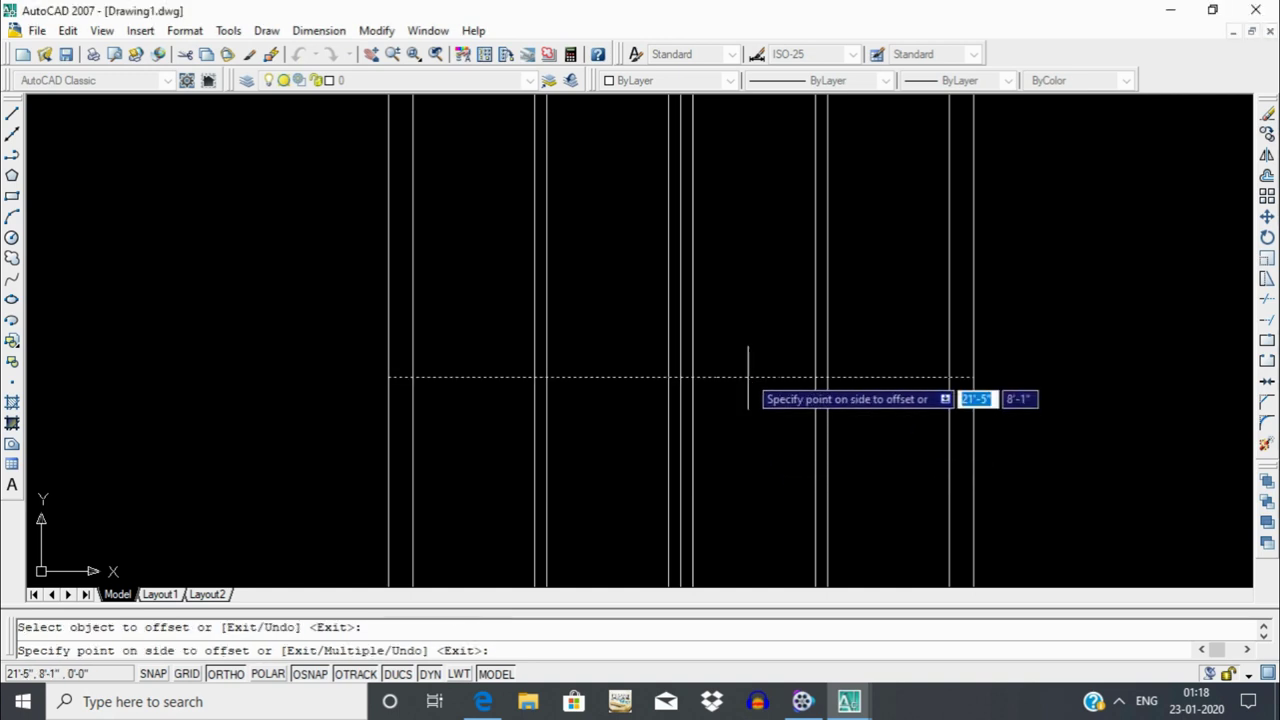
left_click(765, 320)
middle_click_drag(771, 289, 771, 460)
Copy the lower line 1'10" up to the arch base and add a 1" copy above it.
key("Return")
key("Return")
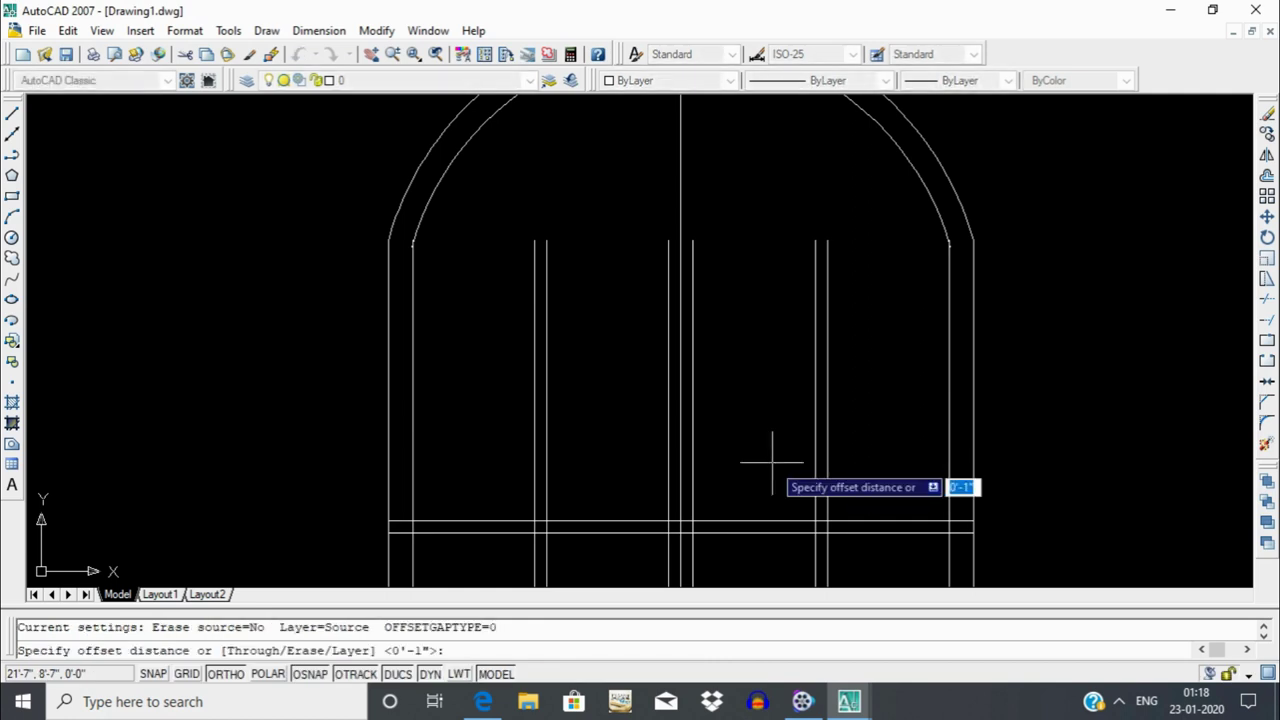
type("1'10")
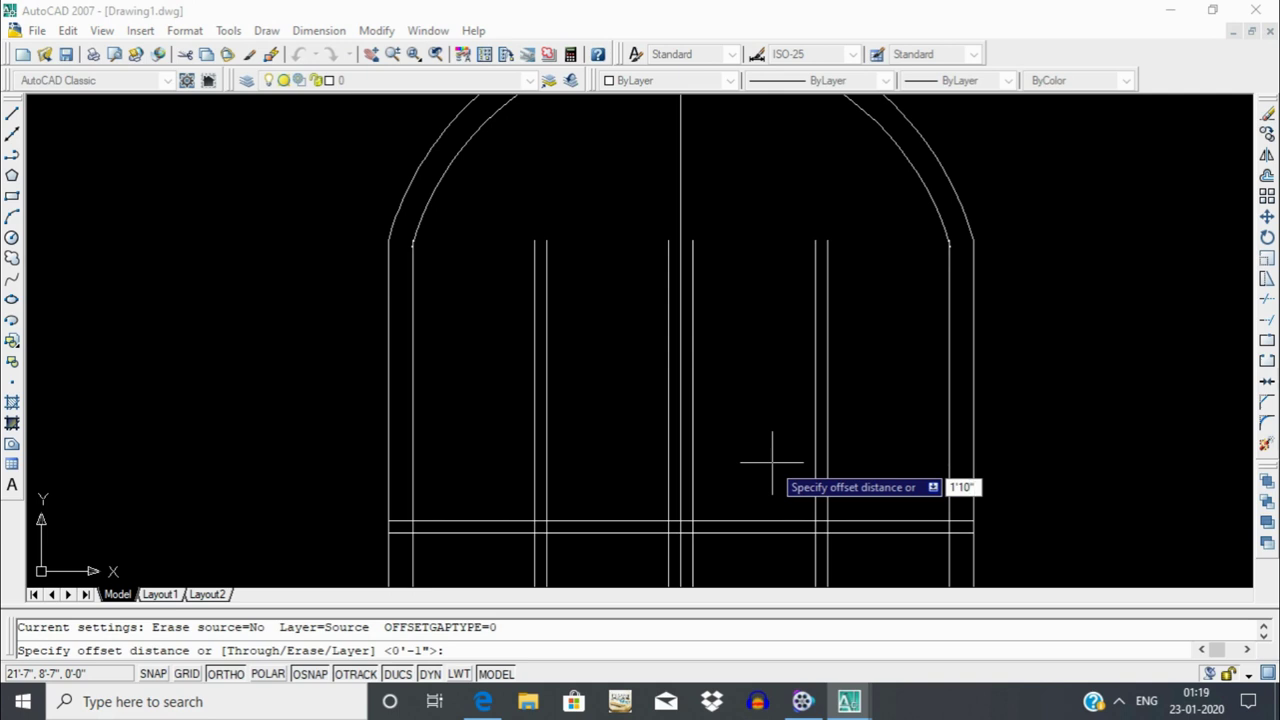
key("Return")
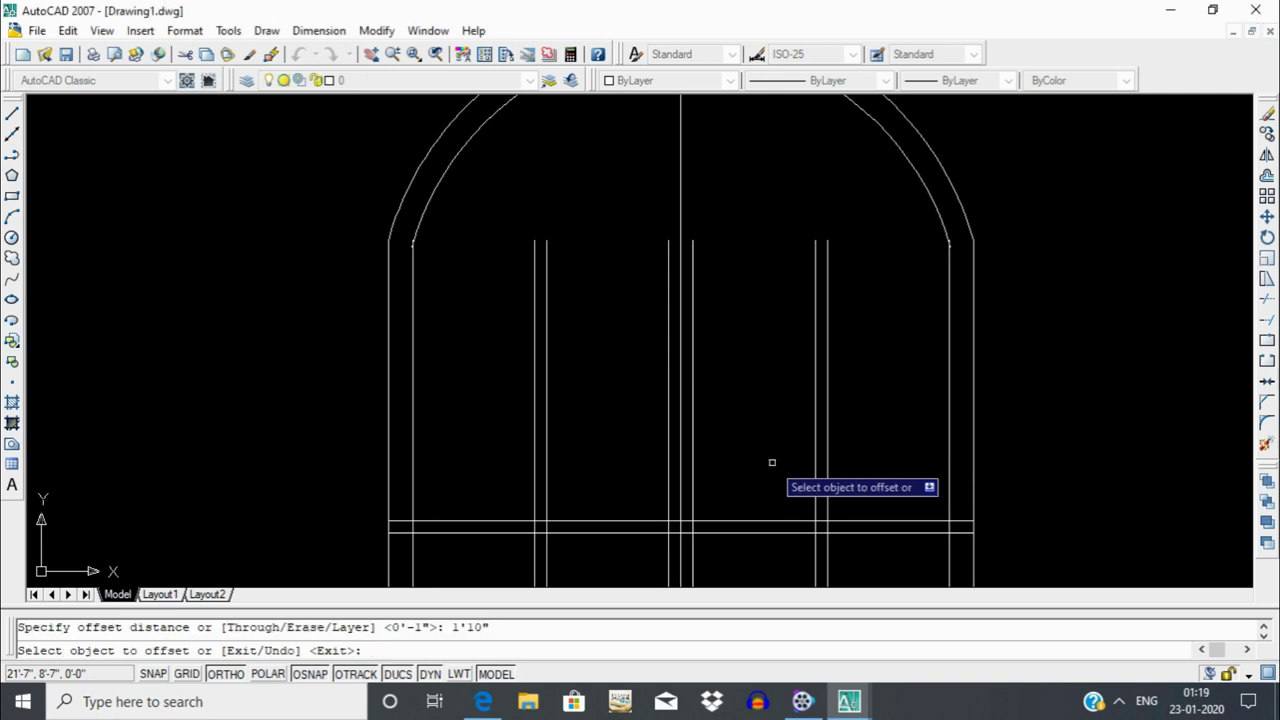
left_click(794, 521)
left_click(794, 385)
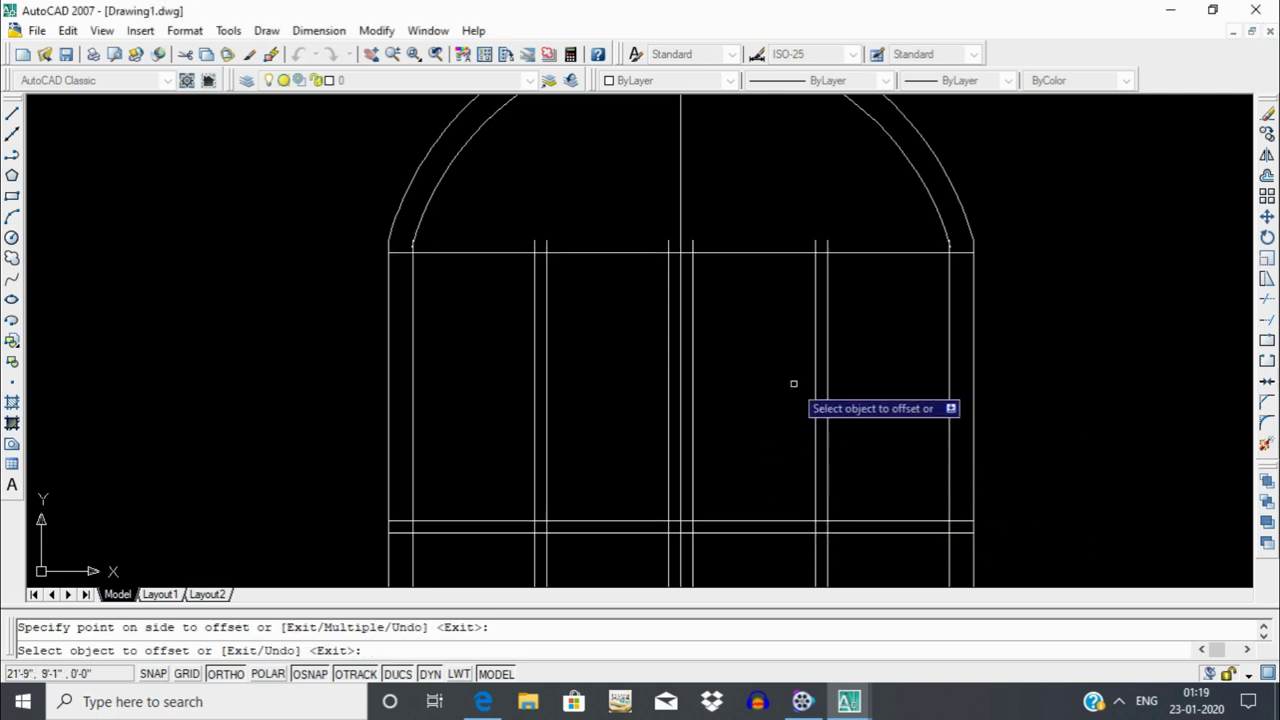
key("Return")
key("Return")
type("1")
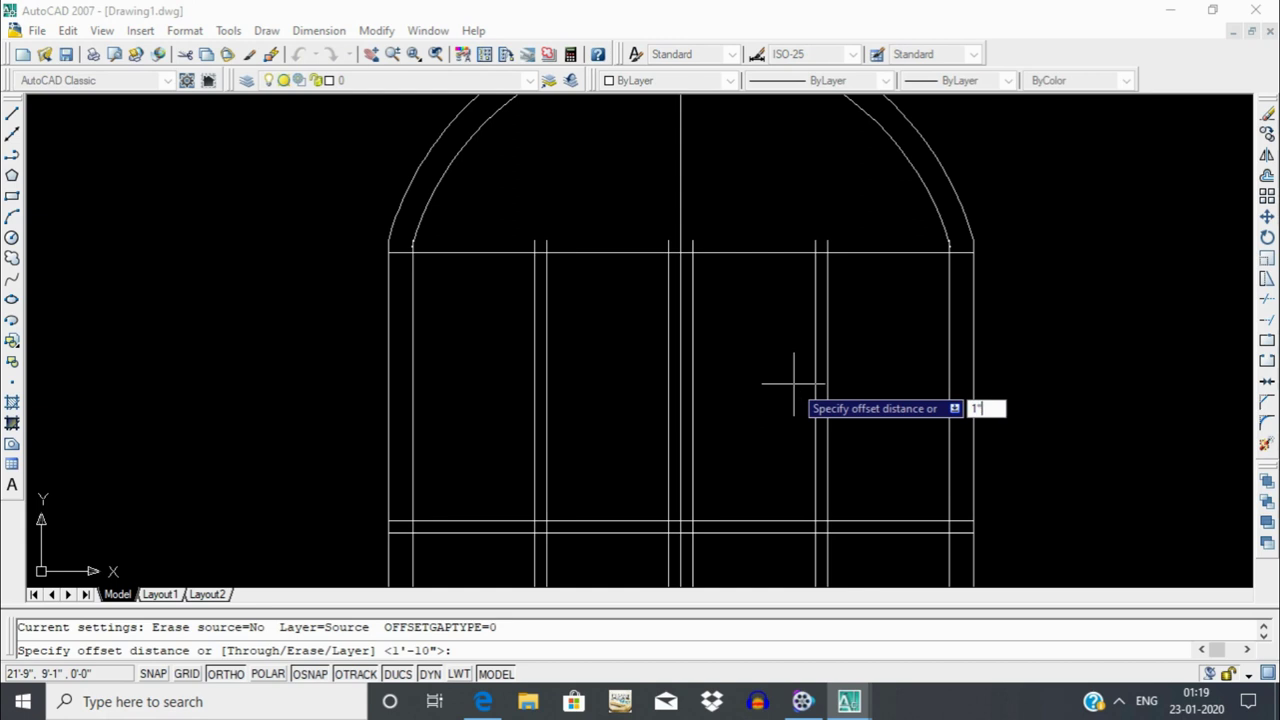
key("Return")
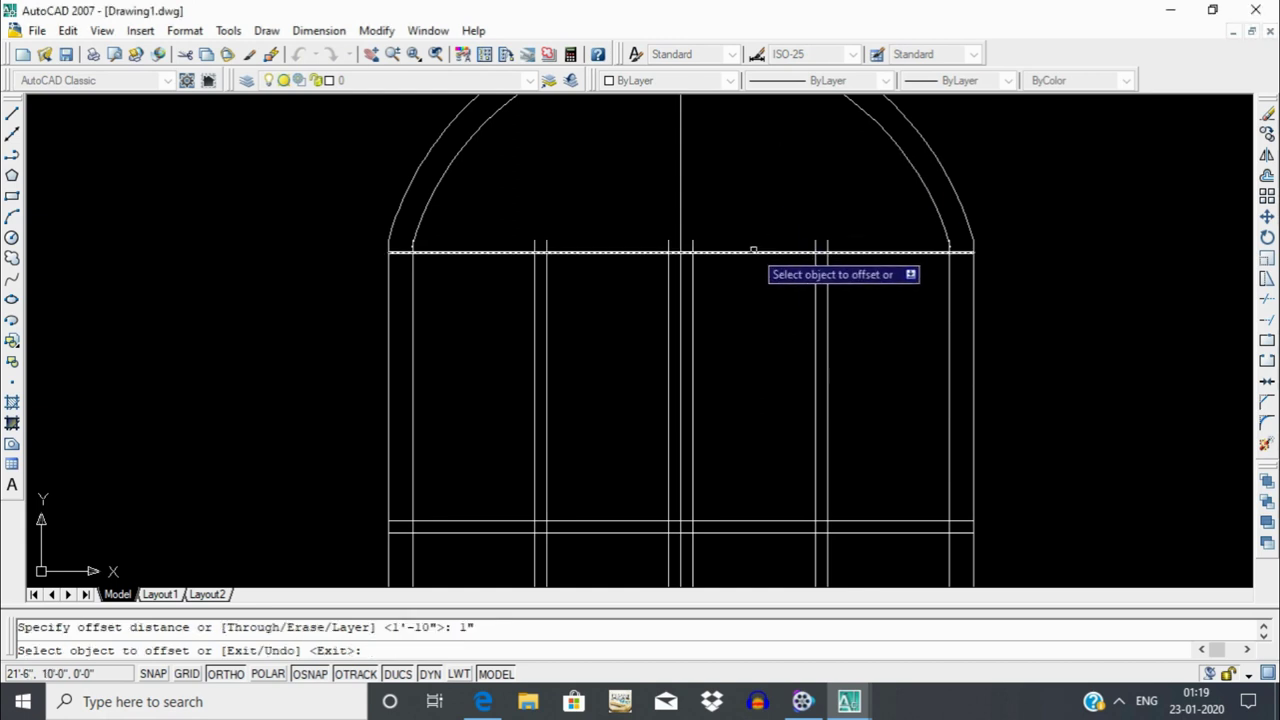
left_click(755, 250)
left_click(757, 229)
scroll(805, 245, "down", 2)
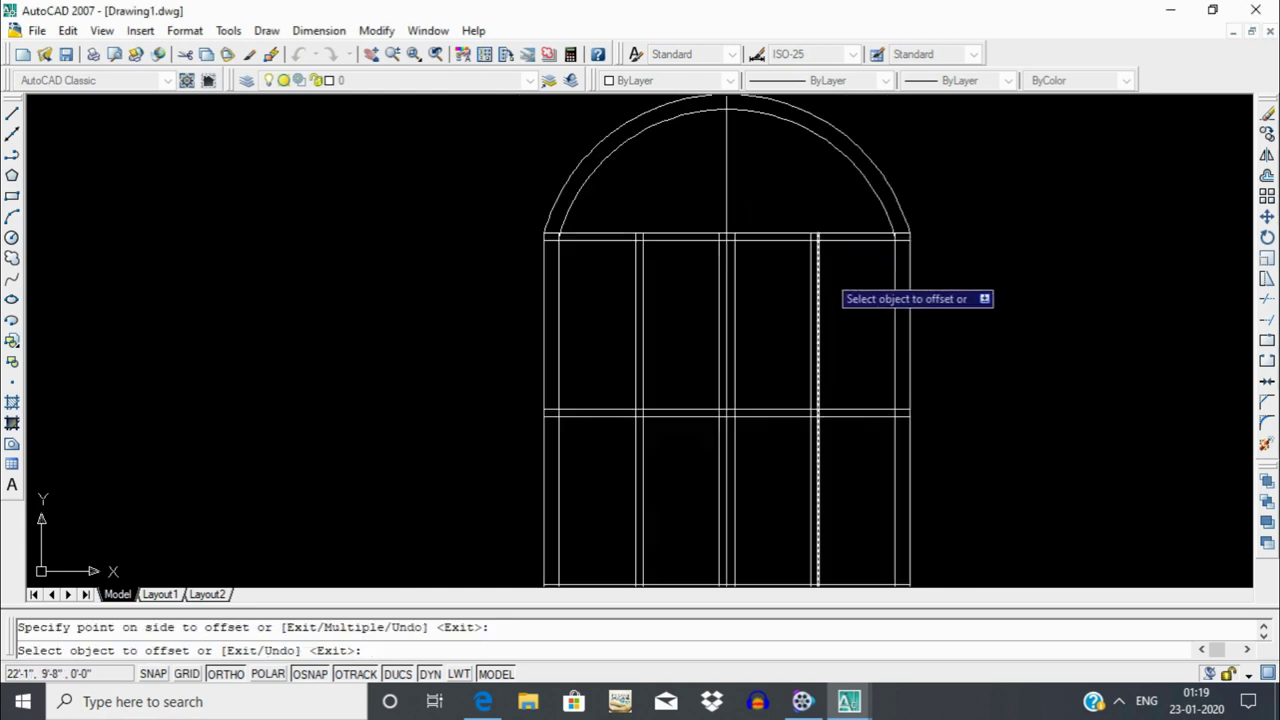
mouse_move(847, 336)
middle_mouse_down()
mouse_move(857, 251)
mouse_move(876, 470)
middle_mouse_up()
scroll(848, 250, "down", 4)
scroll(785, 255, "up", 3)
scroll(785, 255, "up", 3)
key("Escape")
Delete the single vertical centre line.
left_click(871, 220)
left_click(823, 261)
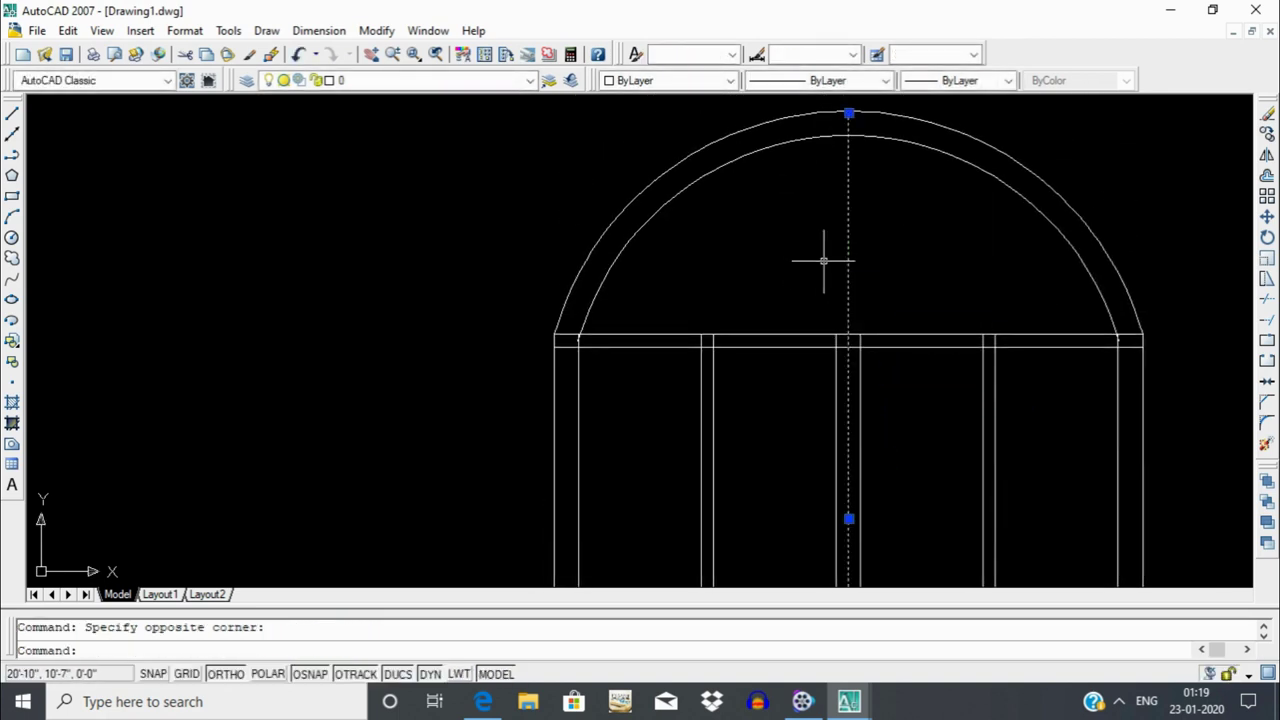
key("Delete")
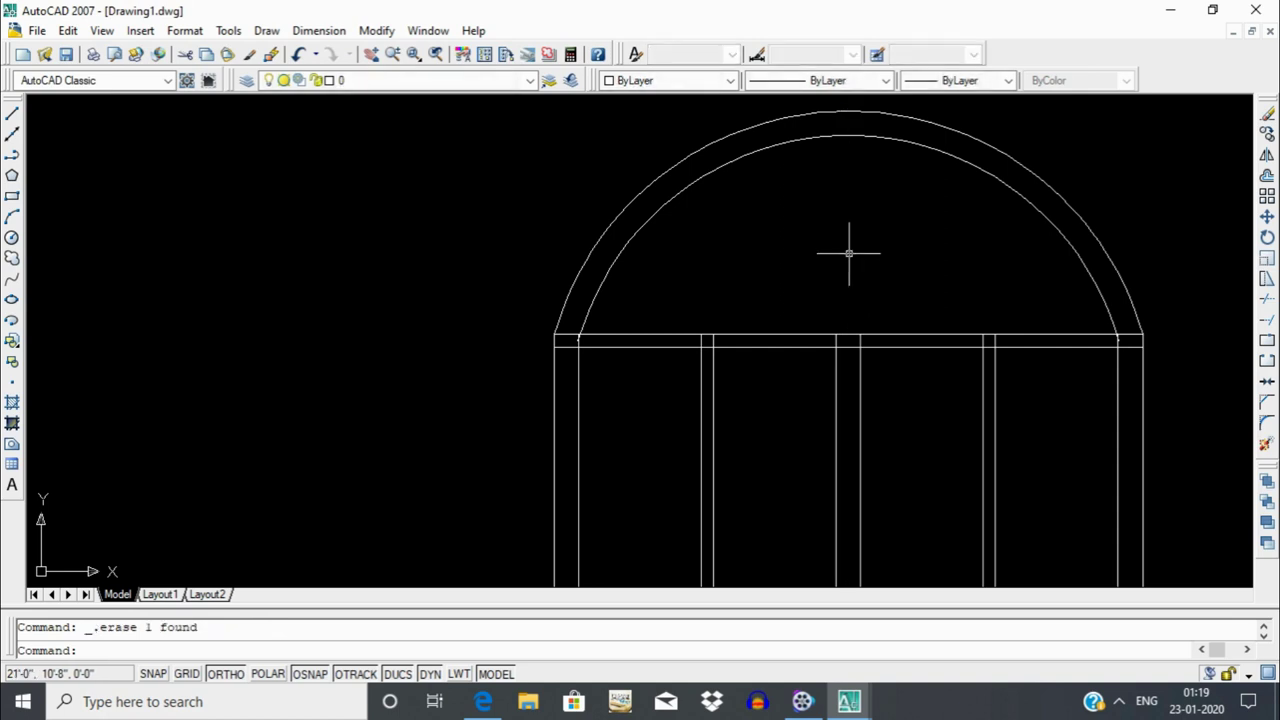
middle_click_drag(829, 269, 839, 329)
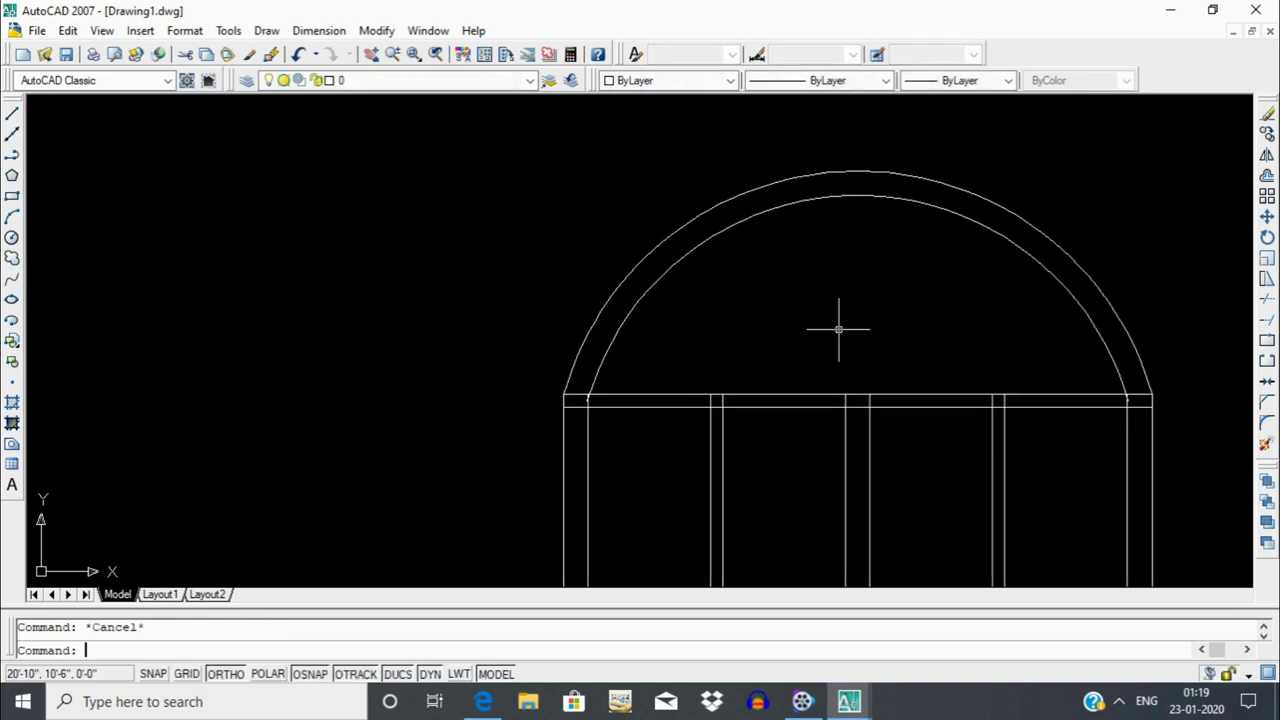
Run EXTEND to bring the middle mullion lines up to the inner arch.
type("e")
key("Return")
key("Return")
scroll(860, 380, "up", 5)
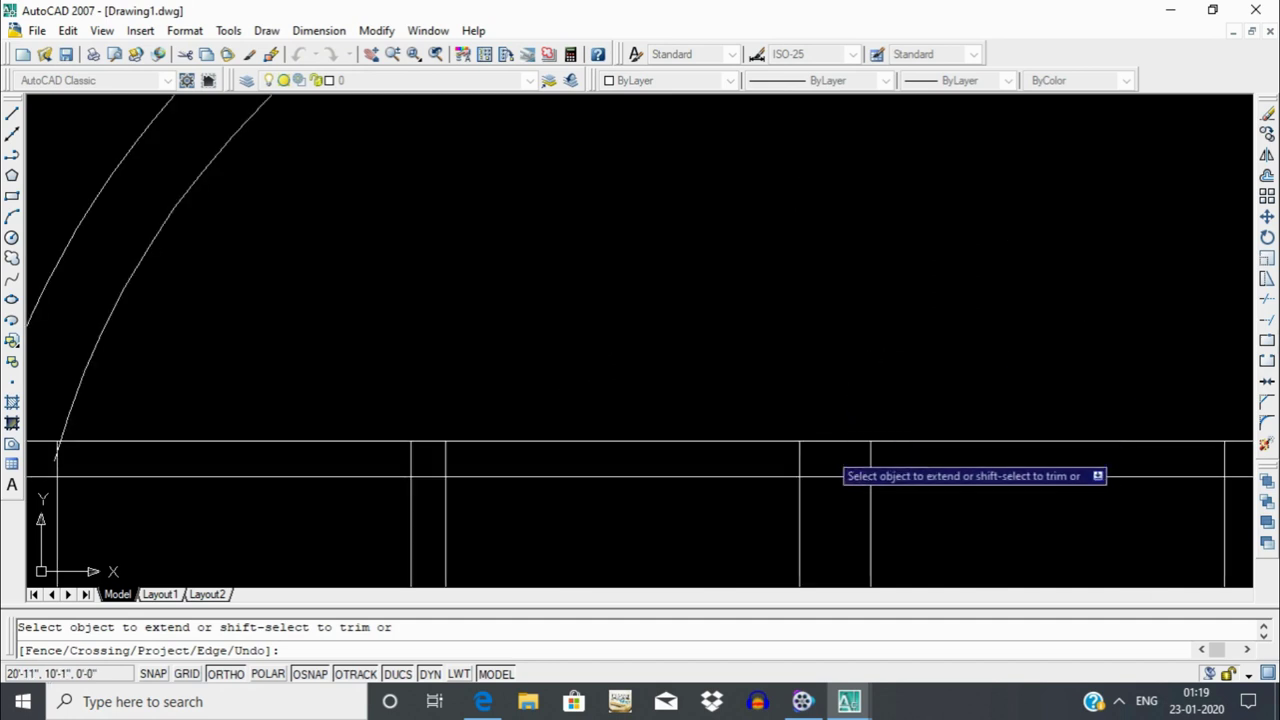
scroll(800, 449, "down", 3)
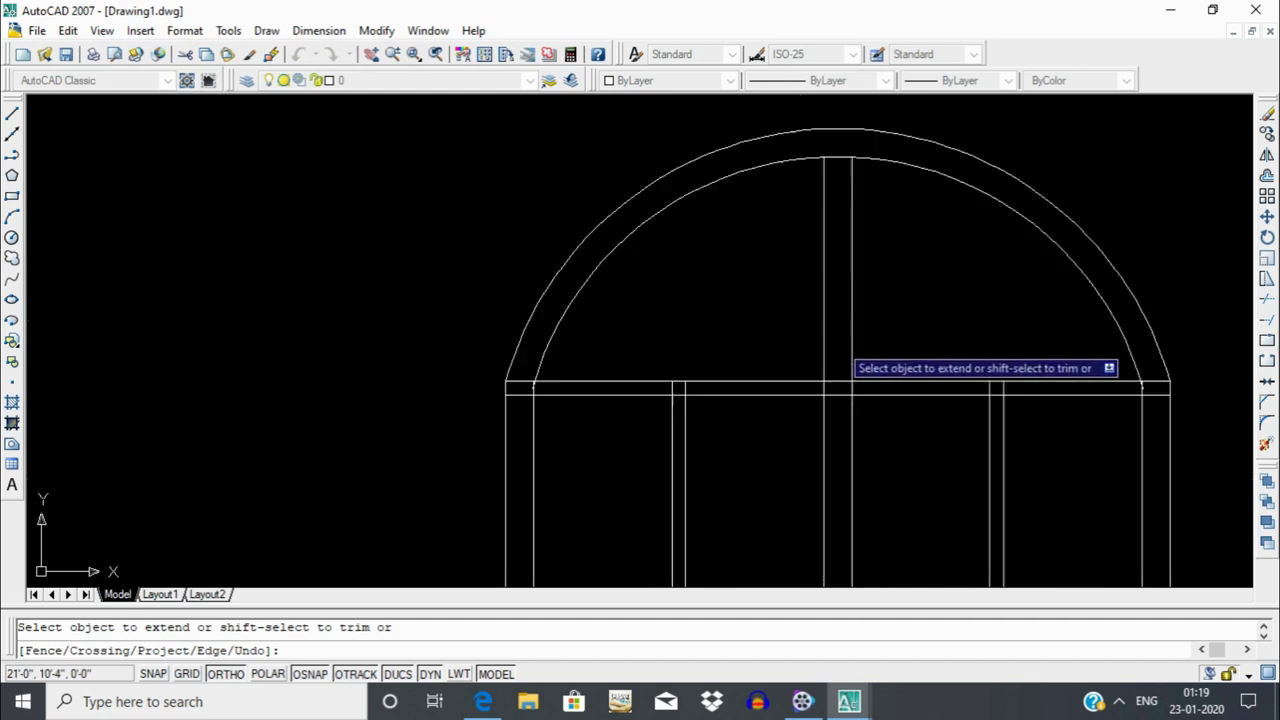
scroll(850, 355, "down", 2)
middle_click_drag(900, 380, 870, 365)
scroll(765, 208, "up", 3)
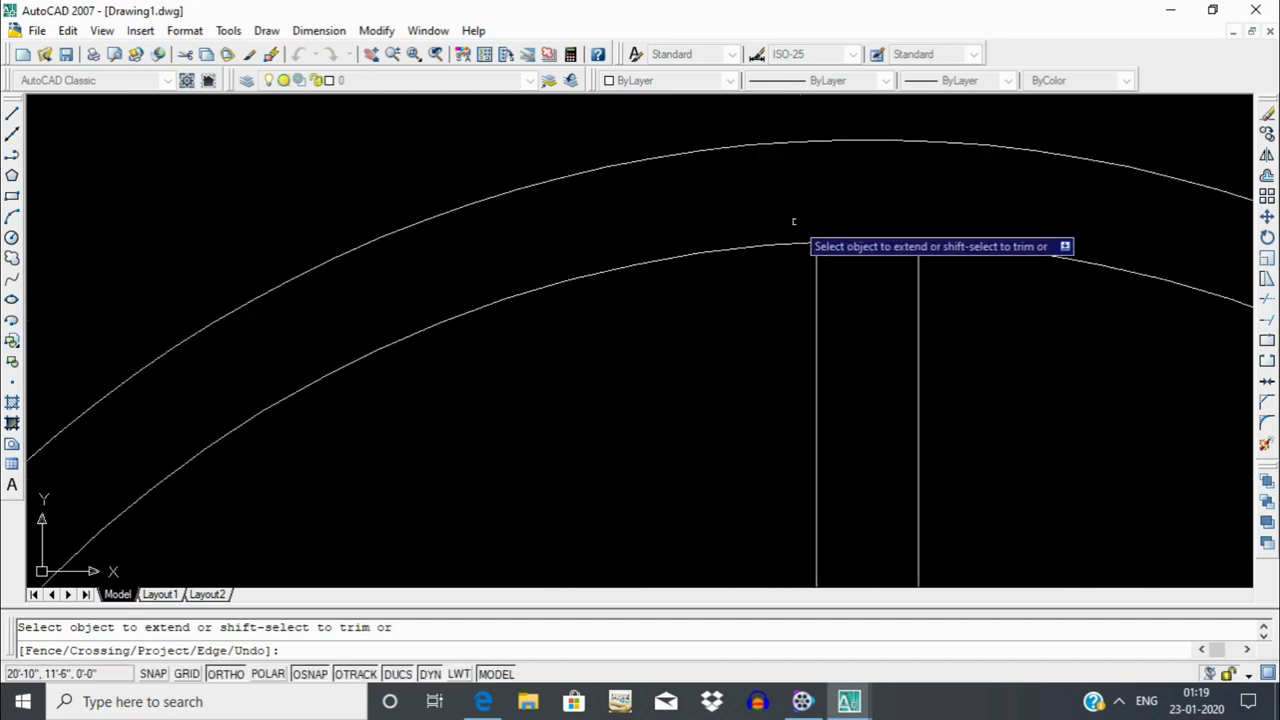
scroll(805, 230, "up", 3)
scroll(826, 258, "down", 2)
scroll(870, 340, "down", 3)
scroll(905, 390, "down", 3)
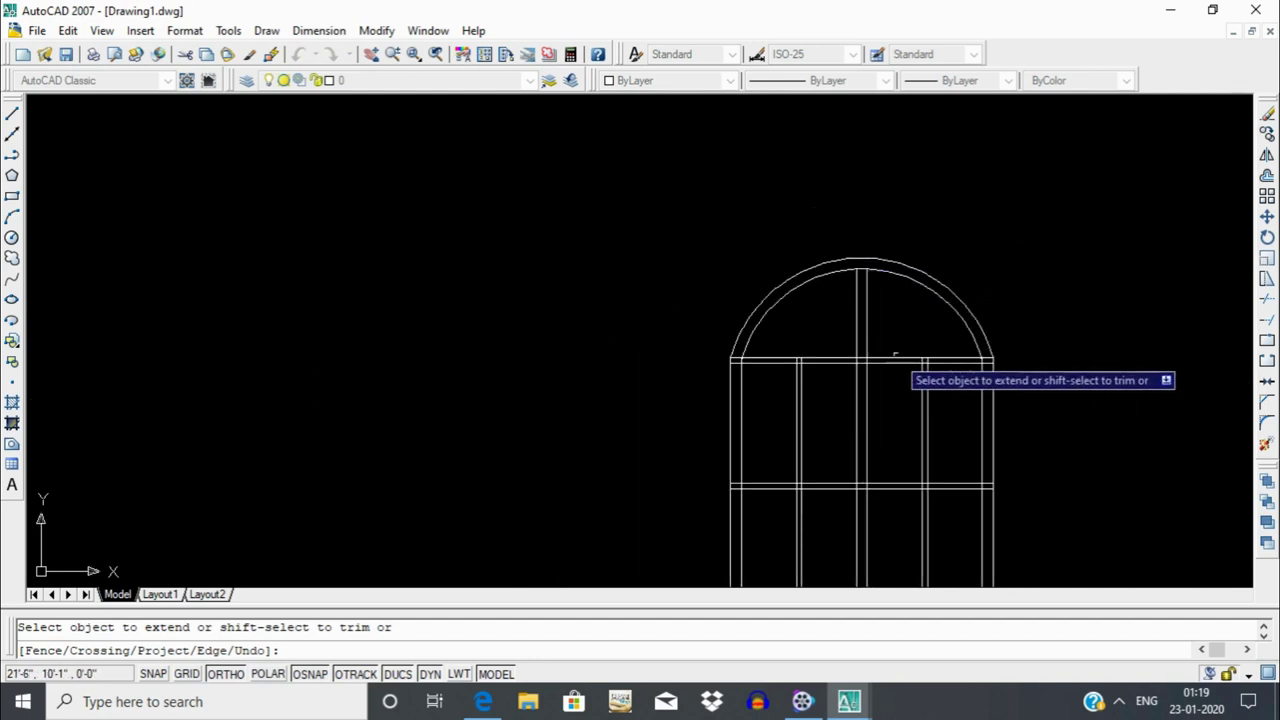
scroll(868, 283, "up", 3)
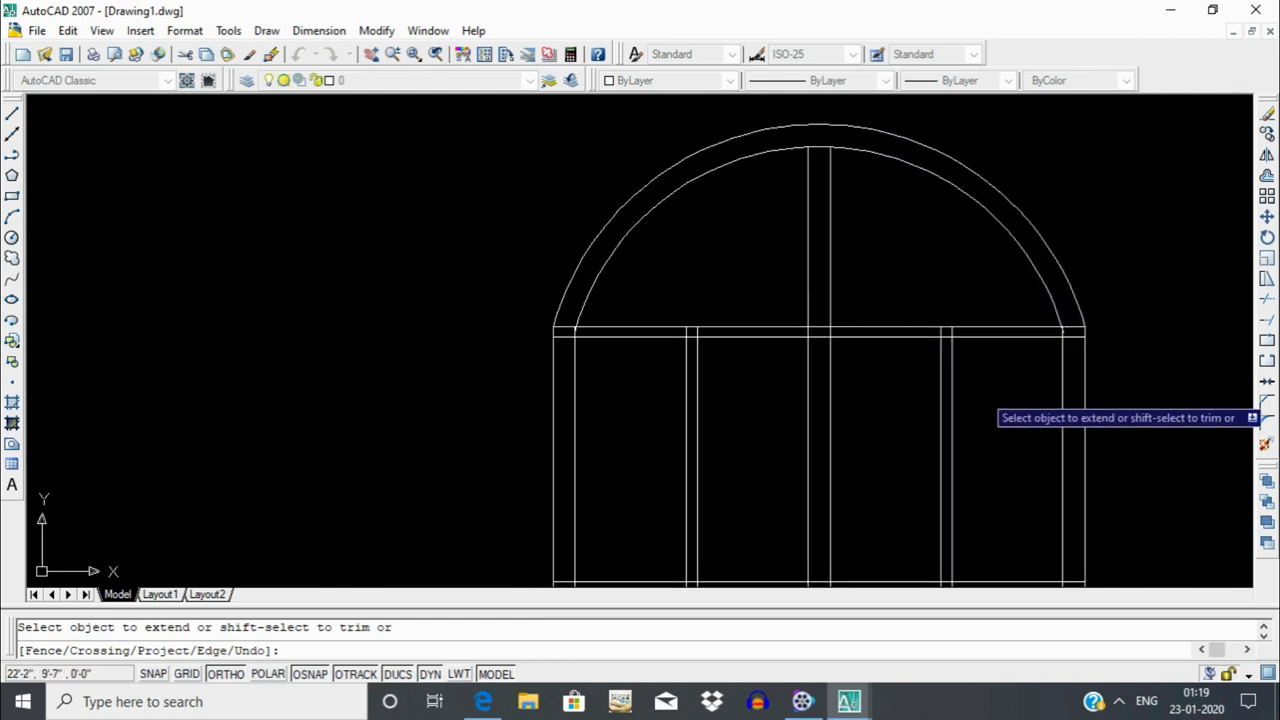
middle_click_drag(967, 385, 928, 336)
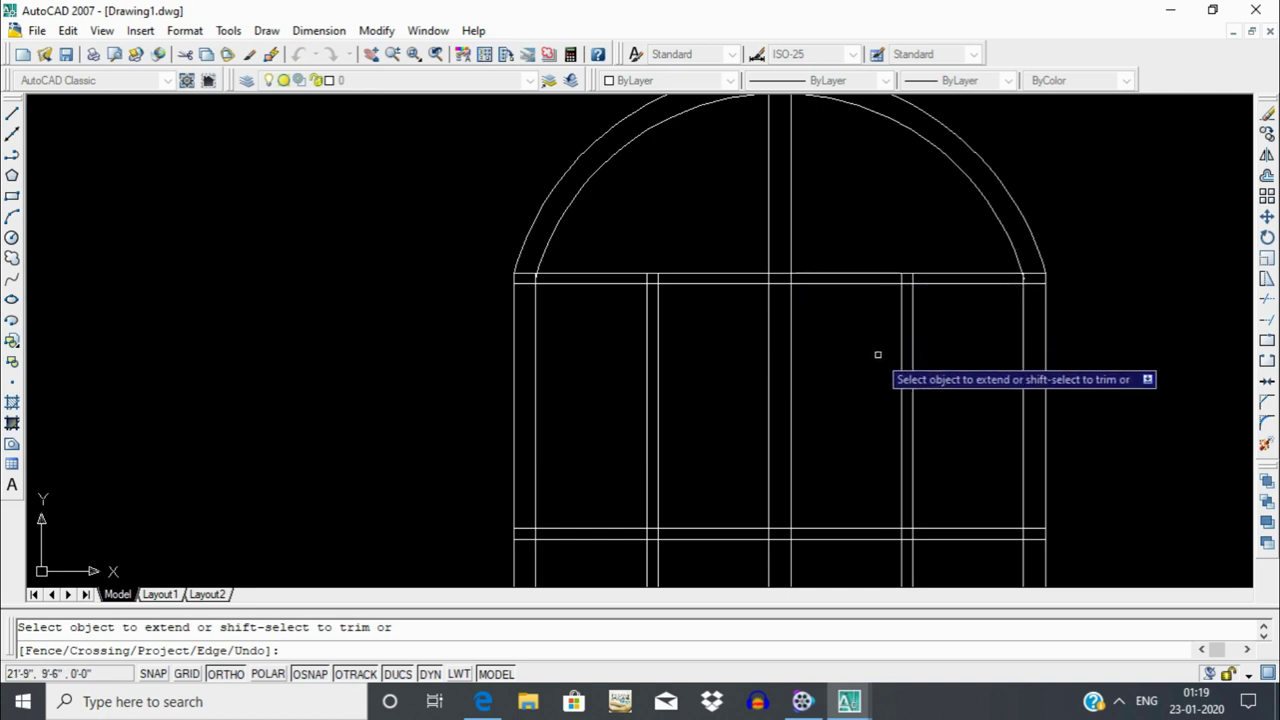
scroll(878, 354, "down", 2)
middle_click_drag(910, 520, 886, 380)
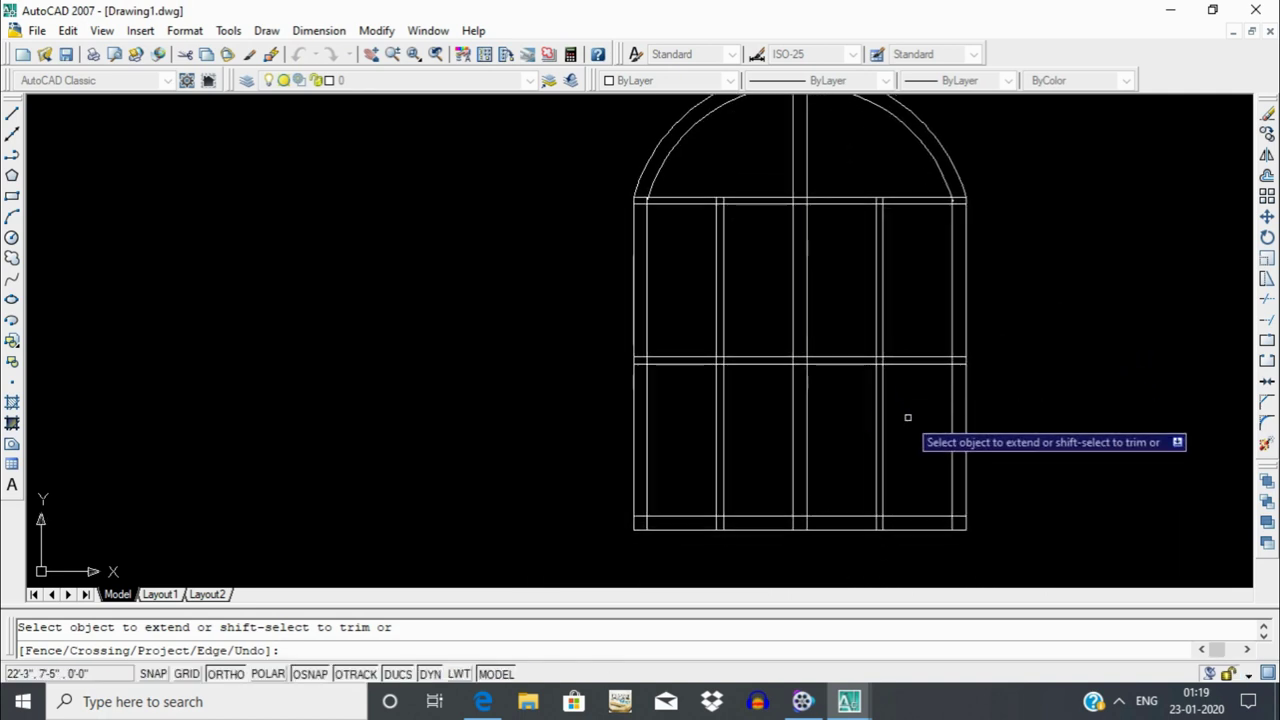
scroll(828, 430, "up", 2)
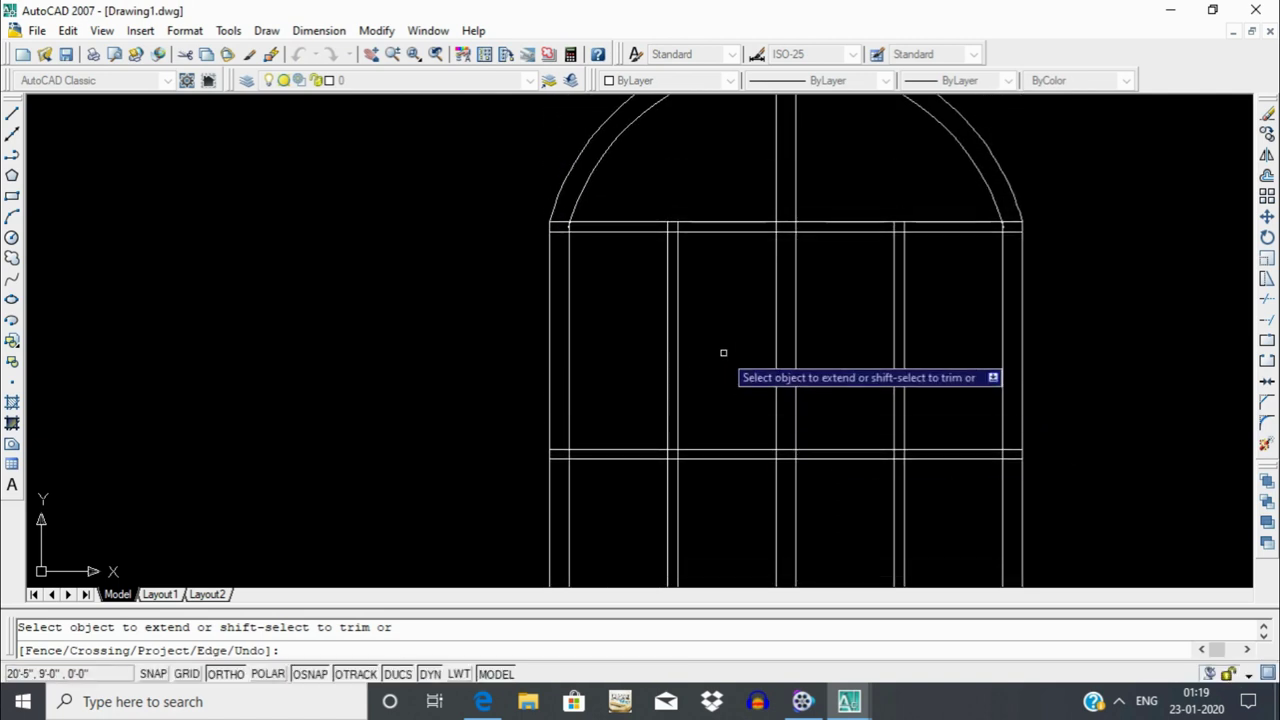
key("Escape")
With TRIM, cut the overlapping segments at the left, next and right rail-mullion crossings.
type("tr")
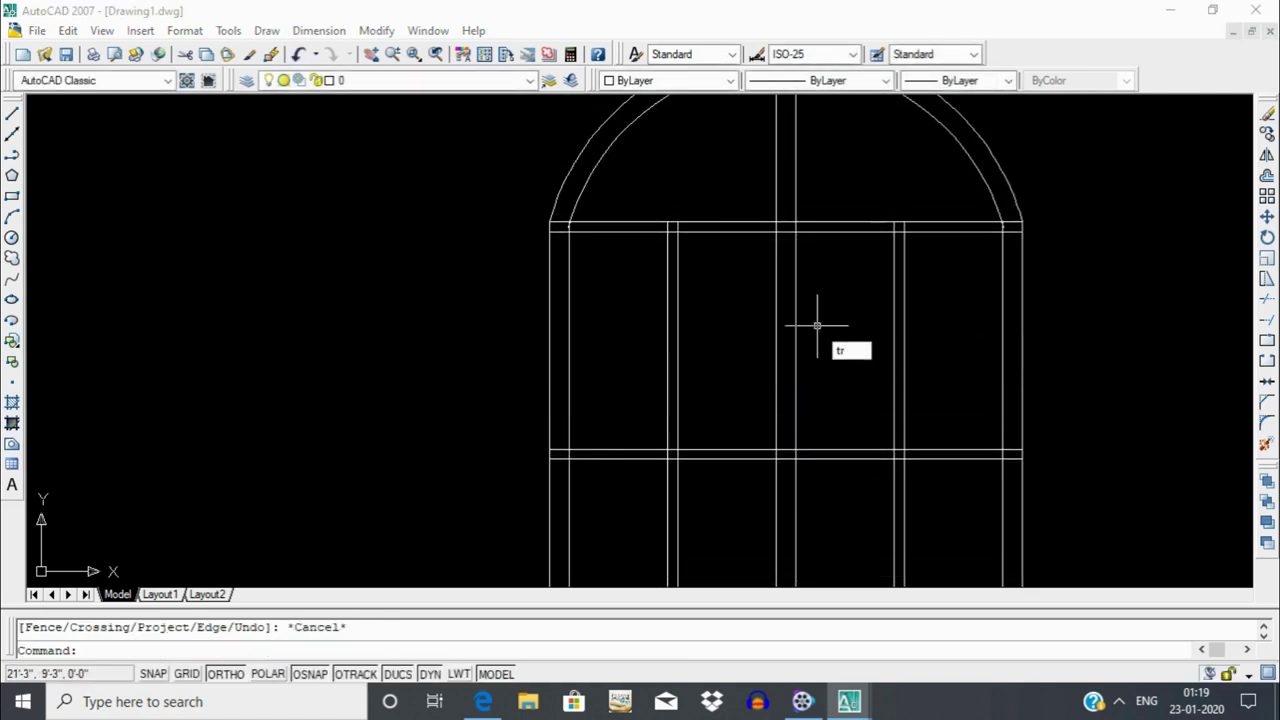
key("Return")
scroll(635, 450, "up", 6)
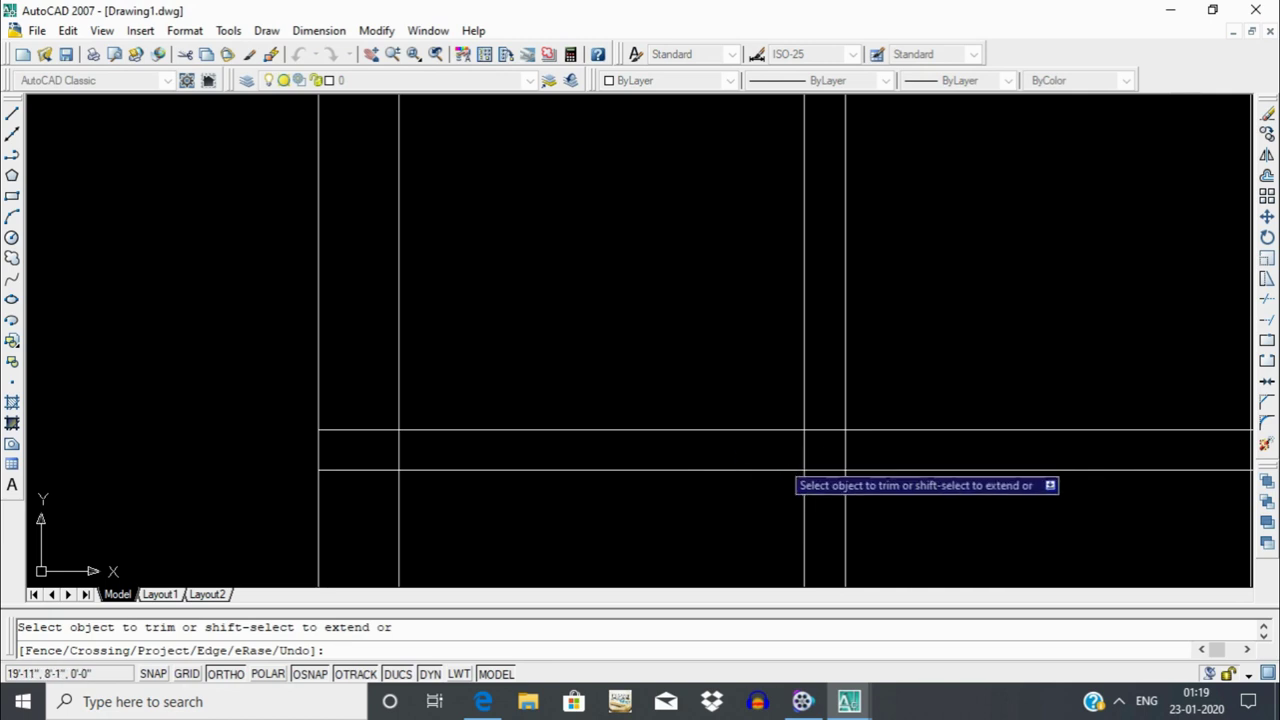
left_click(779, 461)
left_click(876, 443)
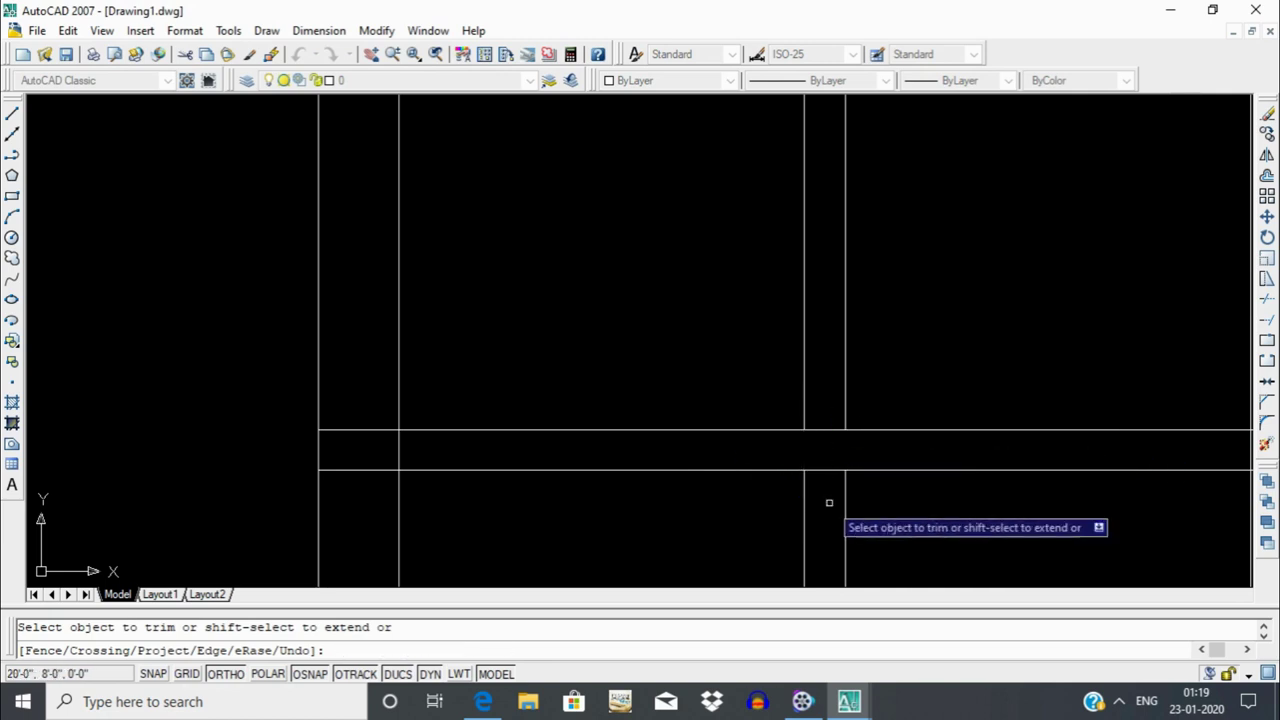
left_click(837, 409)
left_click(840, 480)
scroll(778, 360, "down", 2)
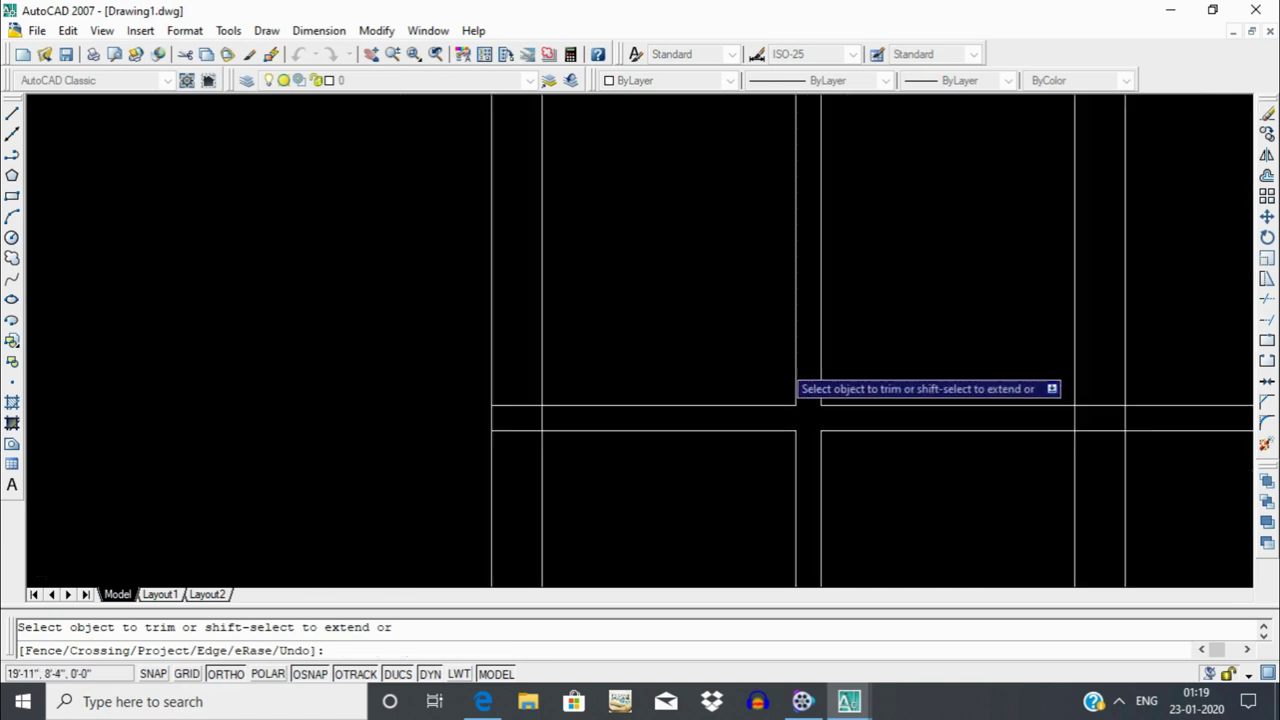
scroll(1034, 394, "down", 3)
scroll(1065, 382, "up", 2)
scroll(1031, 404, "up", 2)
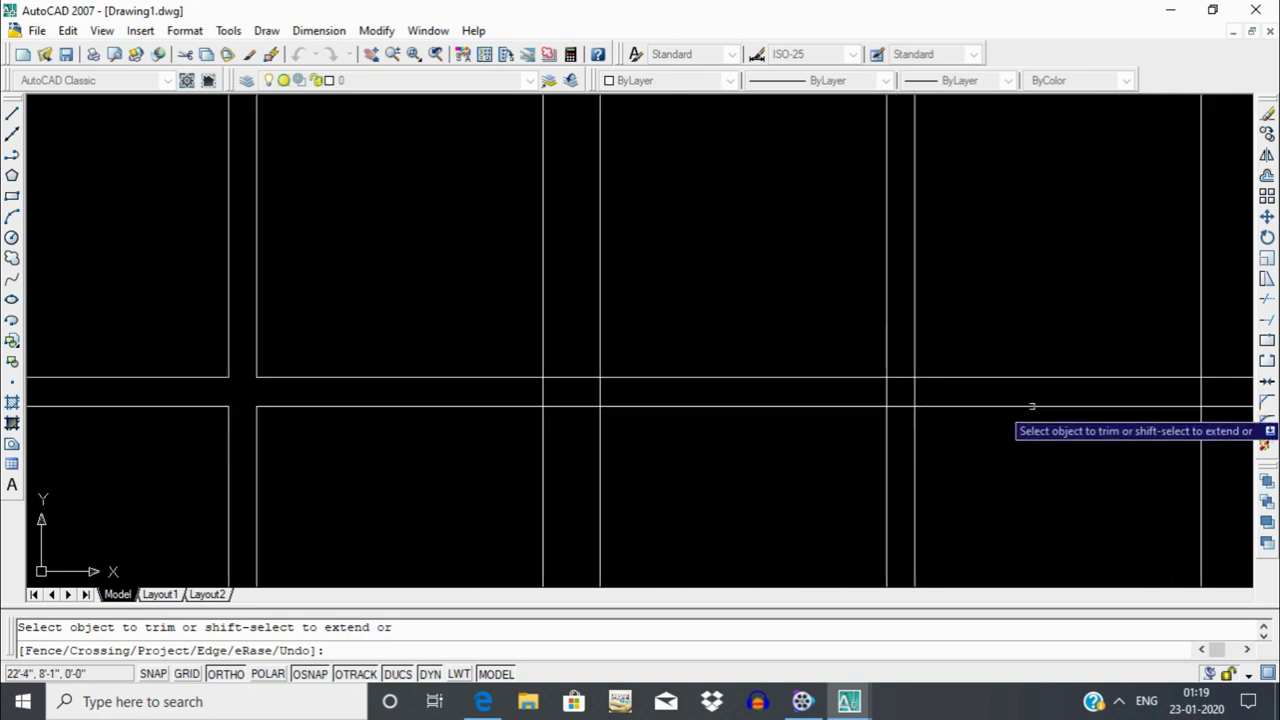
left_click(922, 372)
left_click(884, 414)
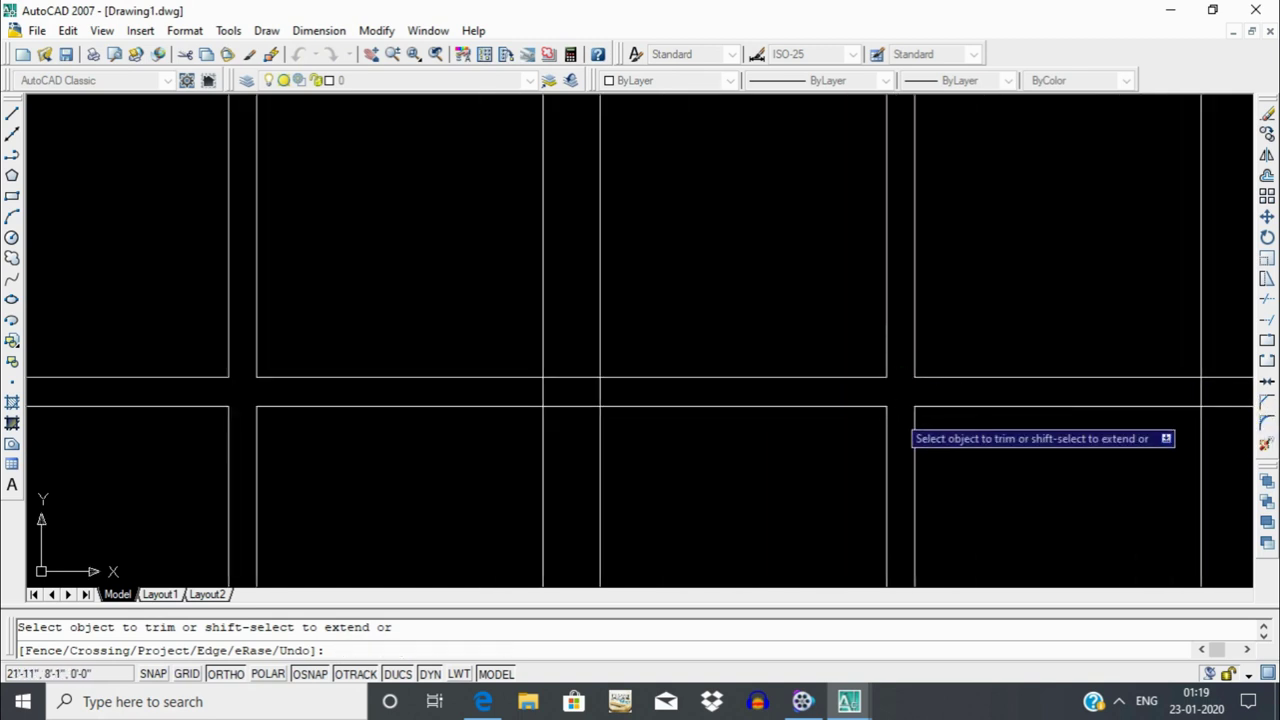
scroll(905, 410, "down", 3)
scroll(900, 465, "up", 1)
scroll(885, 430, "up", 1)
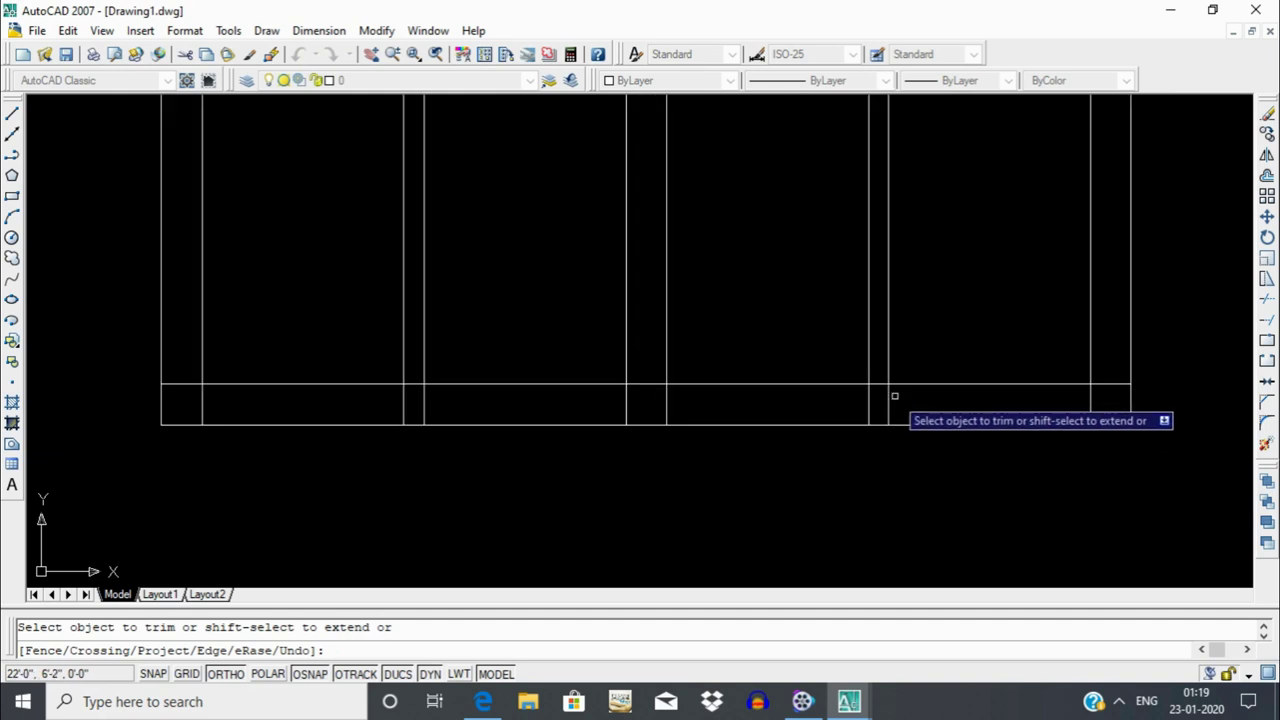
Trim the bottom rail segments, the bottom-right overlaps and the rails between the central mullions.
left_click(893, 396)
left_click(868, 380)
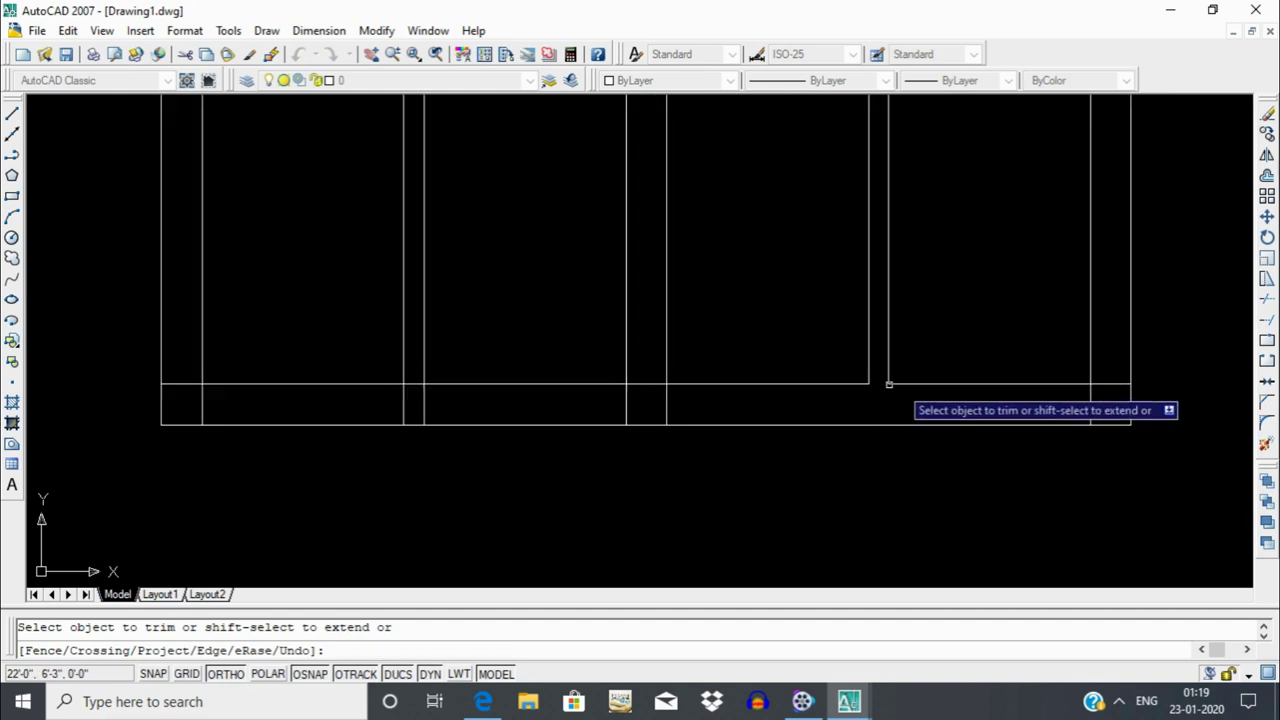
scroll(849, 397, "down", 3)
scroll(748, 384, "up", 4)
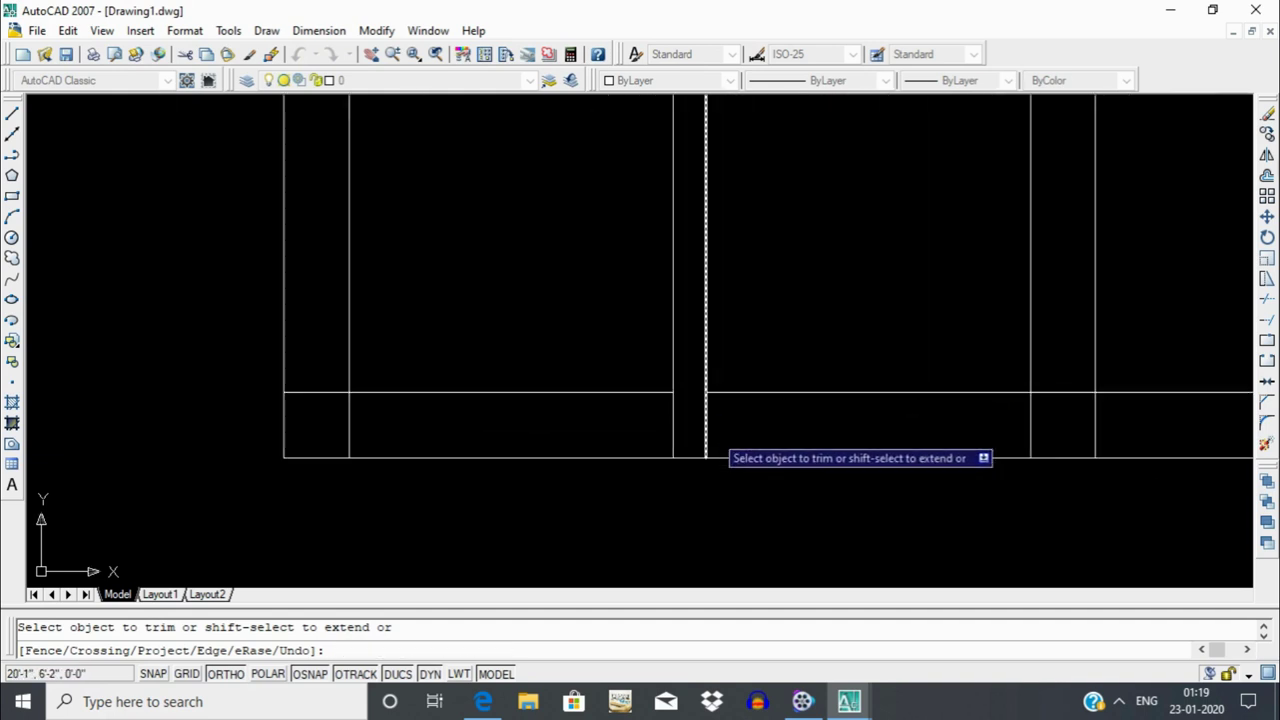
left_click(1029, 437)
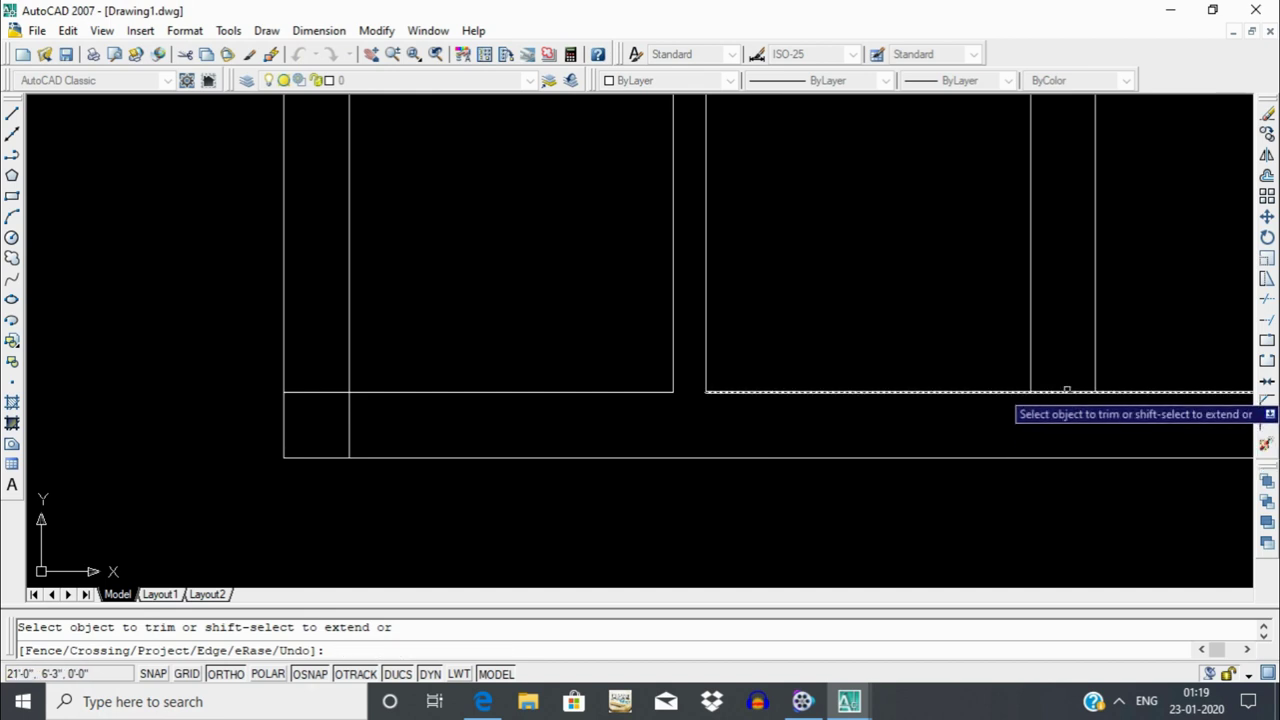
left_click(1066, 390)
scroll(1064, 410, "down", 5)
scroll(946, 380, "up", 2)
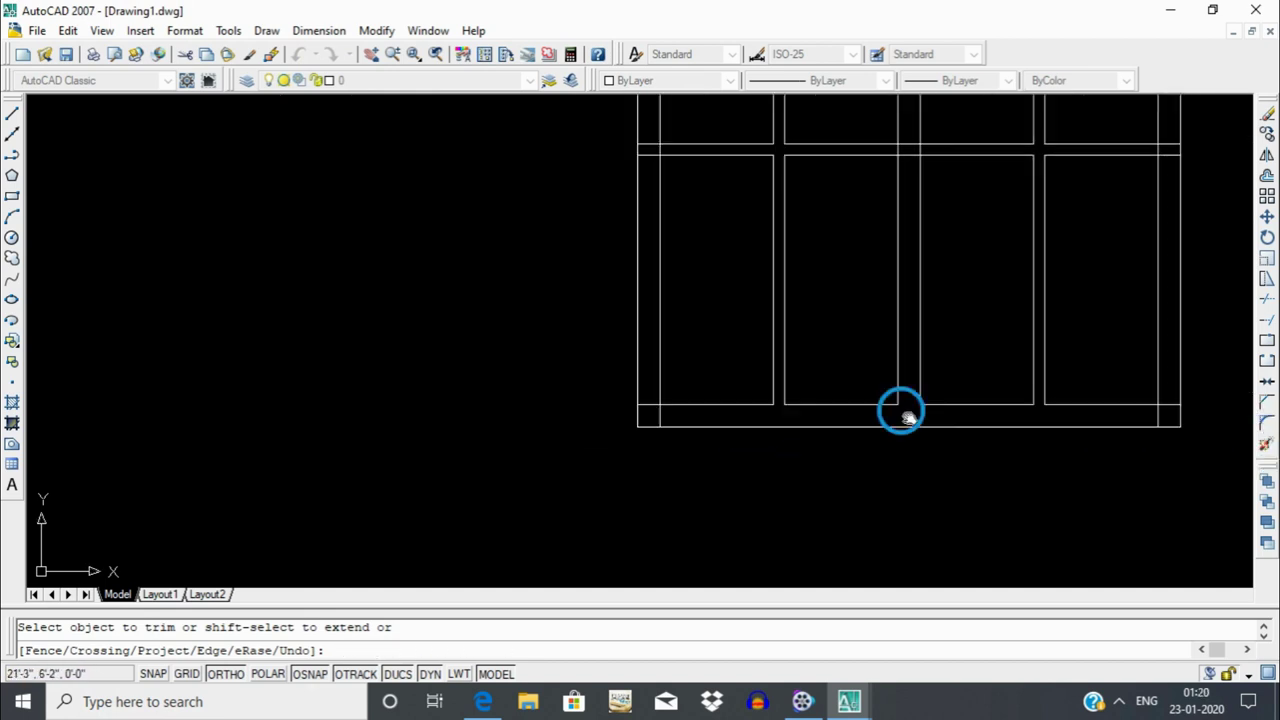
middle_click_drag(903, 411, 770, 356)
scroll(770, 356, "down", 3)
scroll(789, 274, "up", 4)
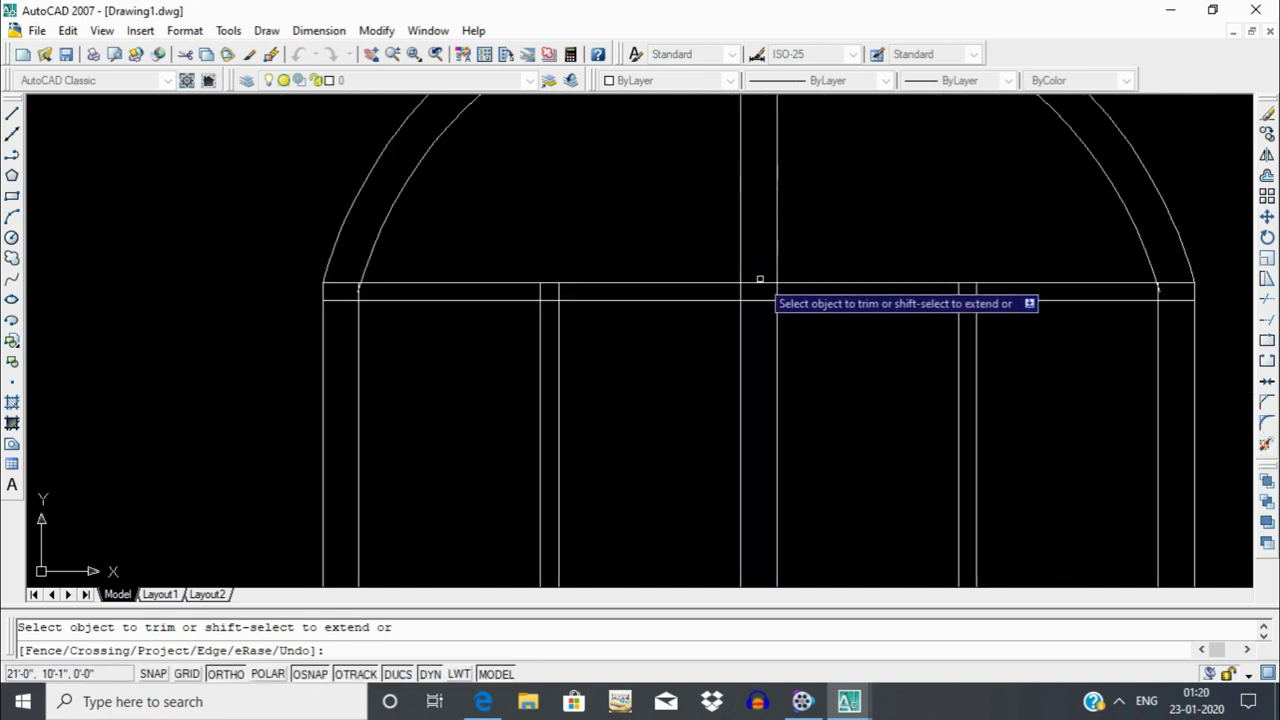
scroll(777, 289, "down", 4)
scroll(785, 310, "up", 2)
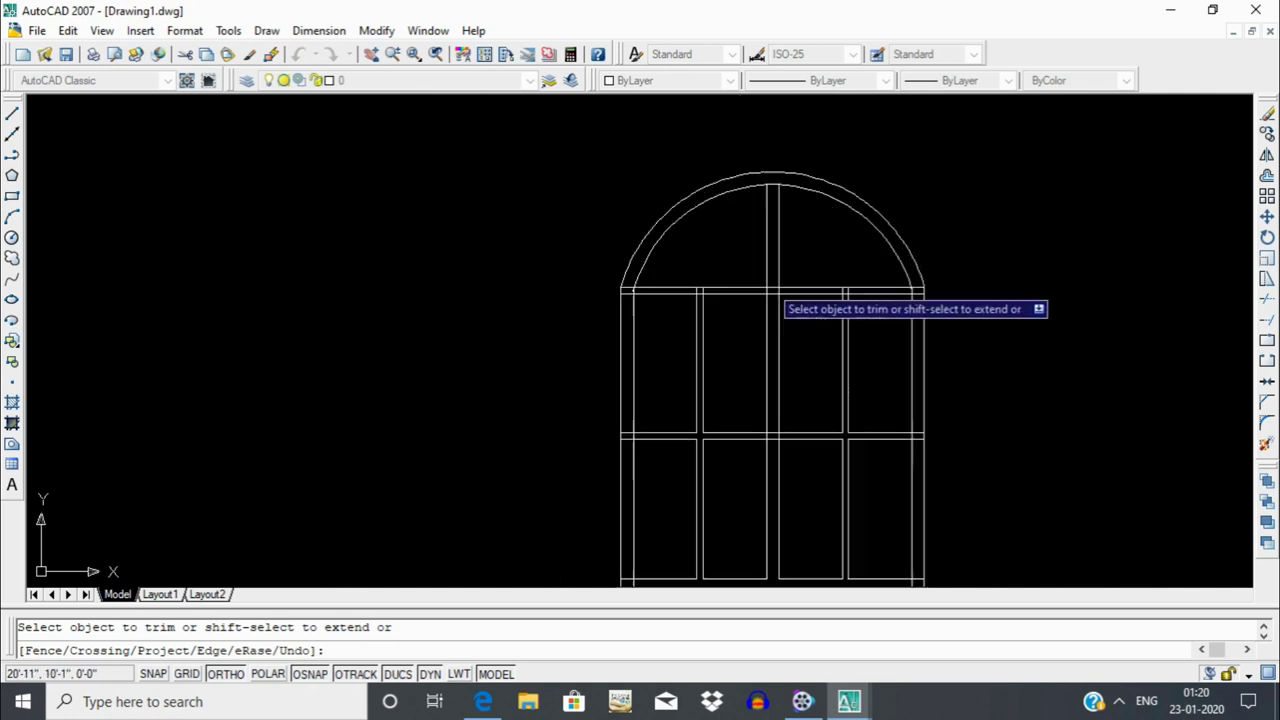
scroll(785, 302, "up", 2)
left_click(774, 285)
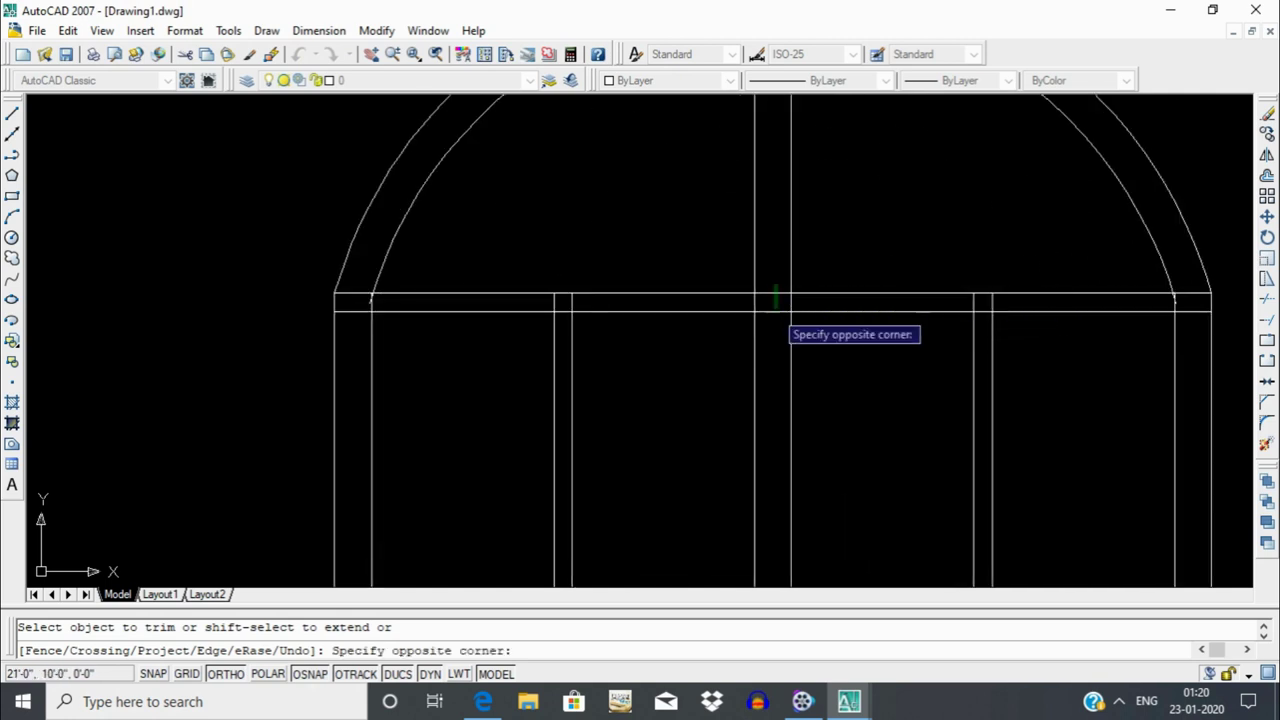
left_click(774, 316)
scroll(785, 328, "down", 5)
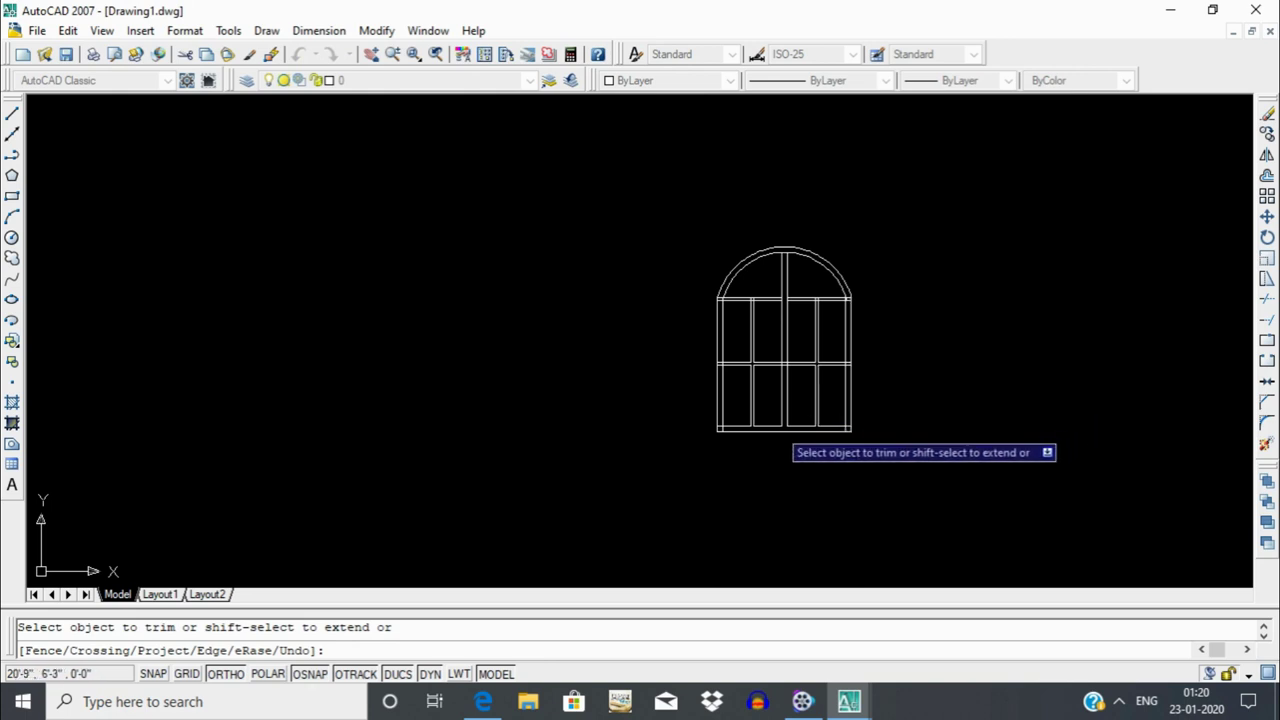
scroll(775, 430, "up", 4)
Trim the horizontal line ends crossing the right jamb and at the right corner near the arch.
middle_click_drag(955, 402, 837, 428)
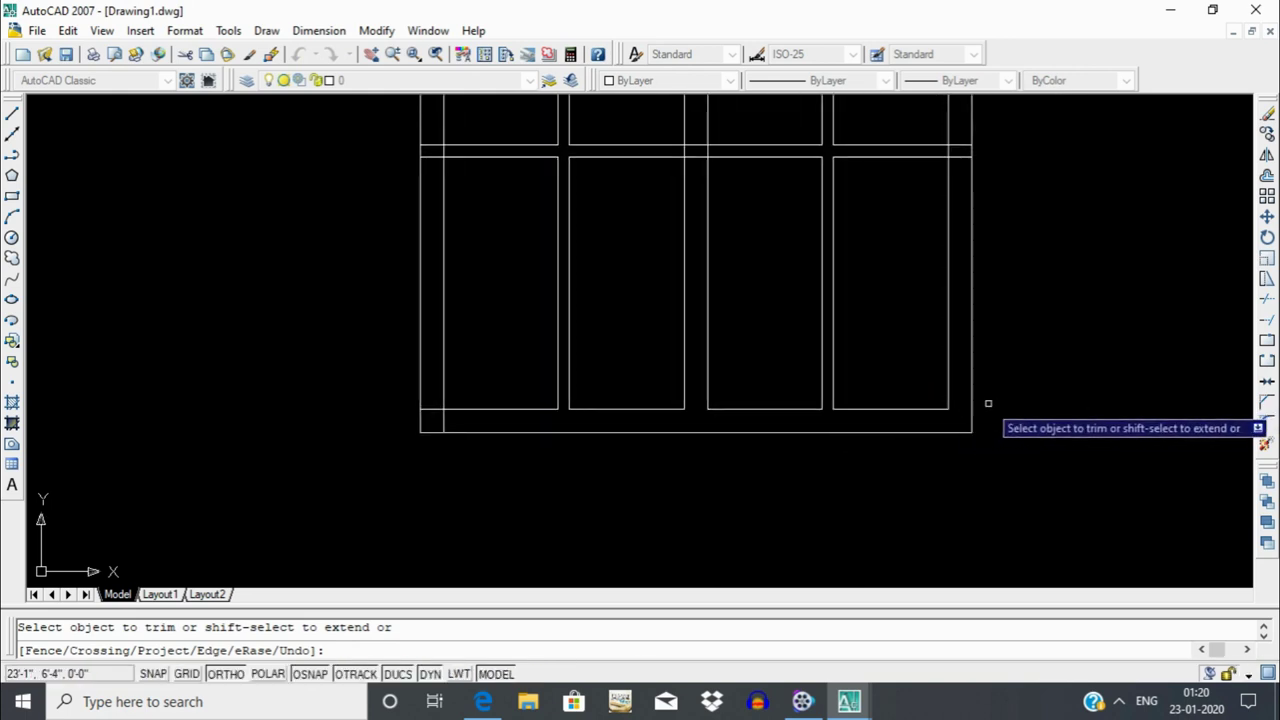
scroll(986, 403, "down", 3)
scroll(970, 276, "up", 8)
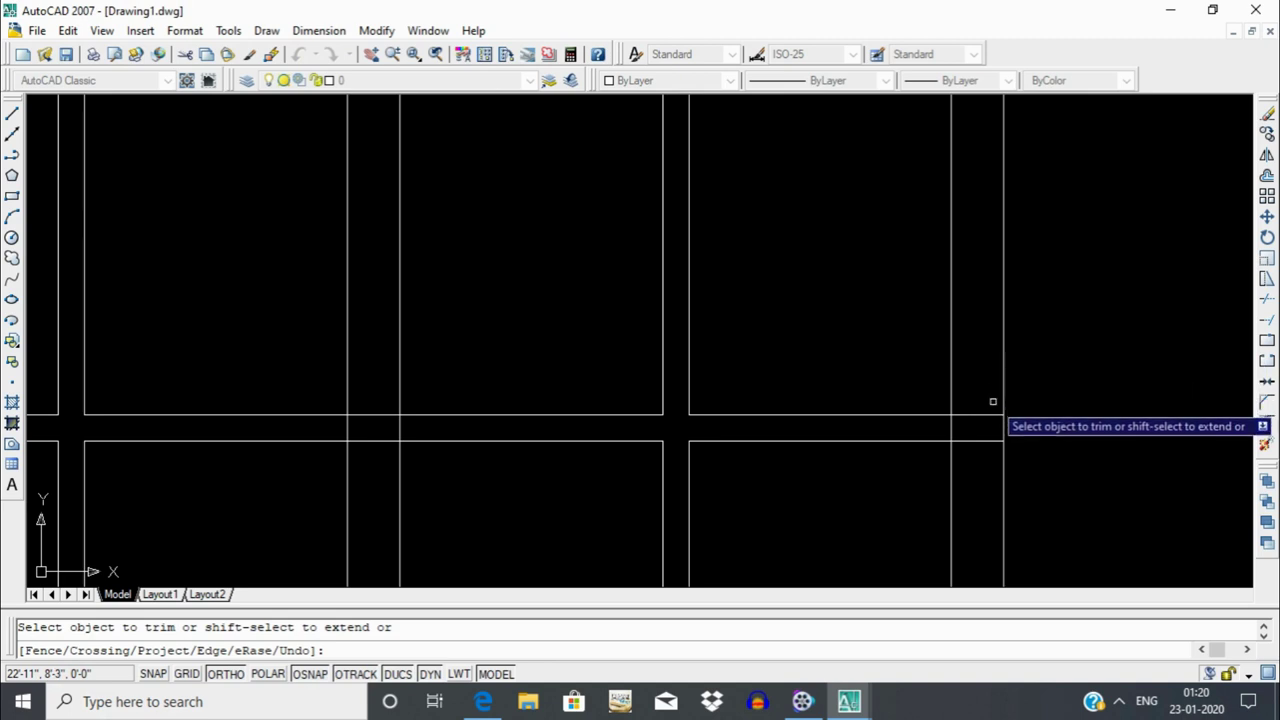
scroll(972, 290, "down", 4)
scroll(955, 180, "up", 4)
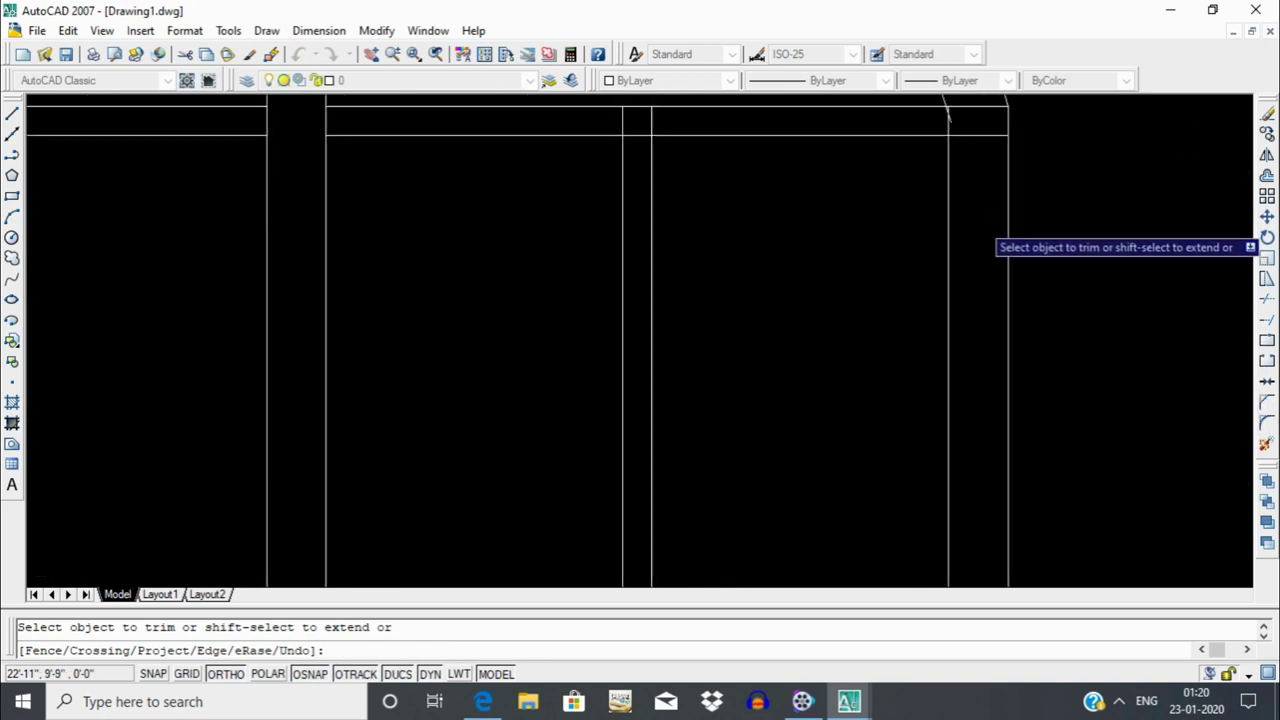
scroll(948, 118, "down", 3)
scroll(963, 243, "up", 2)
left_click(955, 240)
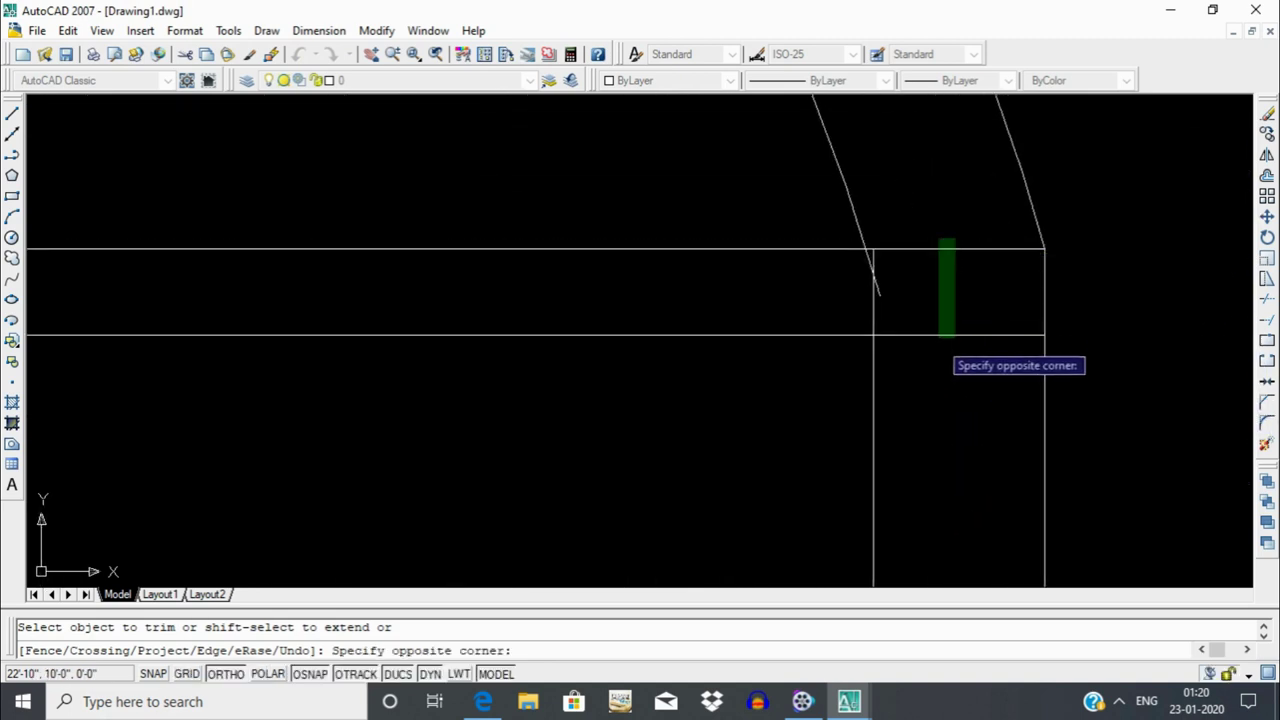
left_click(940, 336)
scroll(872, 265, "up", 3)
left_click(886, 237)
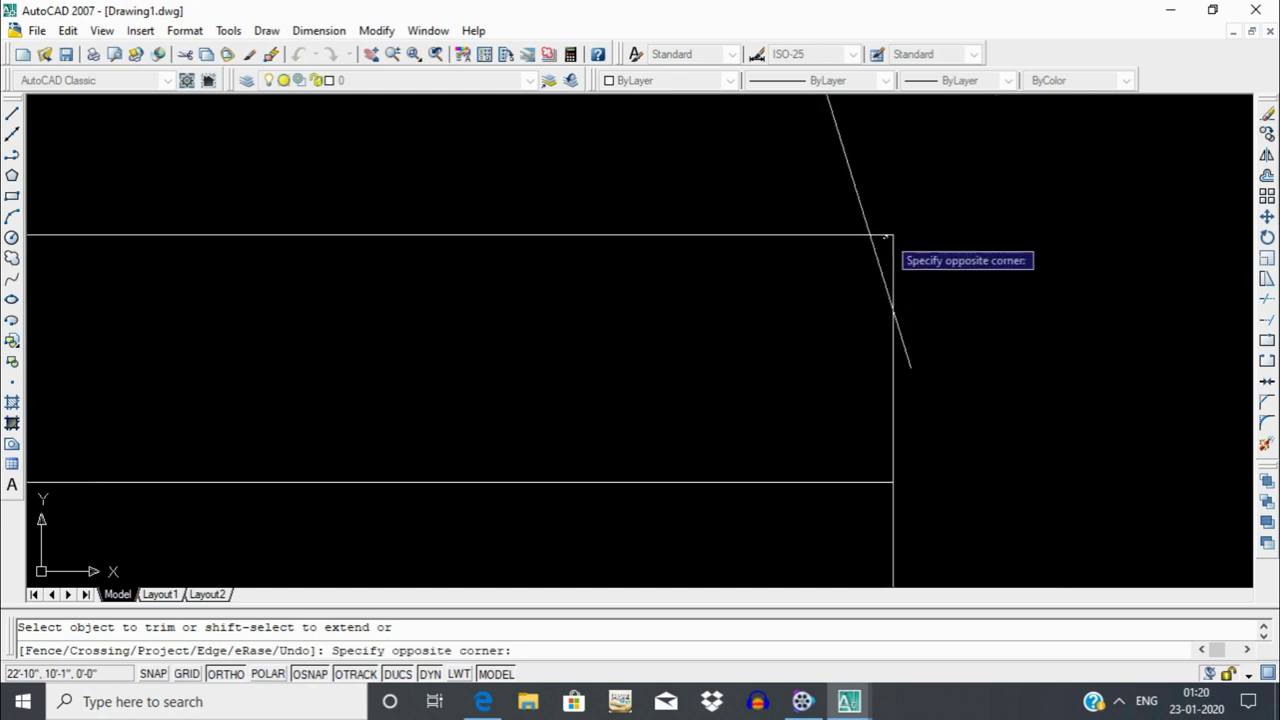
left_click(884, 232)
Cut the rail end extending past the left arch line.
scroll(935, 272, "down", 2)
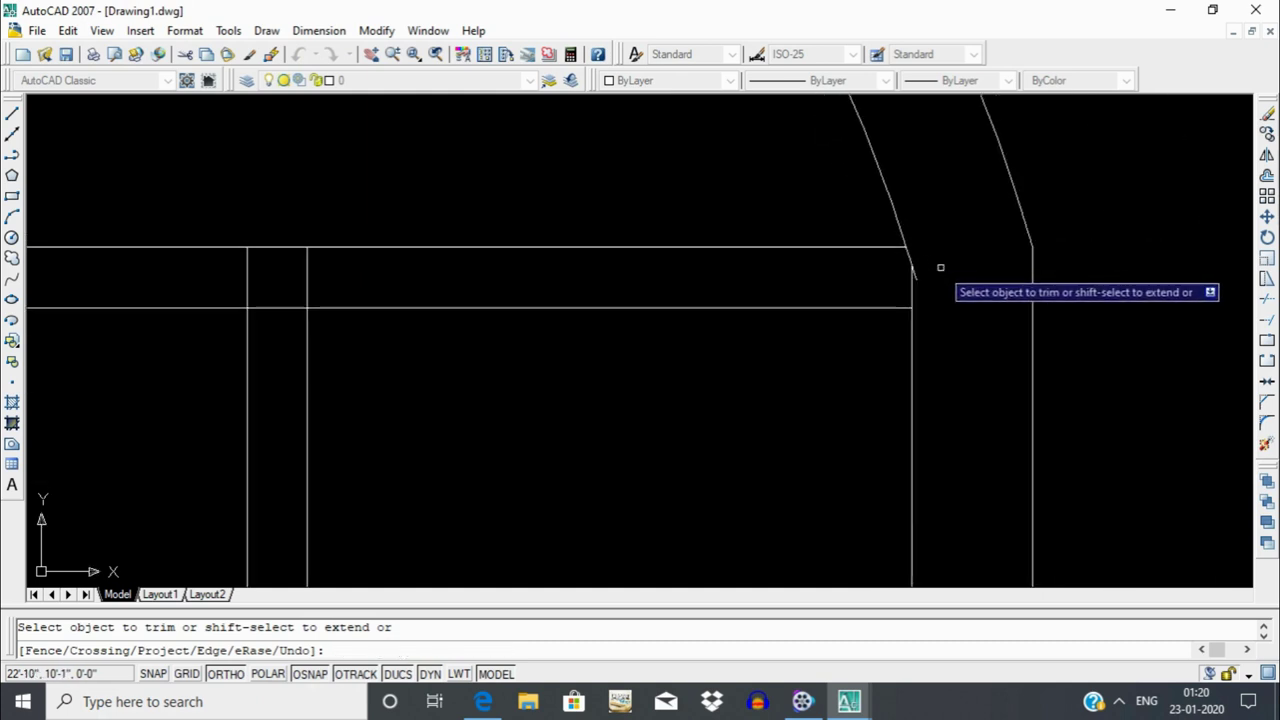
scroll(940, 267, "down", 1)
scroll(931, 271, "up", 2)
scroll(910, 285, "down", 1)
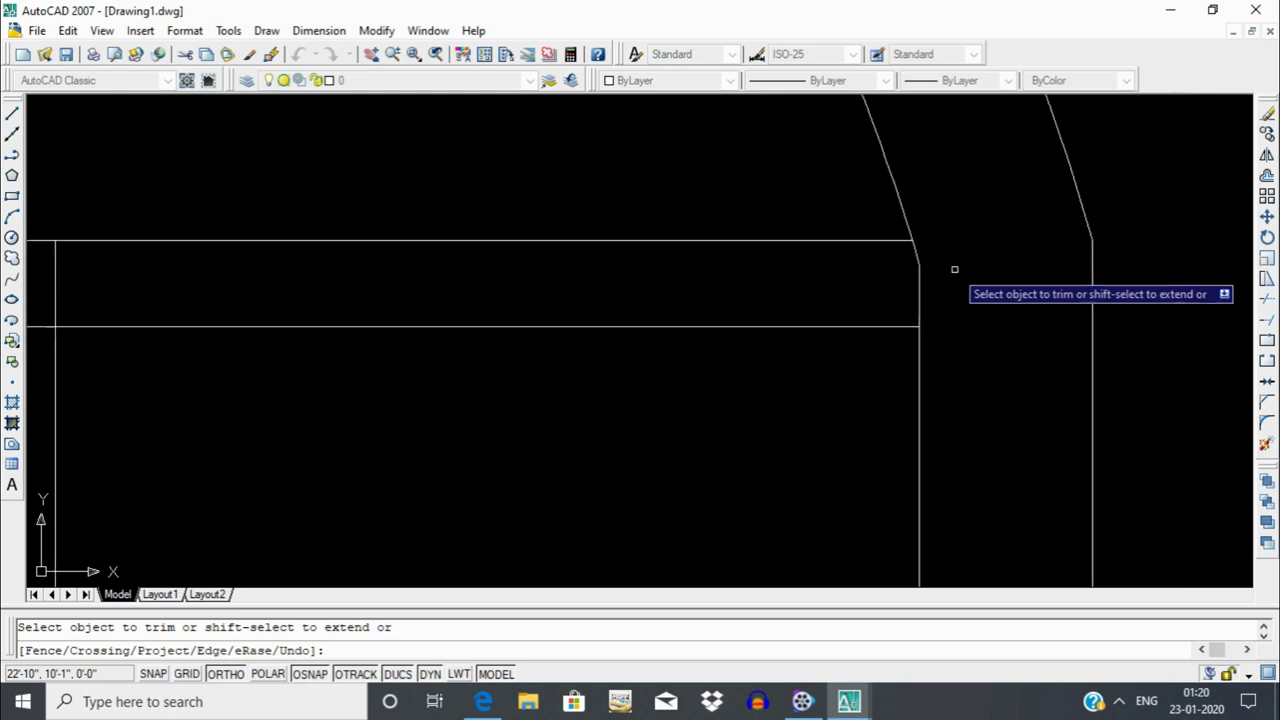
scroll(1023, 280, "down", 1)
scroll(1030, 274, "down", 1)
scroll(442, 270, "up", 2)
scroll(273, 247, "up", 1)
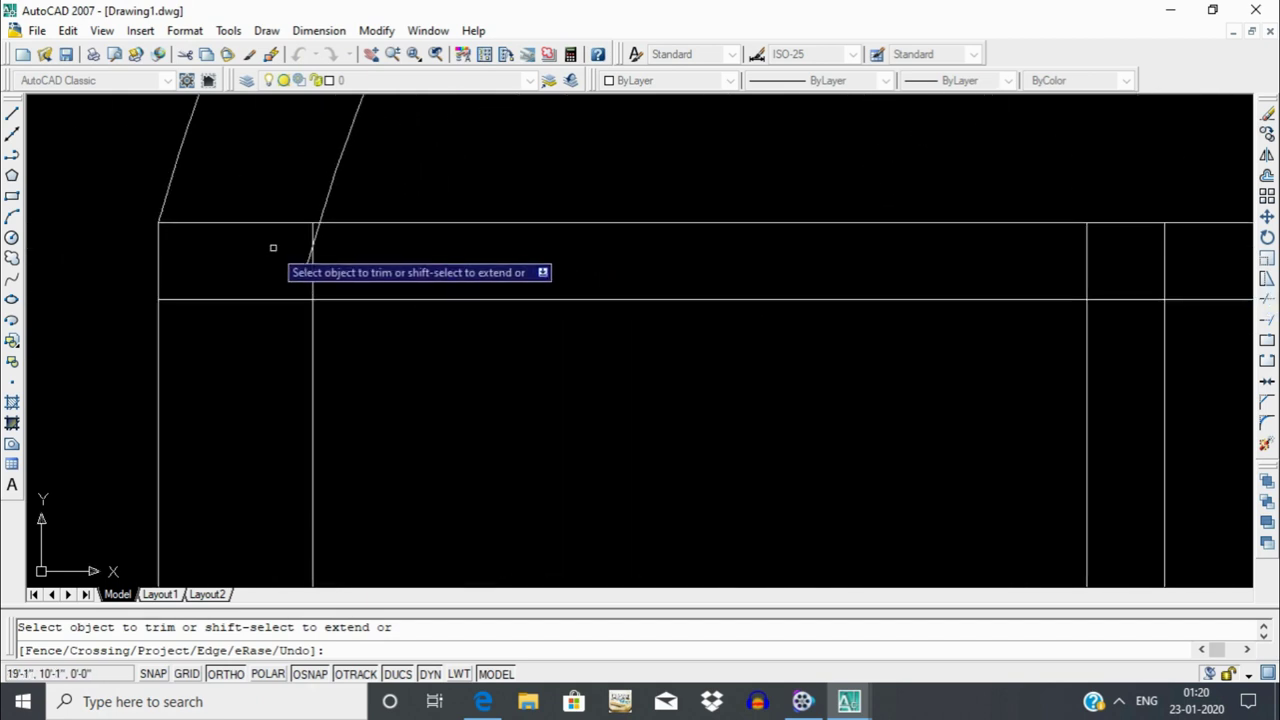
middle_click_drag(273, 247, 643, 323)
scroll(643, 323, "up", 3)
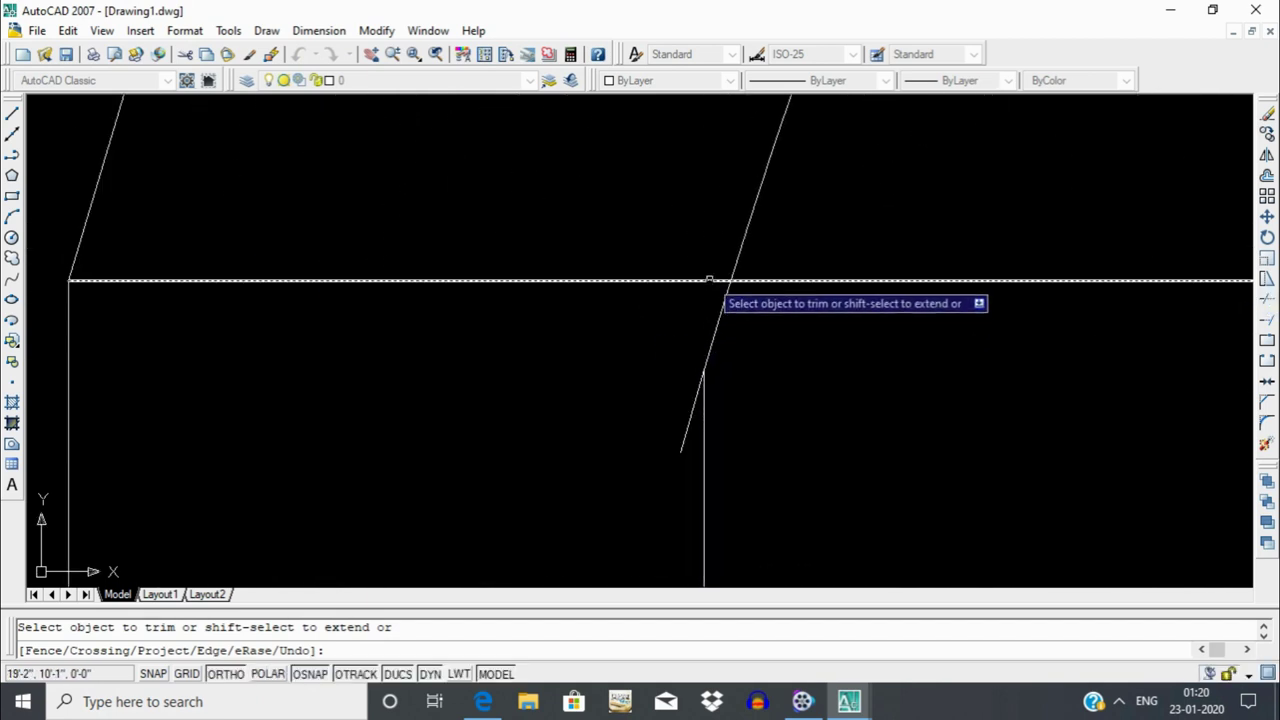
left_click(709, 280)
Trim the overlap along the left jamb and remove the two leftover stubs at the bottom rail.
scroll(712, 285, "down", 1)
scroll(711, 320, "down", 2)
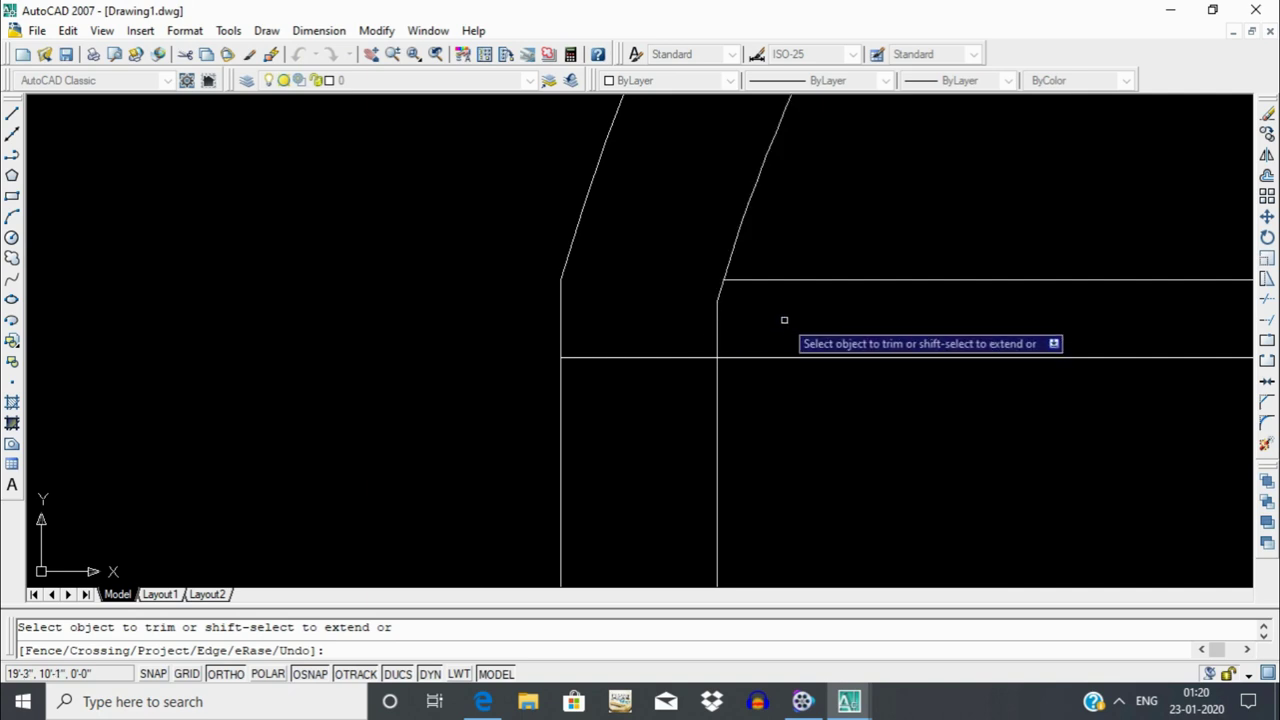
scroll(784, 319, "down", 2)
scroll(986, 375, "down", 2)
scroll(749, 337, "down", 1)
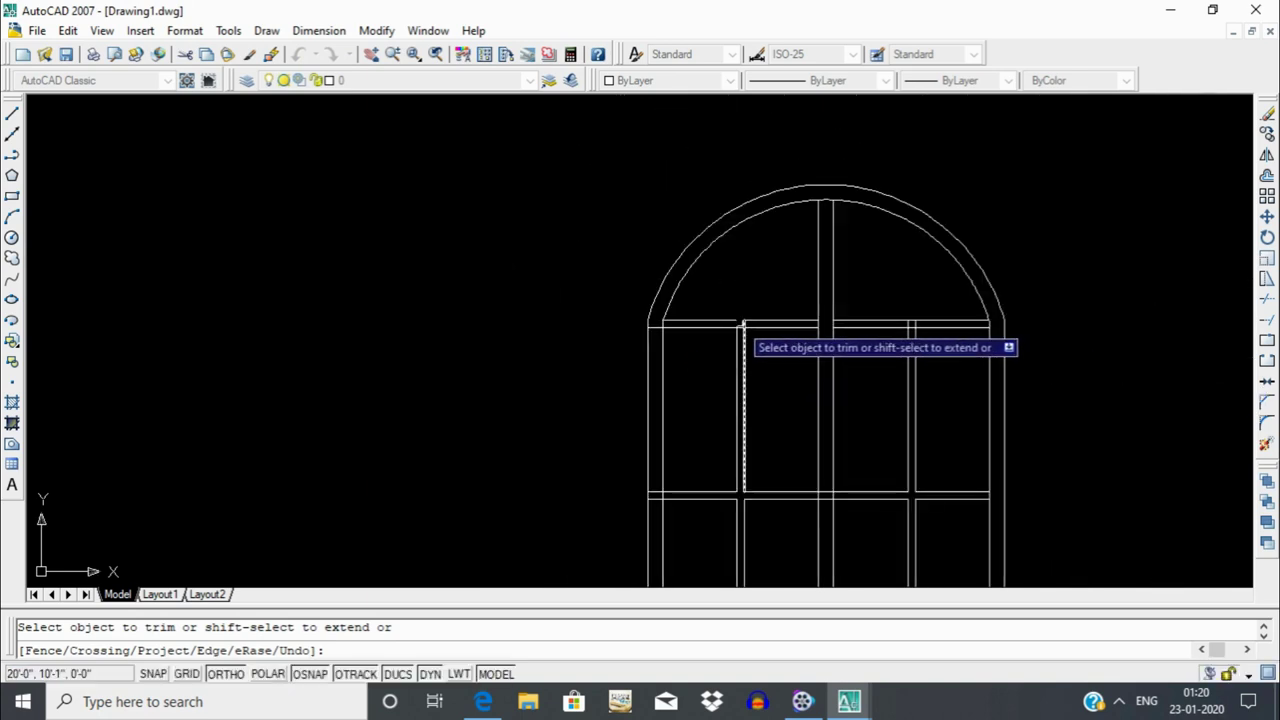
scroll(748, 324, "up", 4)
scroll(740, 330, "down", 5)
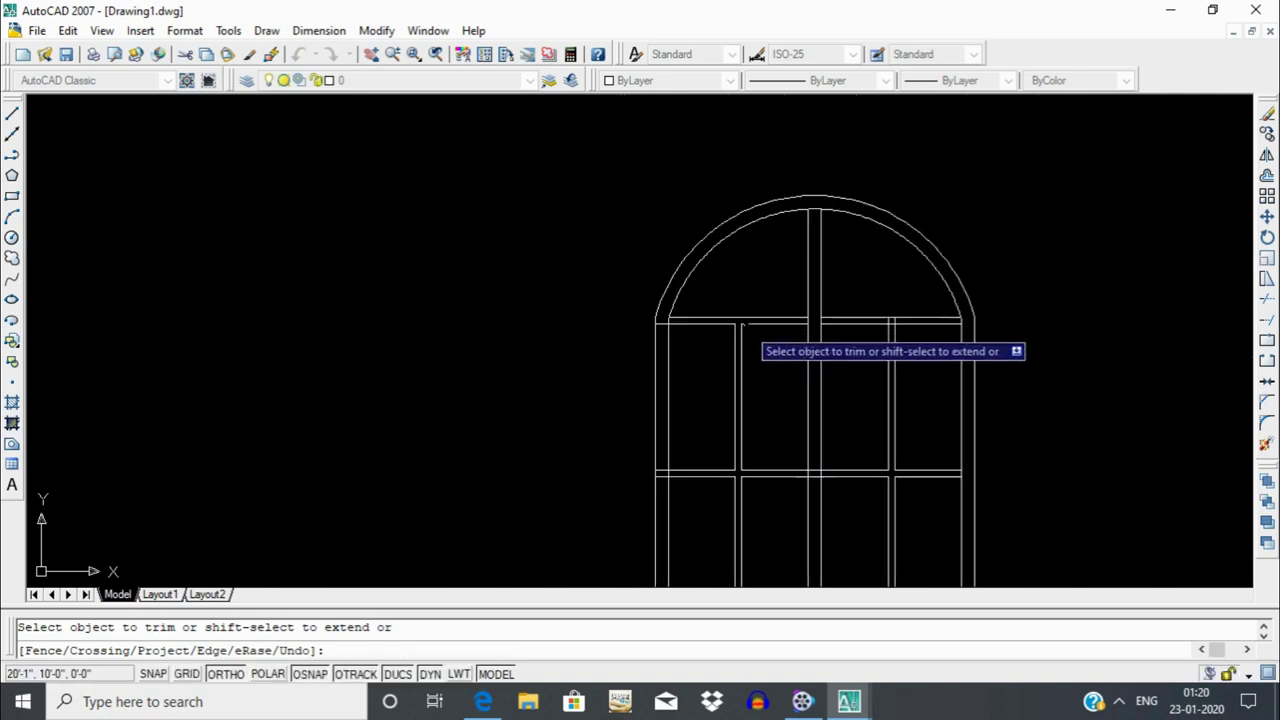
scroll(895, 323, "up", 4)
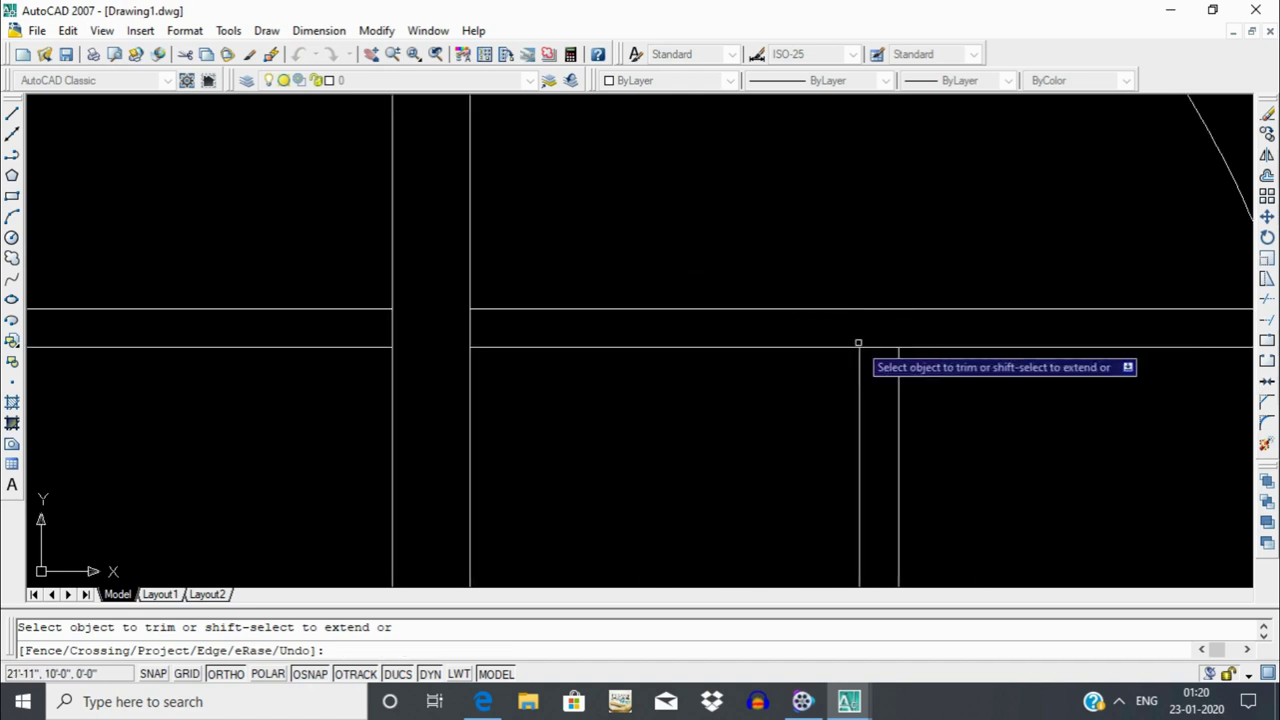
scroll(890, 345, "down", 4)
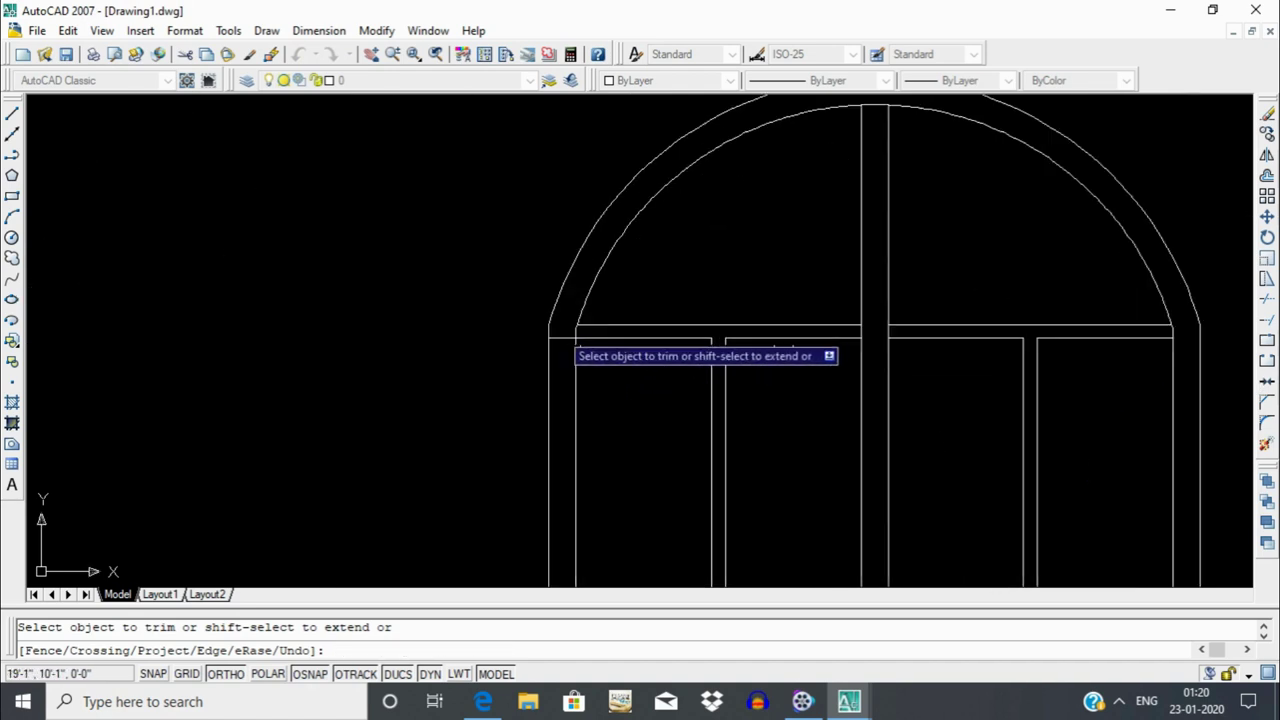
scroll(560, 335, "up", 3)
scroll(650, 350, "down", 4)
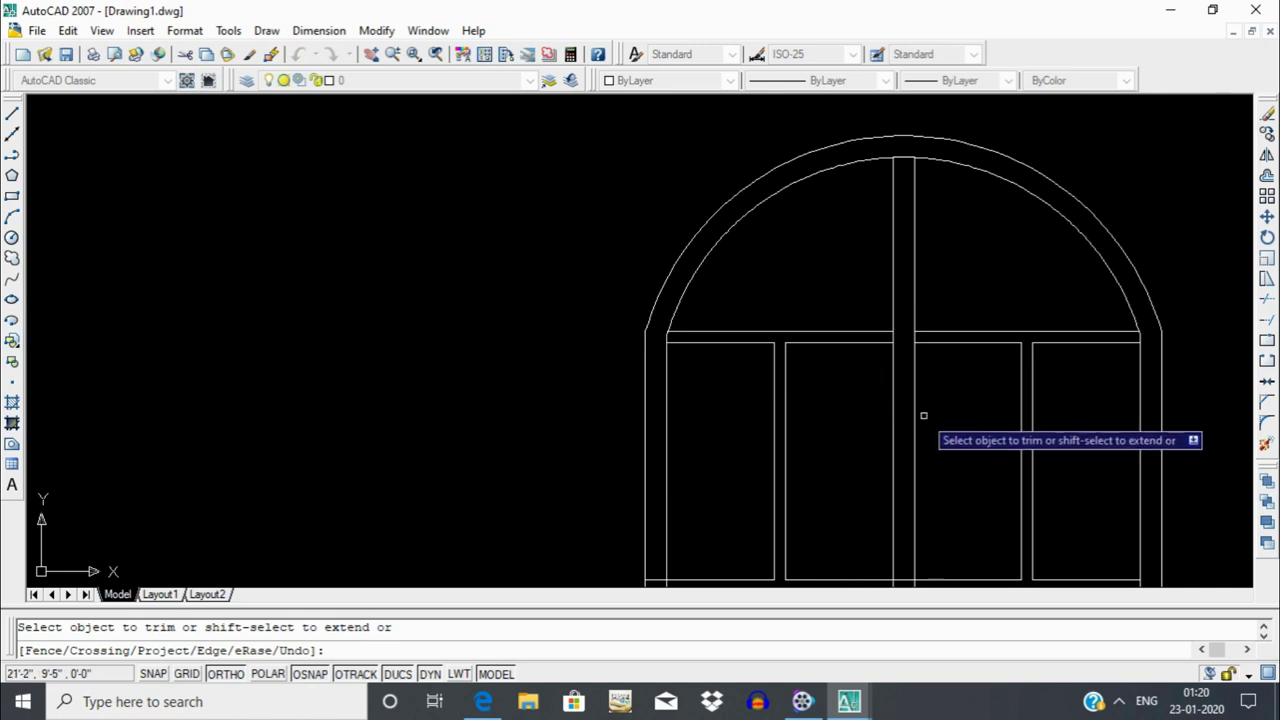
middle_click_drag(923, 415, 720, 265)
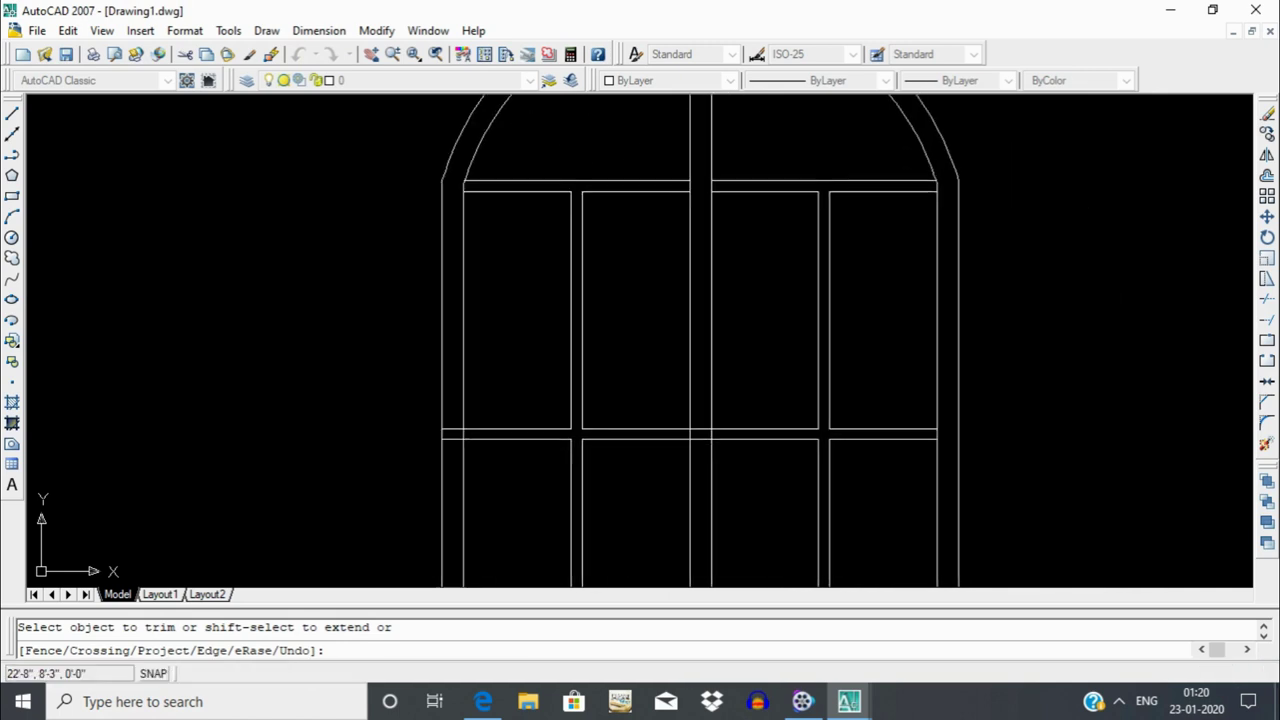
left_click(458, 420)
left_click(563, 397)
scroll(575, 440, "down", 3)
scroll(767, 451, "up", 5)
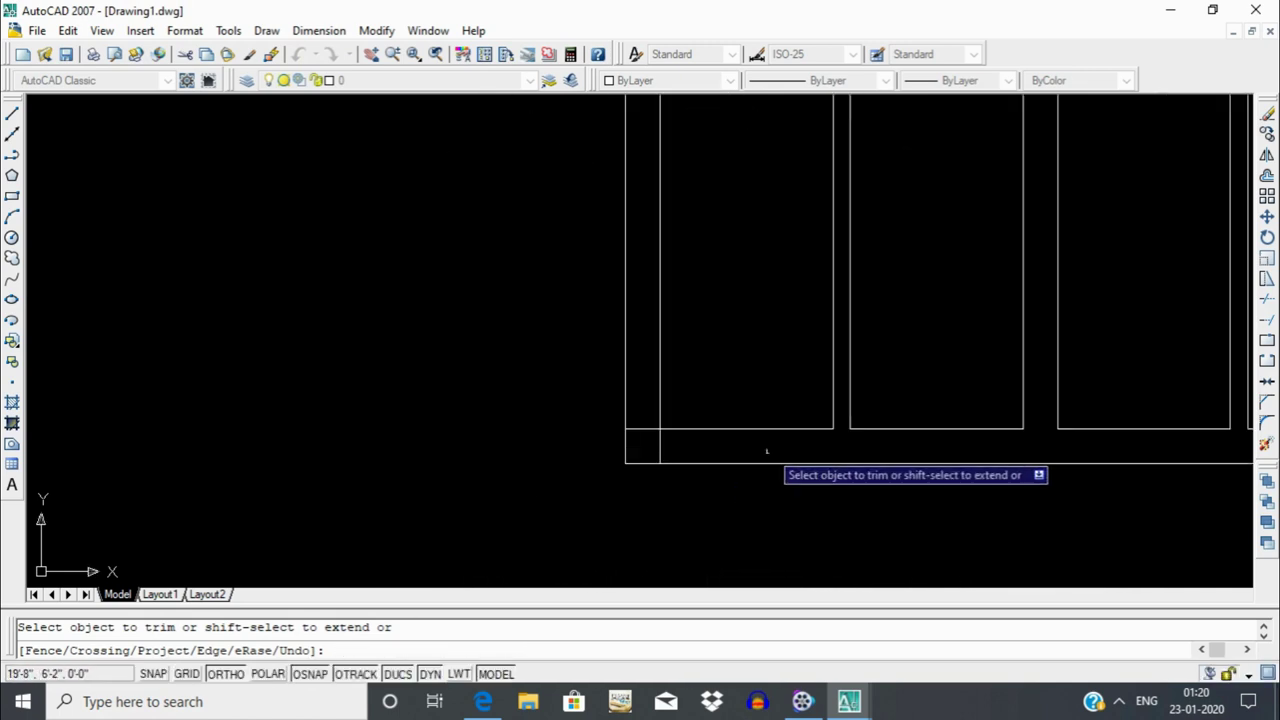
left_click(647, 437)
left_click(699, 437)
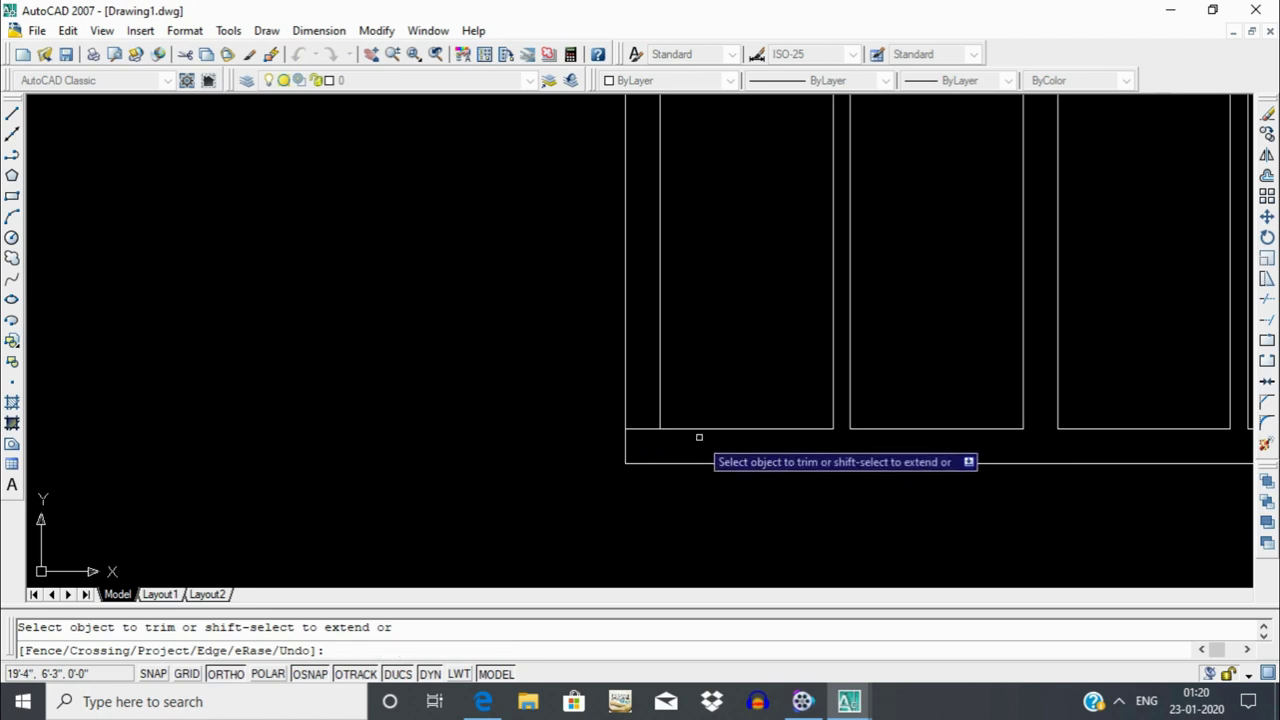
Trim the mullion where it passes through the middle rail, then end the trim.
scroll(700, 437, "down", 5)
middle_click_drag(895, 405, 728, 505)
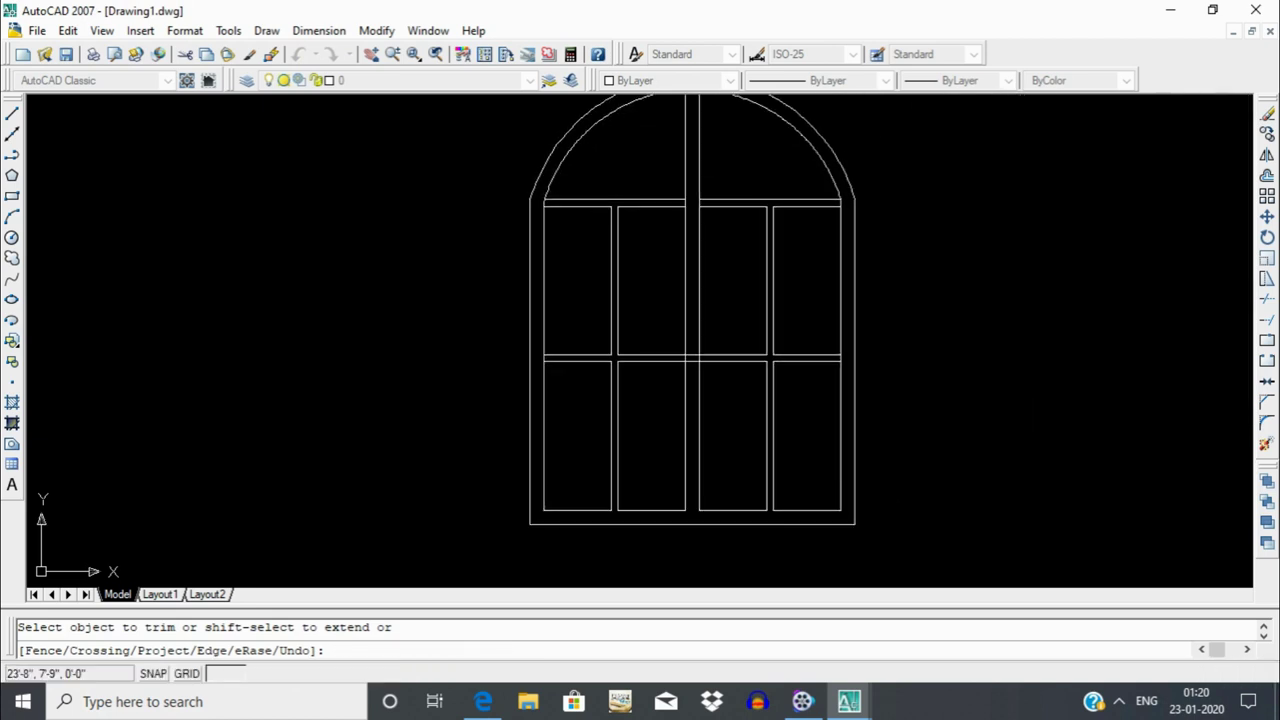
middle_click_drag(803, 260, 791, 311)
scroll(655, 416, "up", 2)
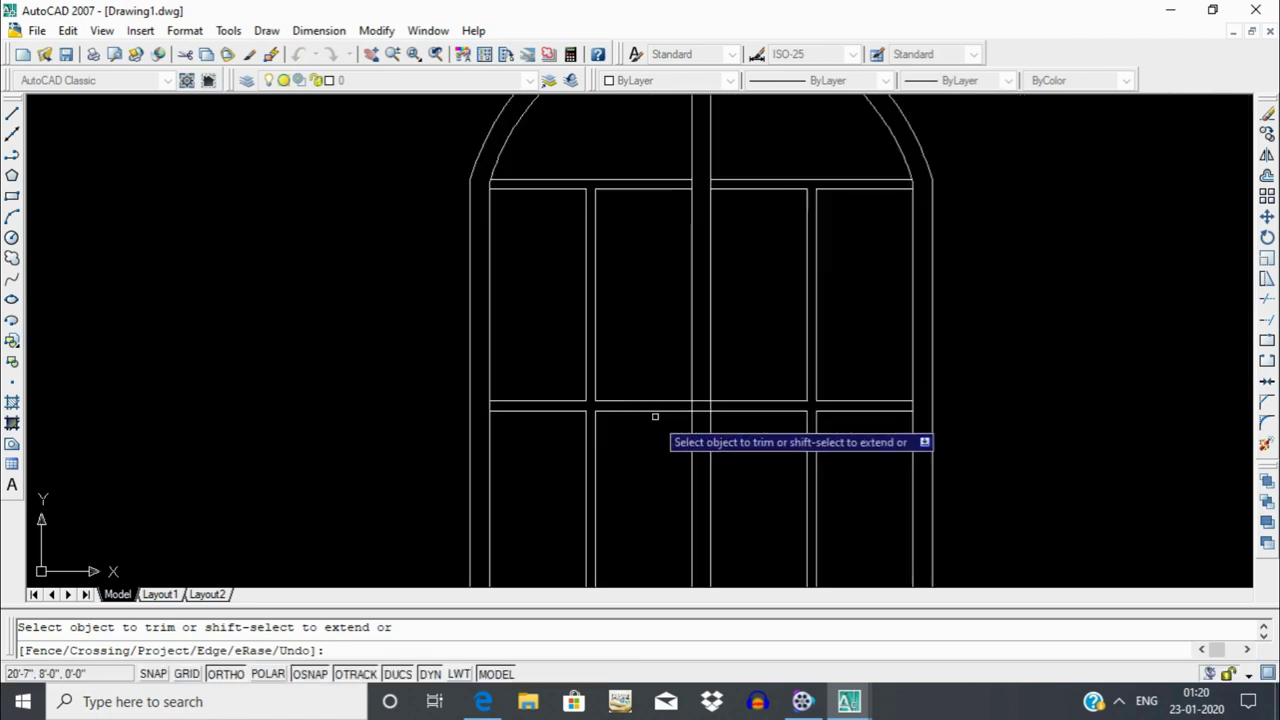
scroll(760, 358, "up", 3)
left_click(793, 371)
left_click(770, 396)
scroll(775, 370, "down", 4)
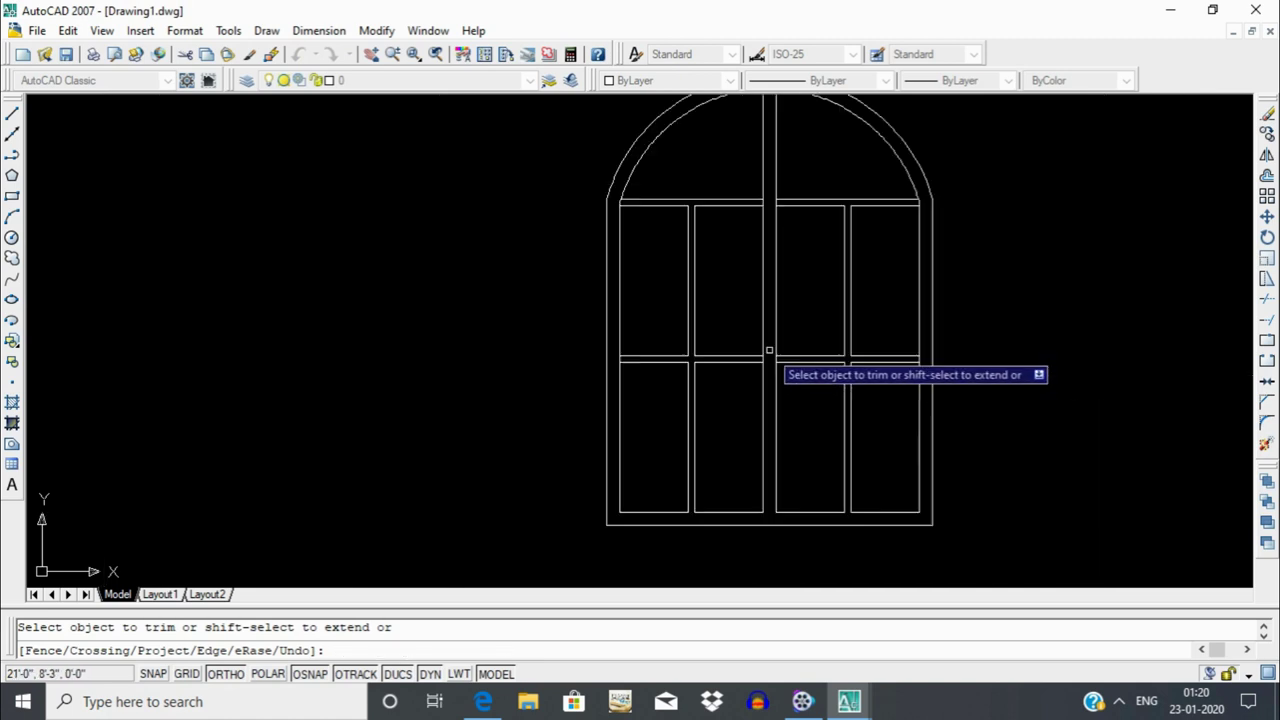
scroll(820, 437, "up", 5)
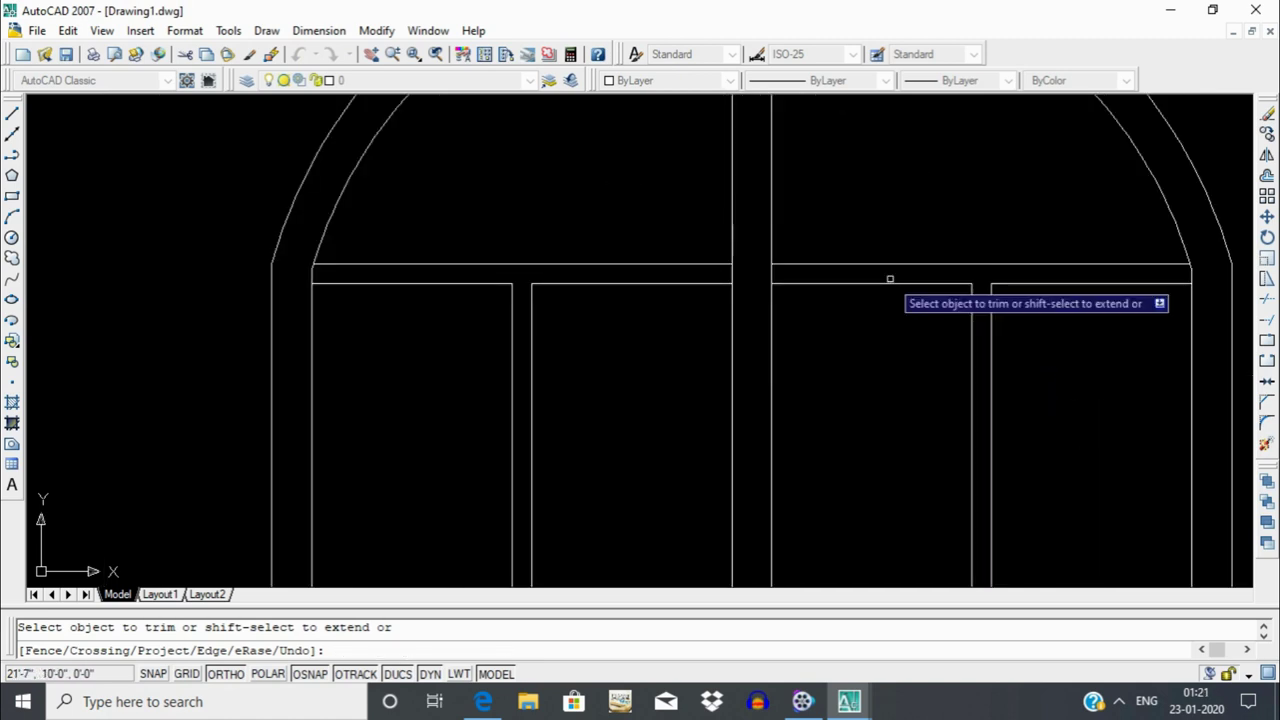
scroll(891, 279, "down", 5)
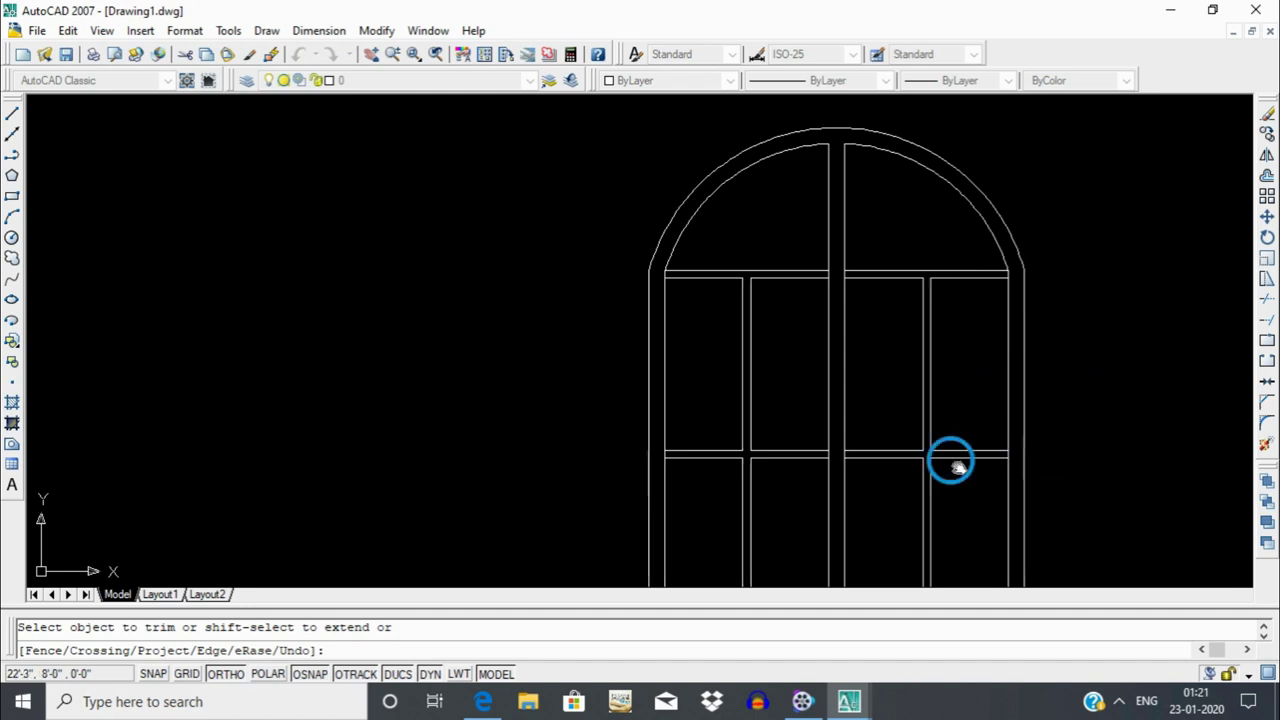
scroll(920, 420, "down", 2)
key("Escape")
Set up a SOLID hatch pattern in dark red Color 18.
type("h")
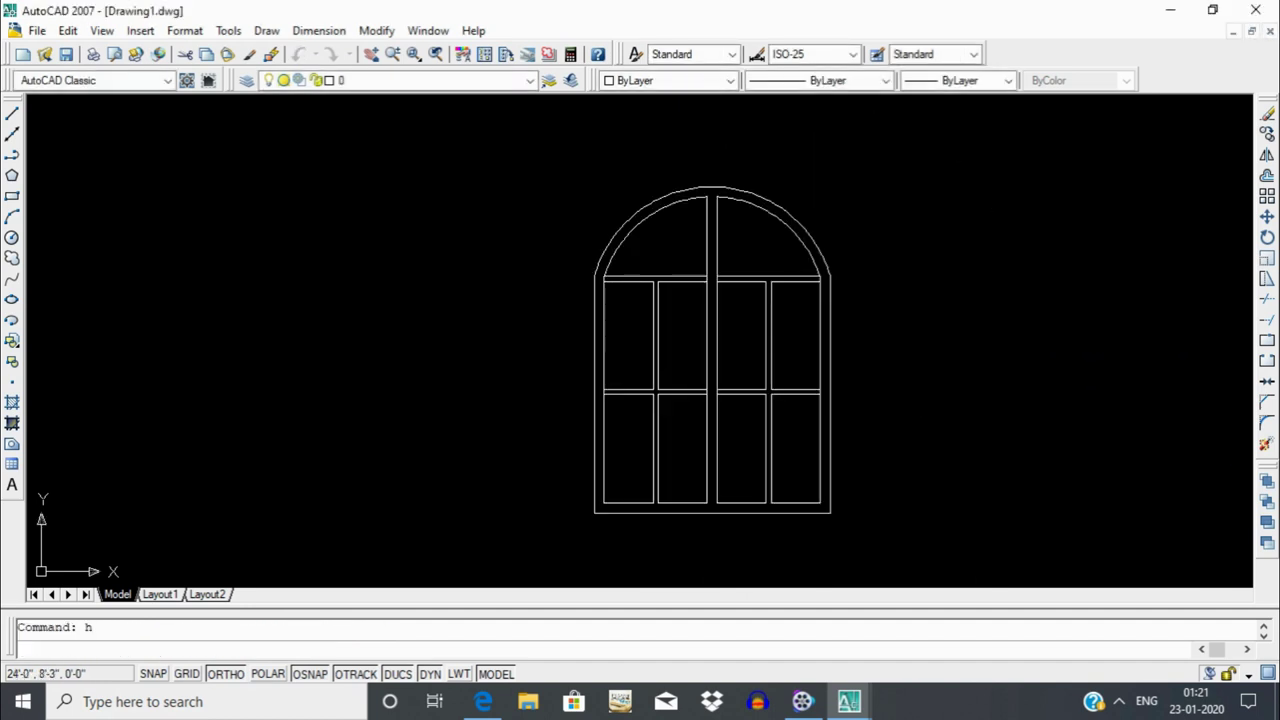
key("Return")
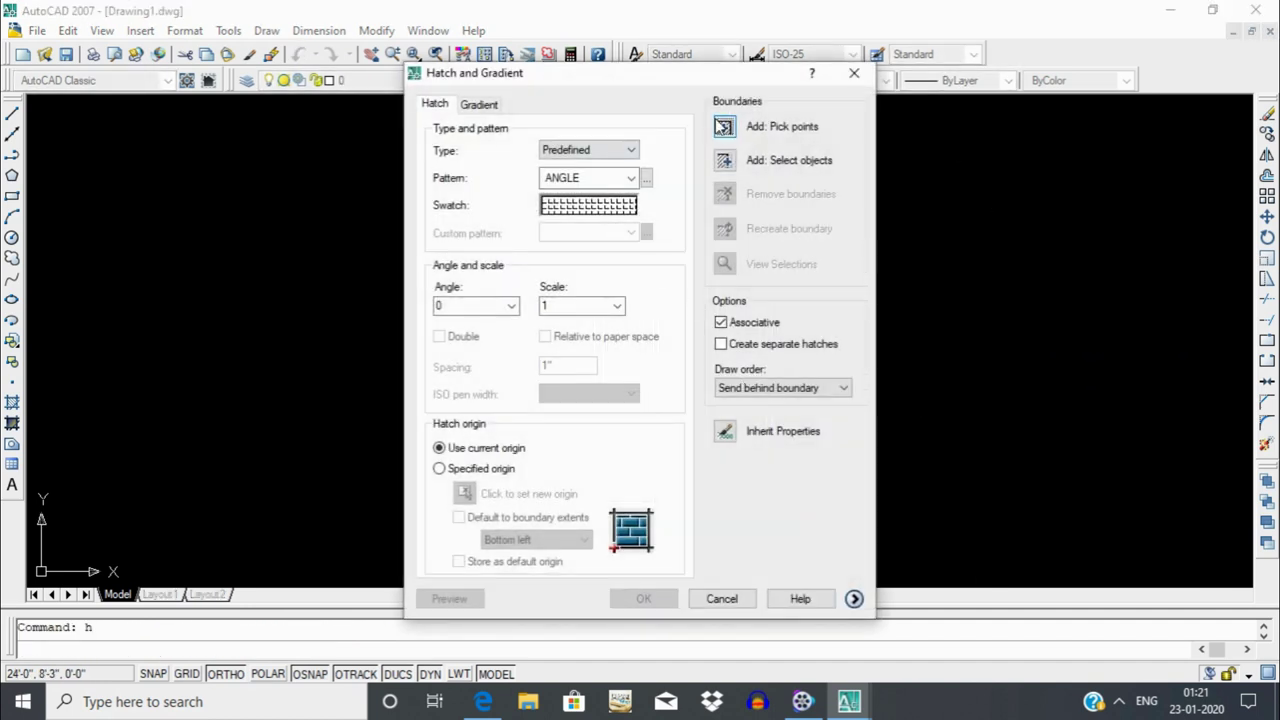
left_click(624, 203)
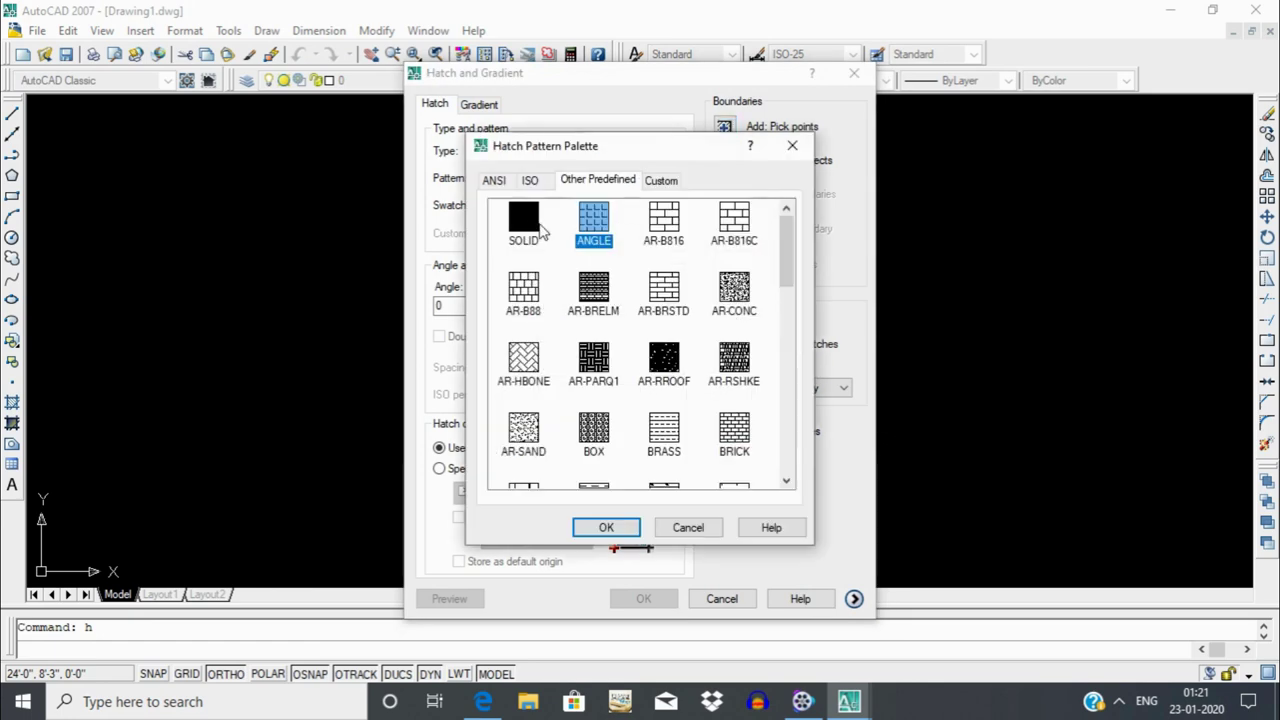
left_click(630, 528)
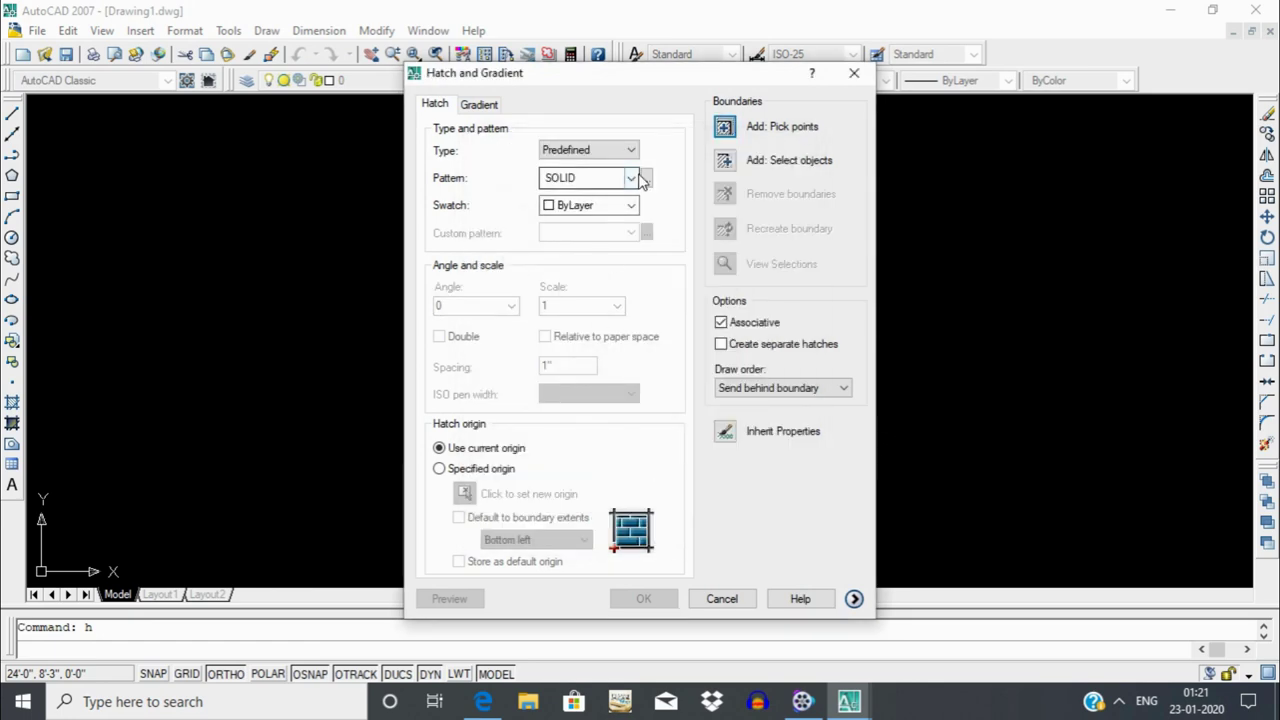
left_click(614, 360)
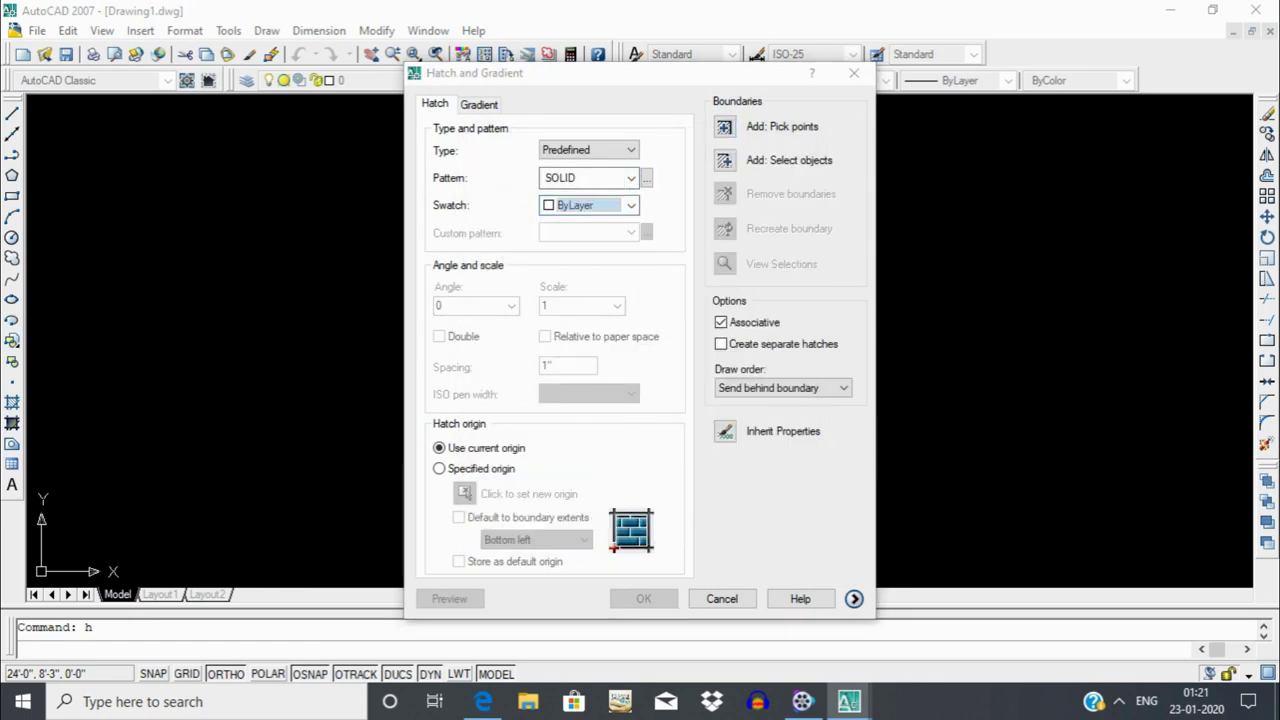
double_click(491, 240)
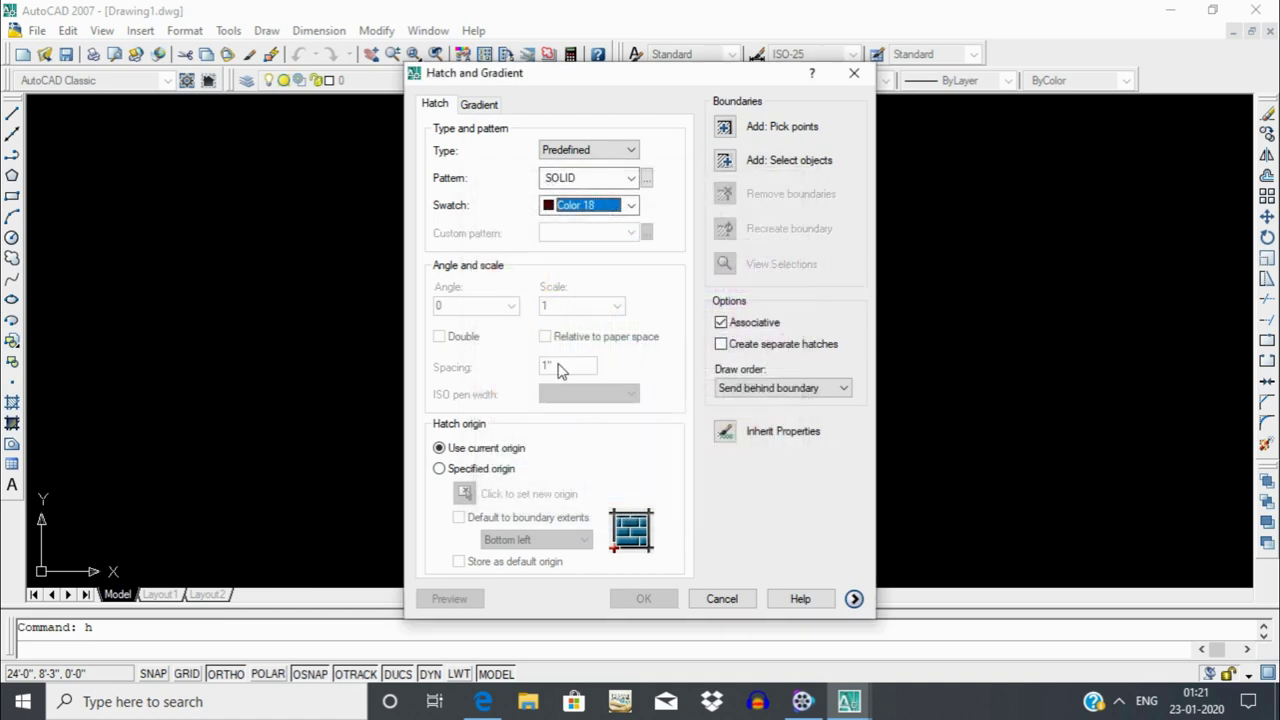
Pick the door frame area, preview the solid fill and apply it.
left_click(724, 127)
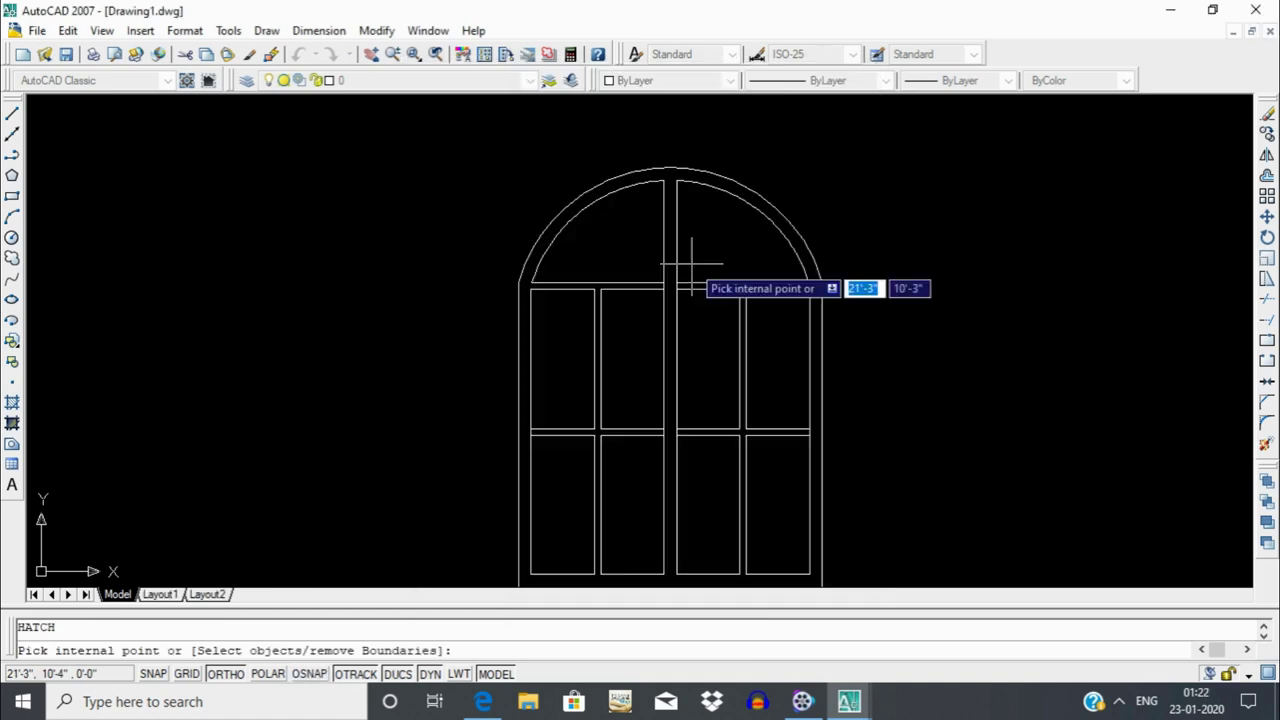
left_click(700, 250)
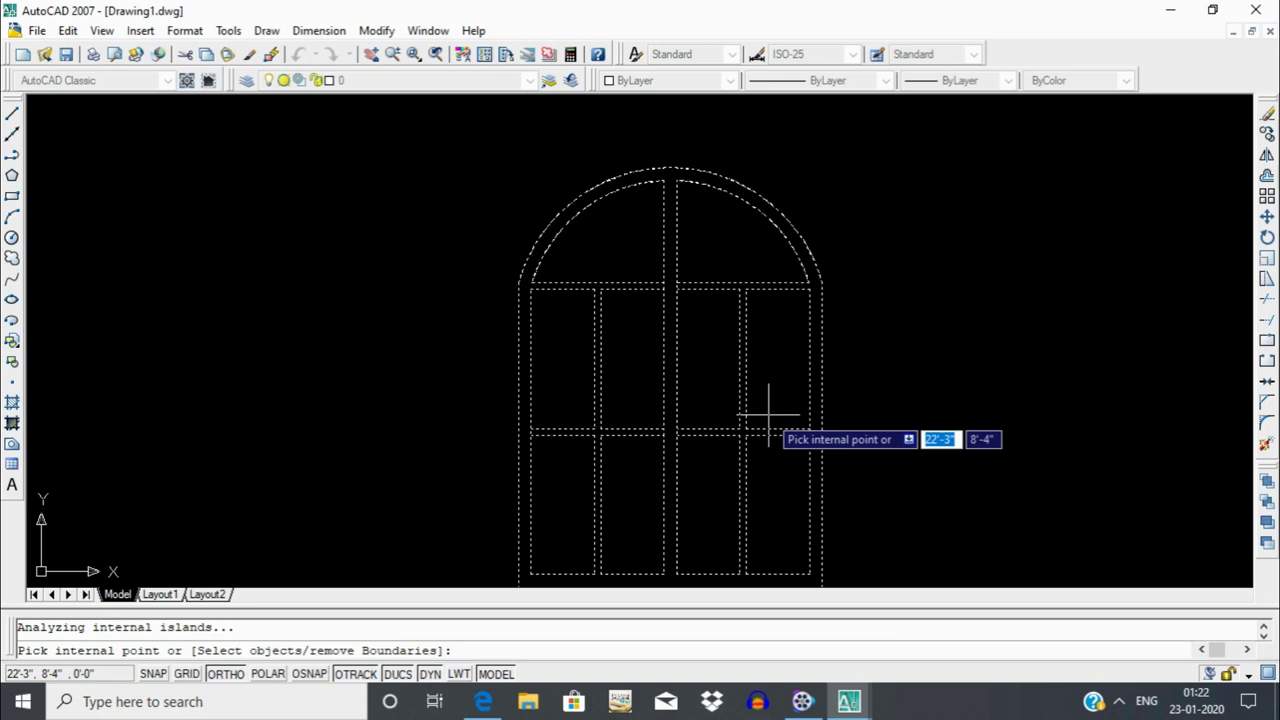
key("Return")
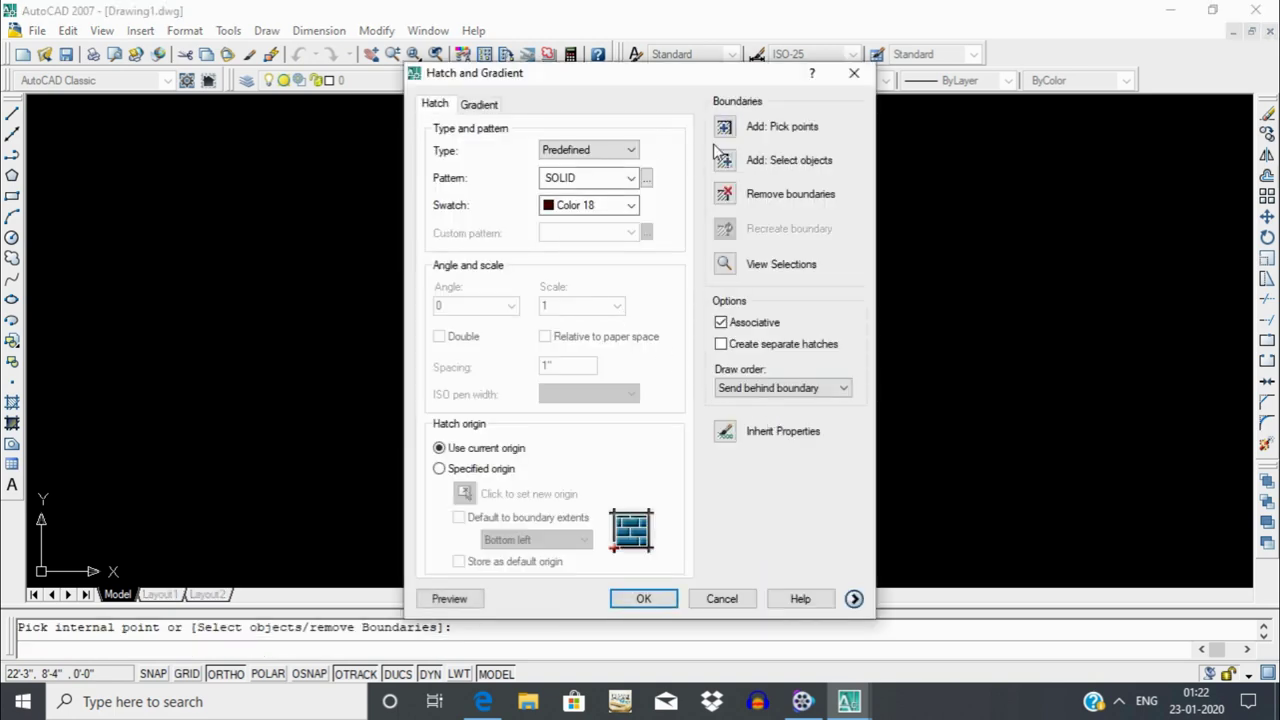
left_click(450, 599)
scroll(686, 517, "down", 3)
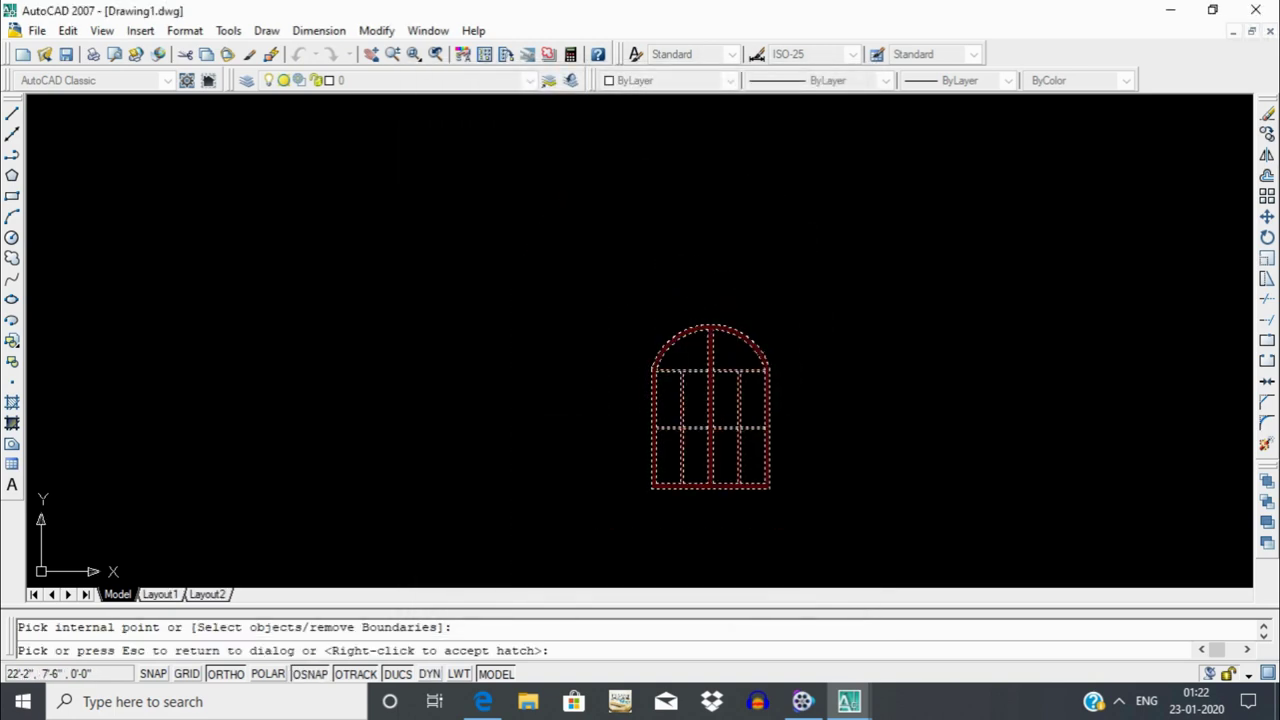
scroll(748, 463, "up", 4)
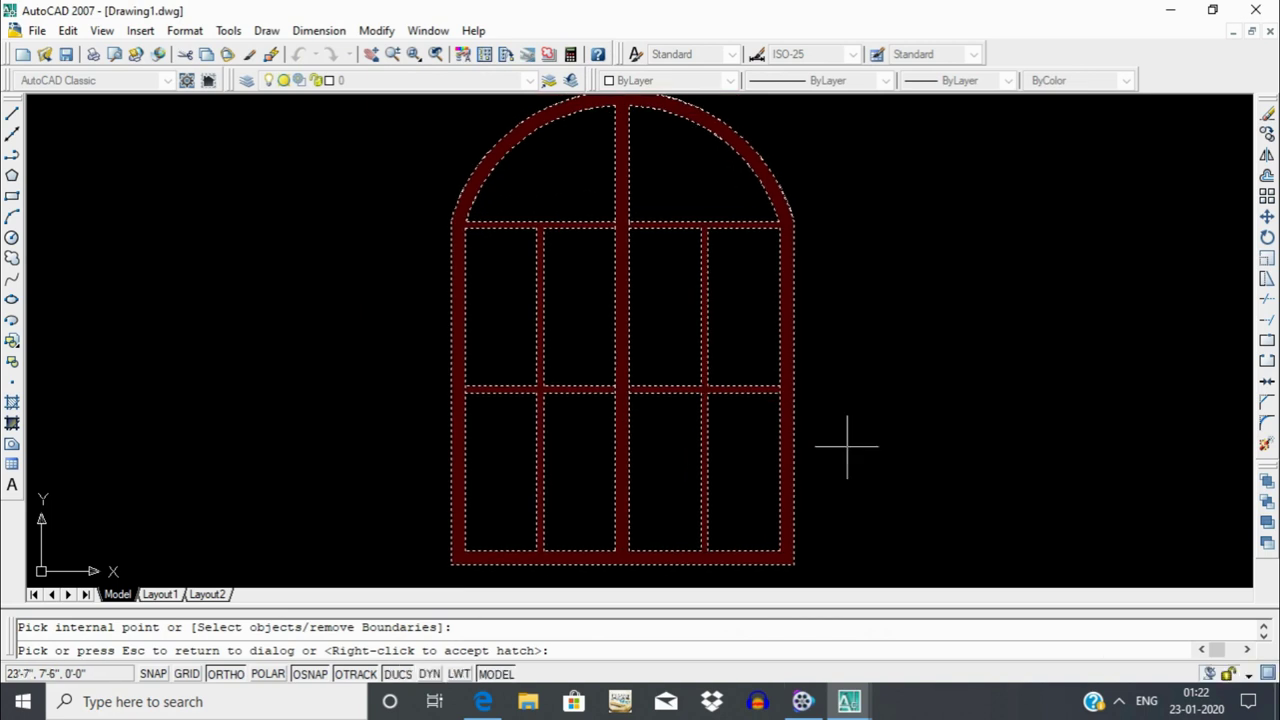
scroll(847, 446, "down", 2)
key("Escape")
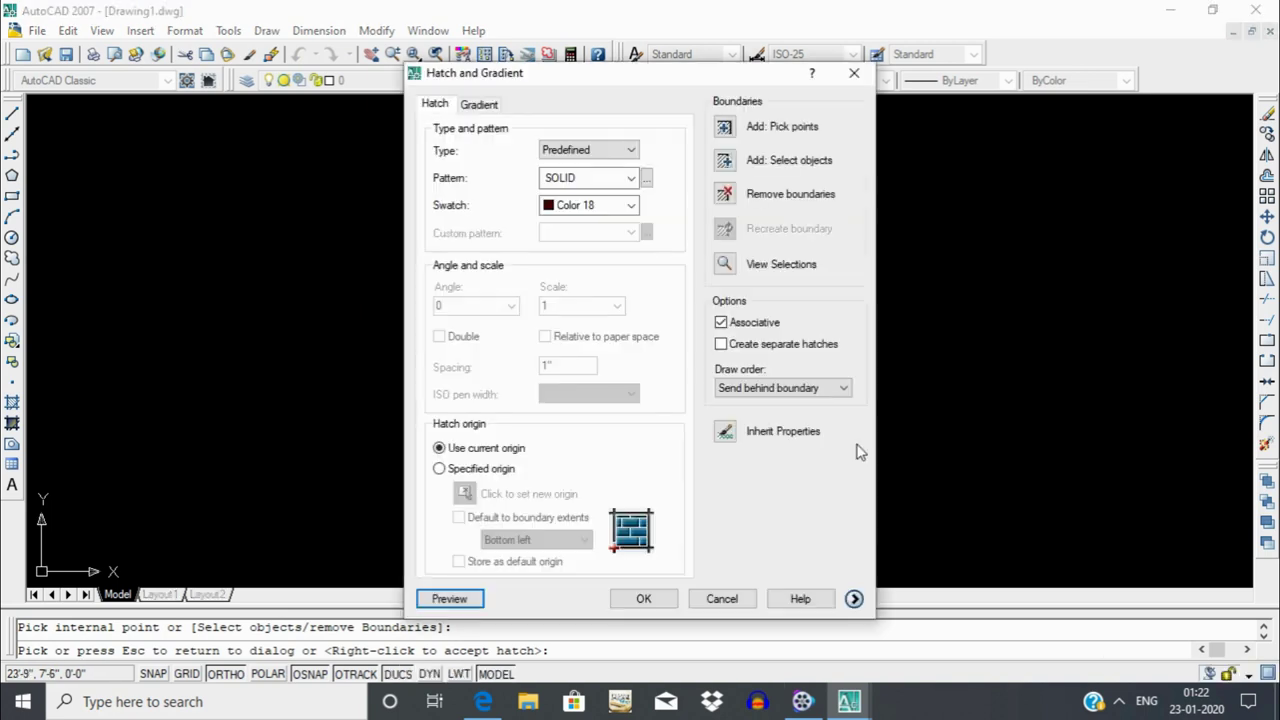
left_click(644, 598)
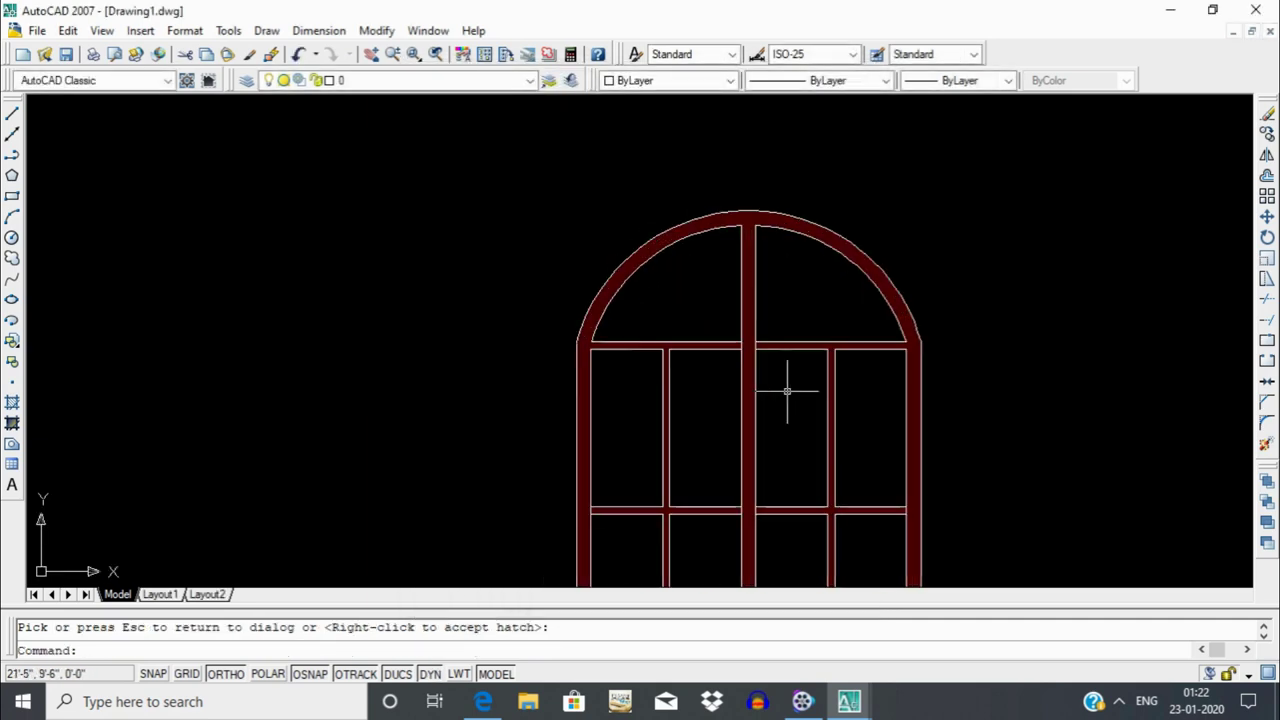
Start a hatch with the JIS_LC_20 pattern, then cancel the command.
type("h")
key("Return")
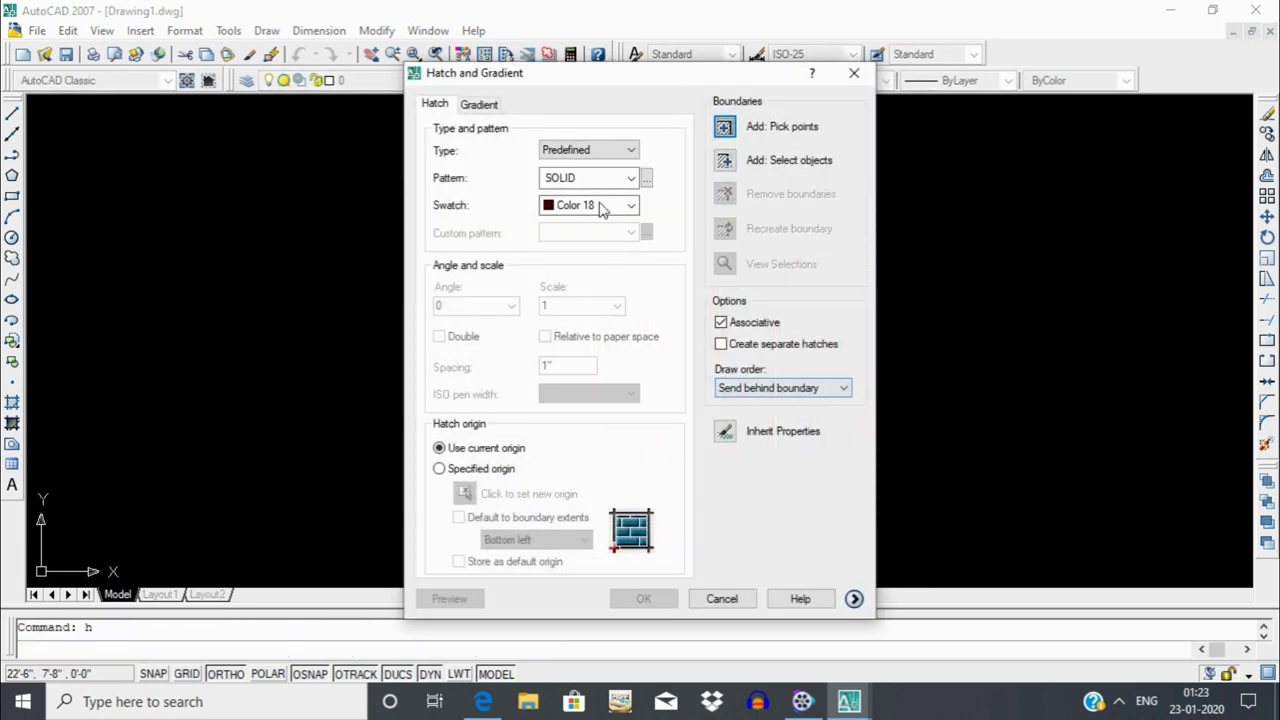
left_click(632, 206)
left_click(595, 210)
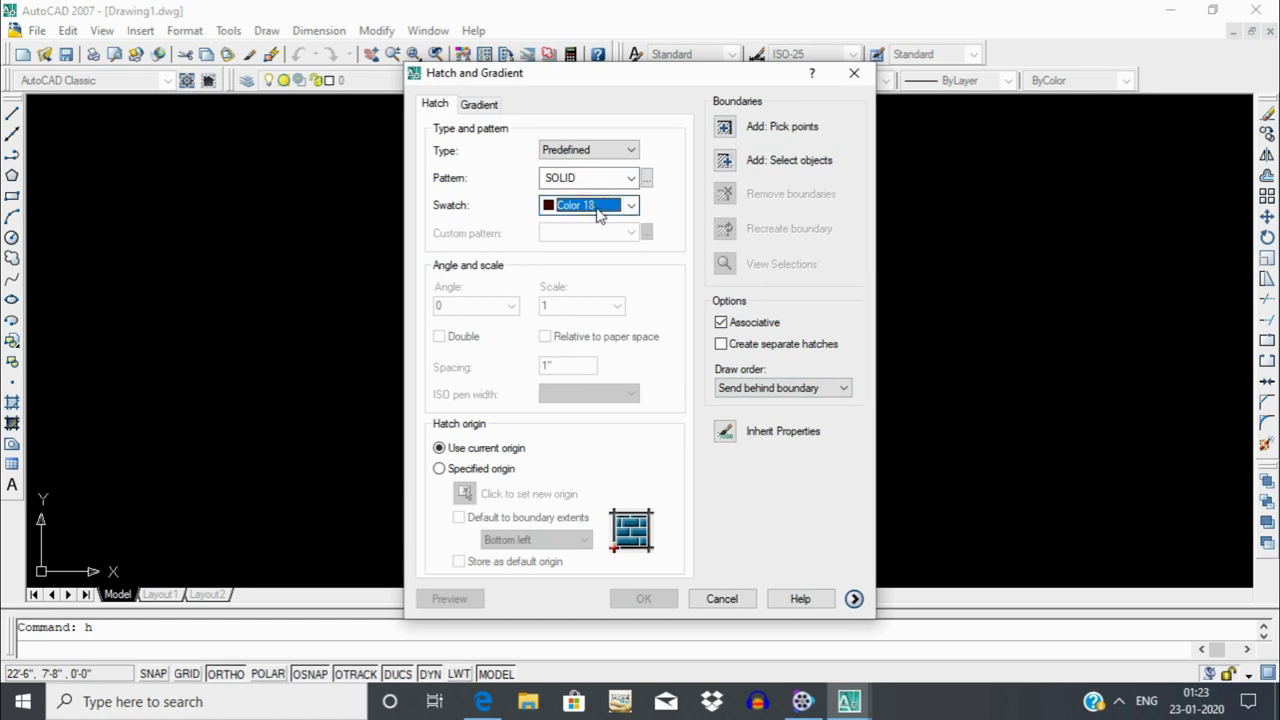
left_click(562, 178)
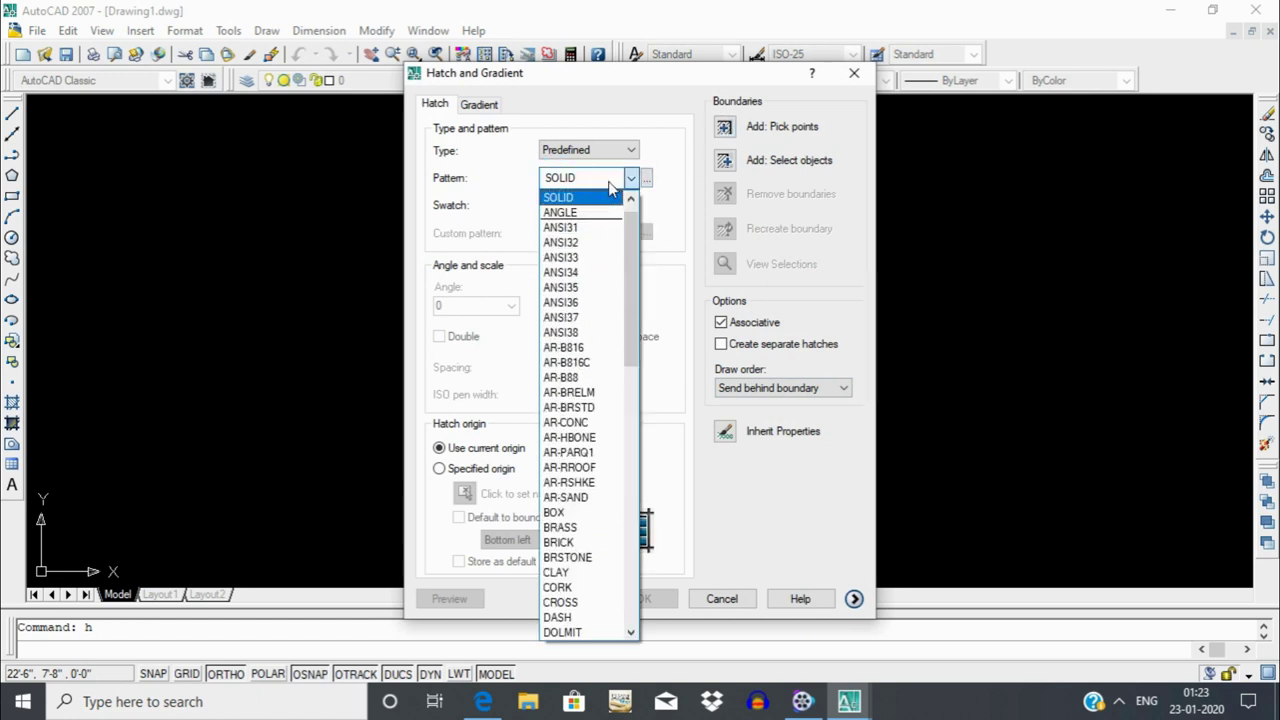
left_click(645, 180)
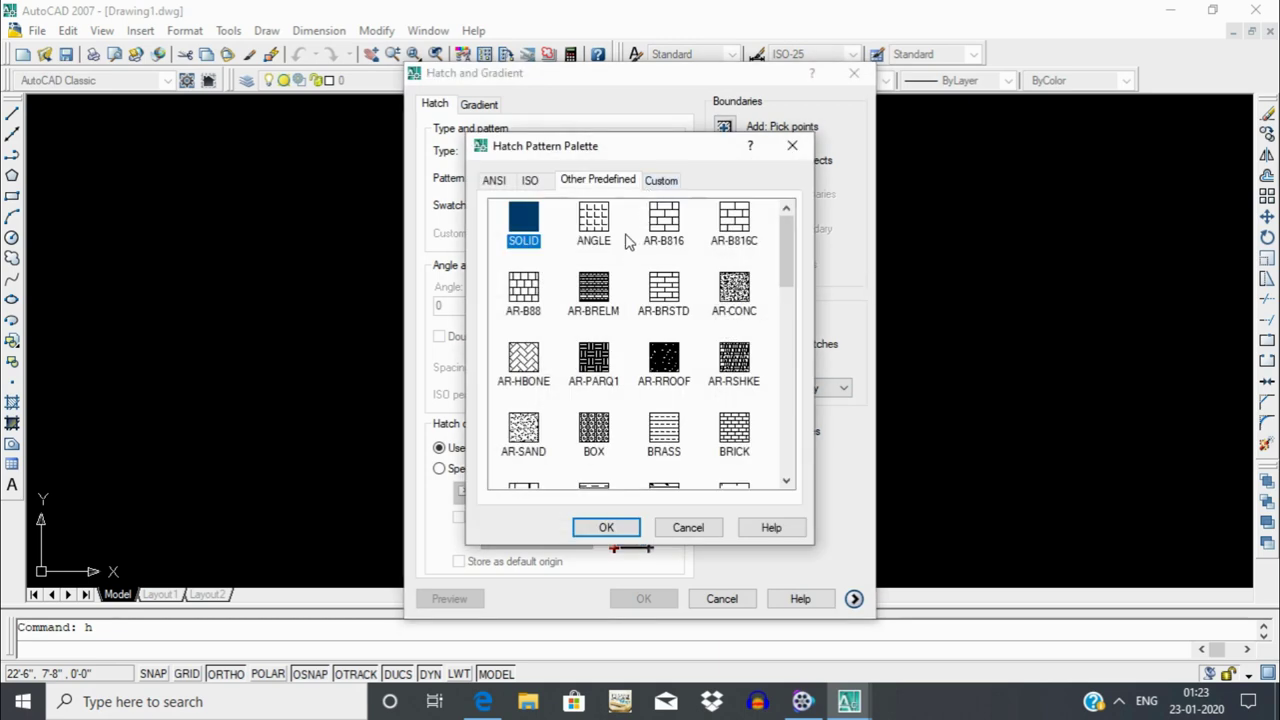
scroll(640, 340, "down", 3)
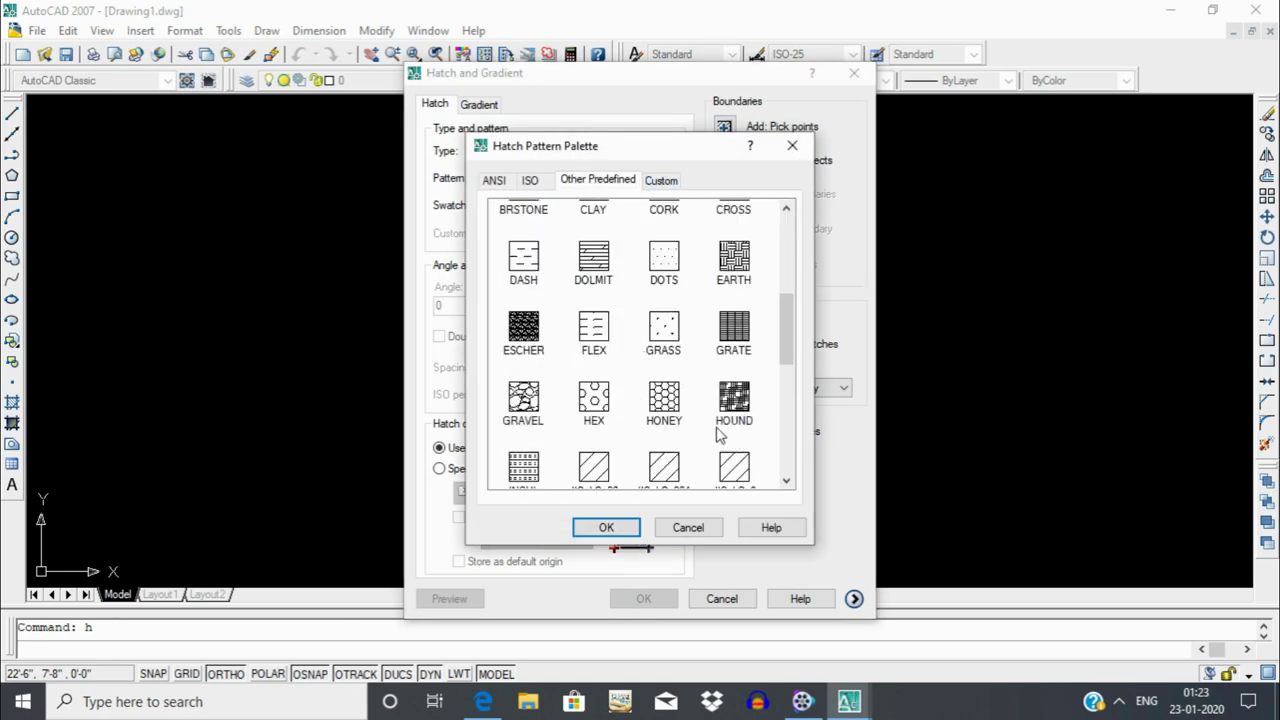
scroll(648, 383, "down", 1)
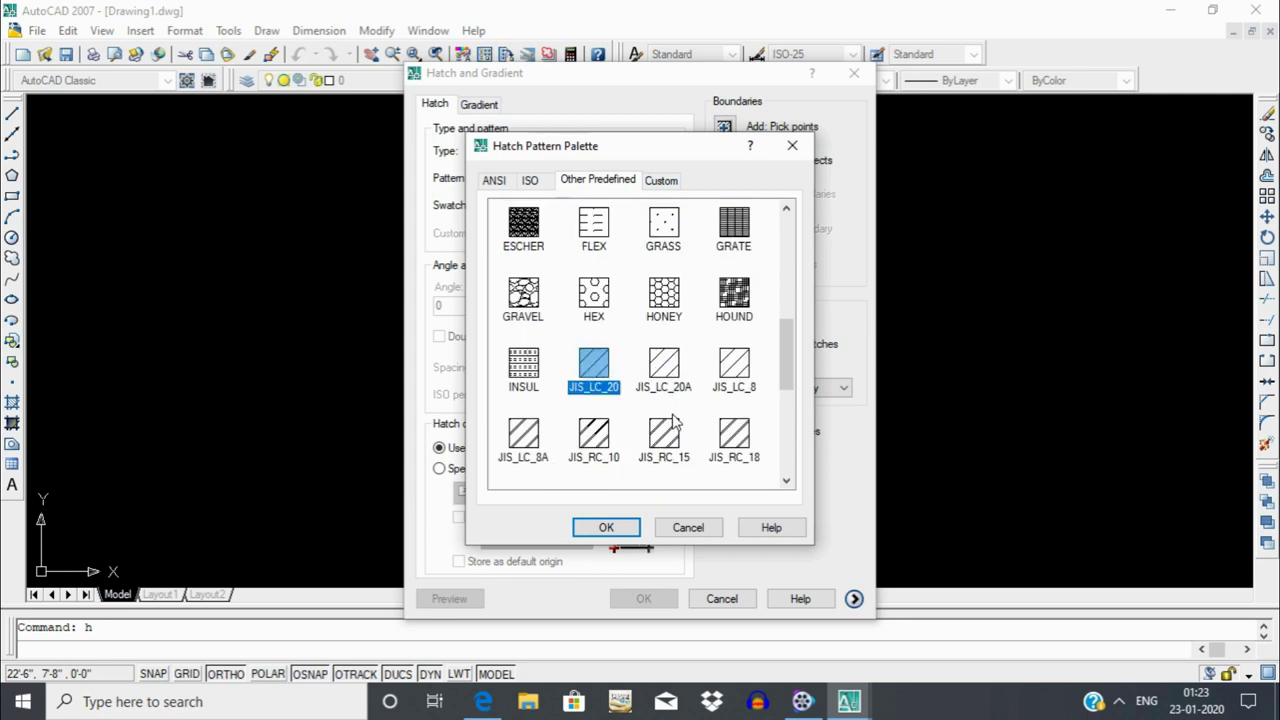
left_click(580, 535)
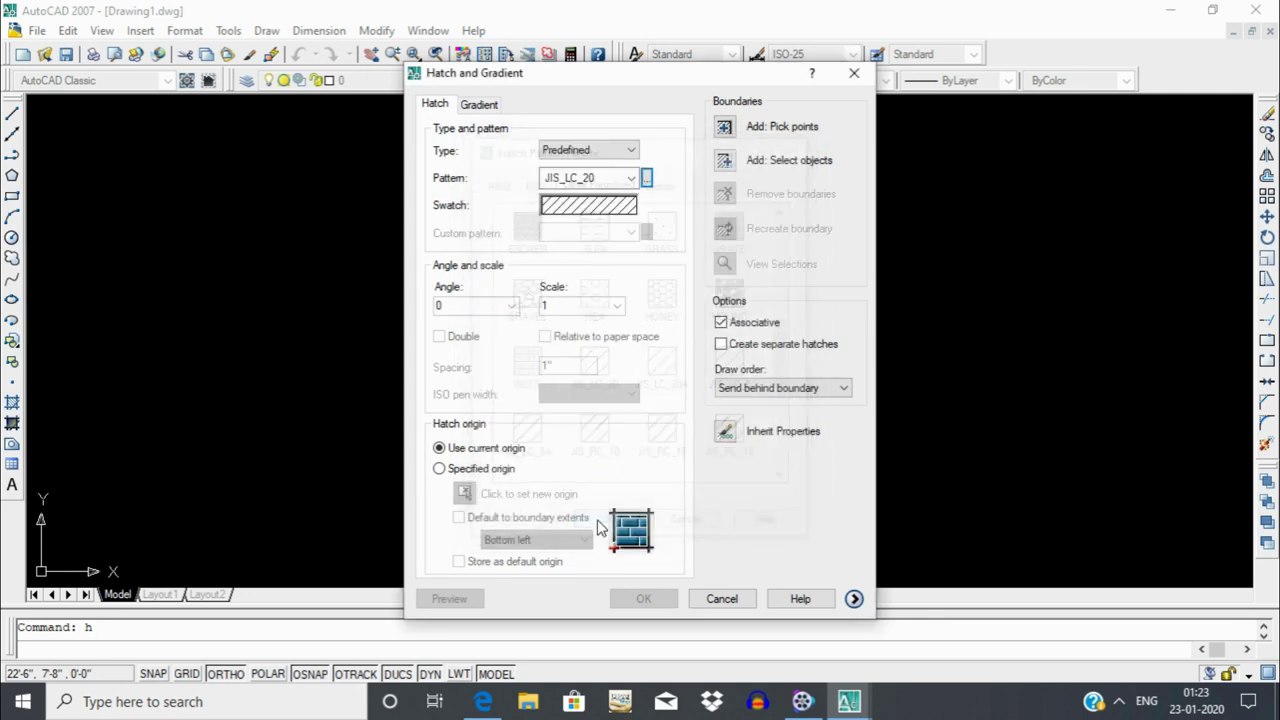
left_click(724, 127)
key("Escape")
Restart HATCH, dismiss the pattern file error, and choose the diagonal JIS_LC_8A pattern.
type("h")
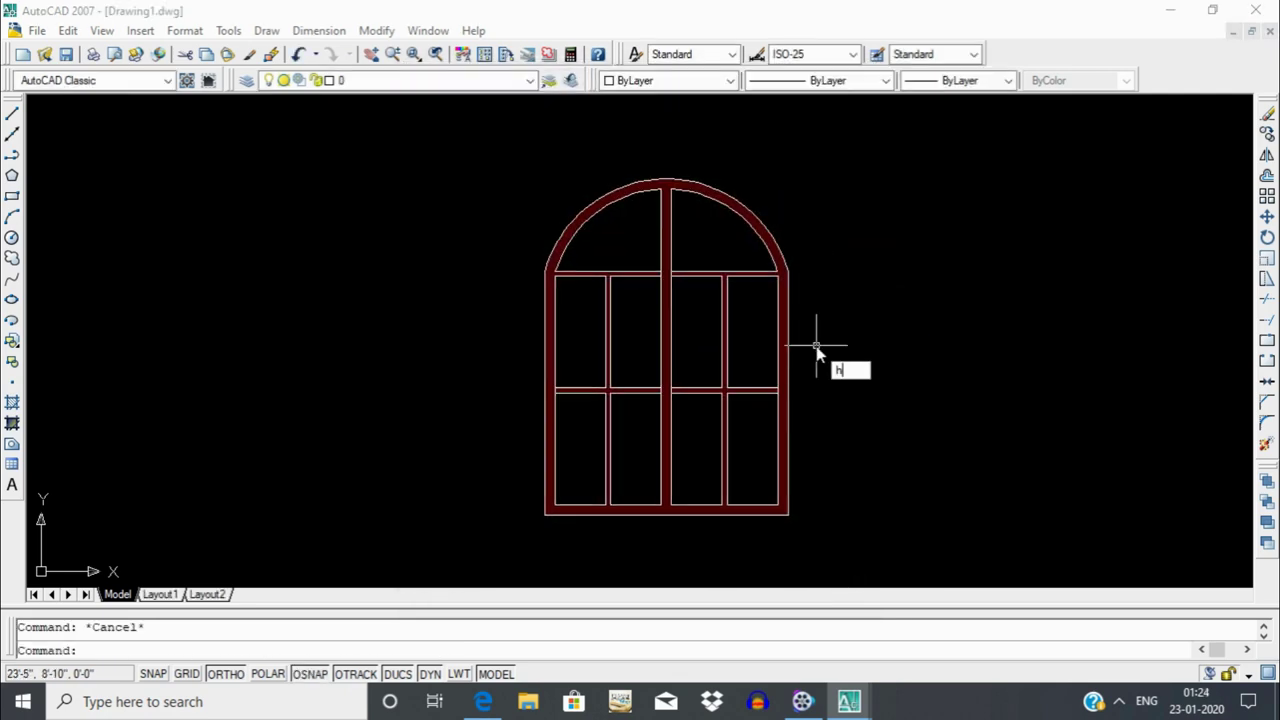
key("Return")
left_click(725, 376)
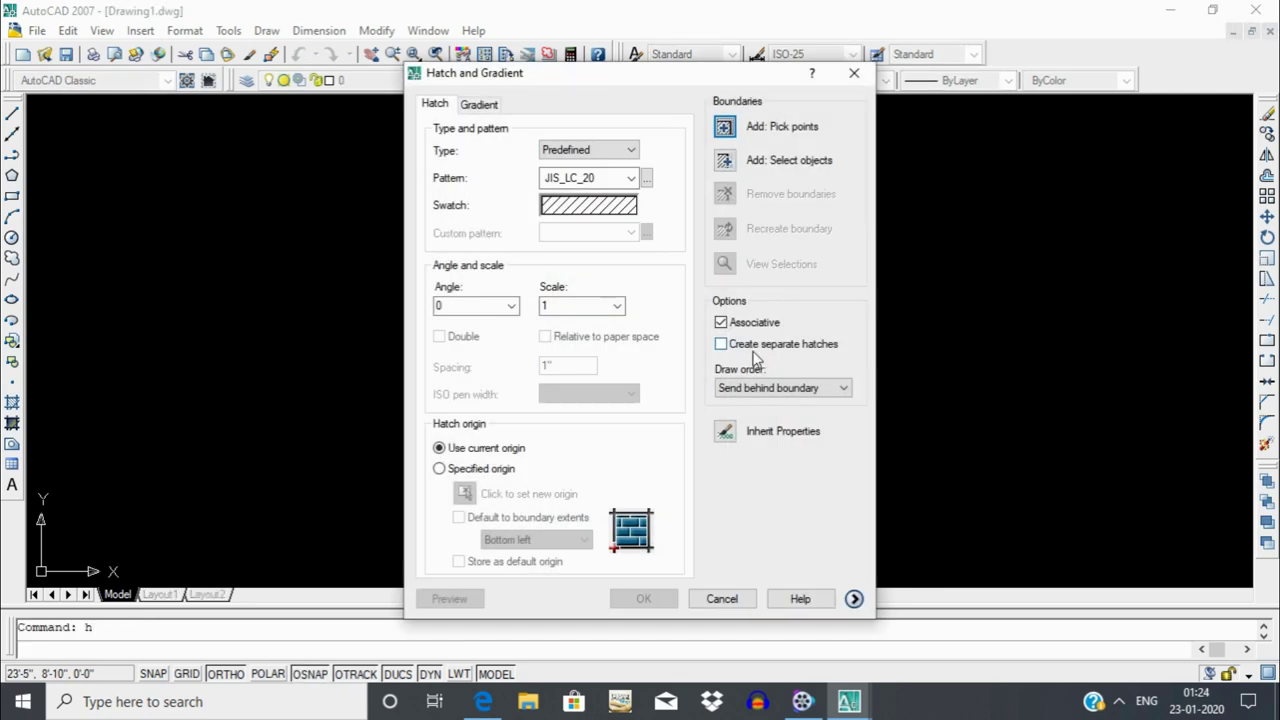
left_click(613, 216)
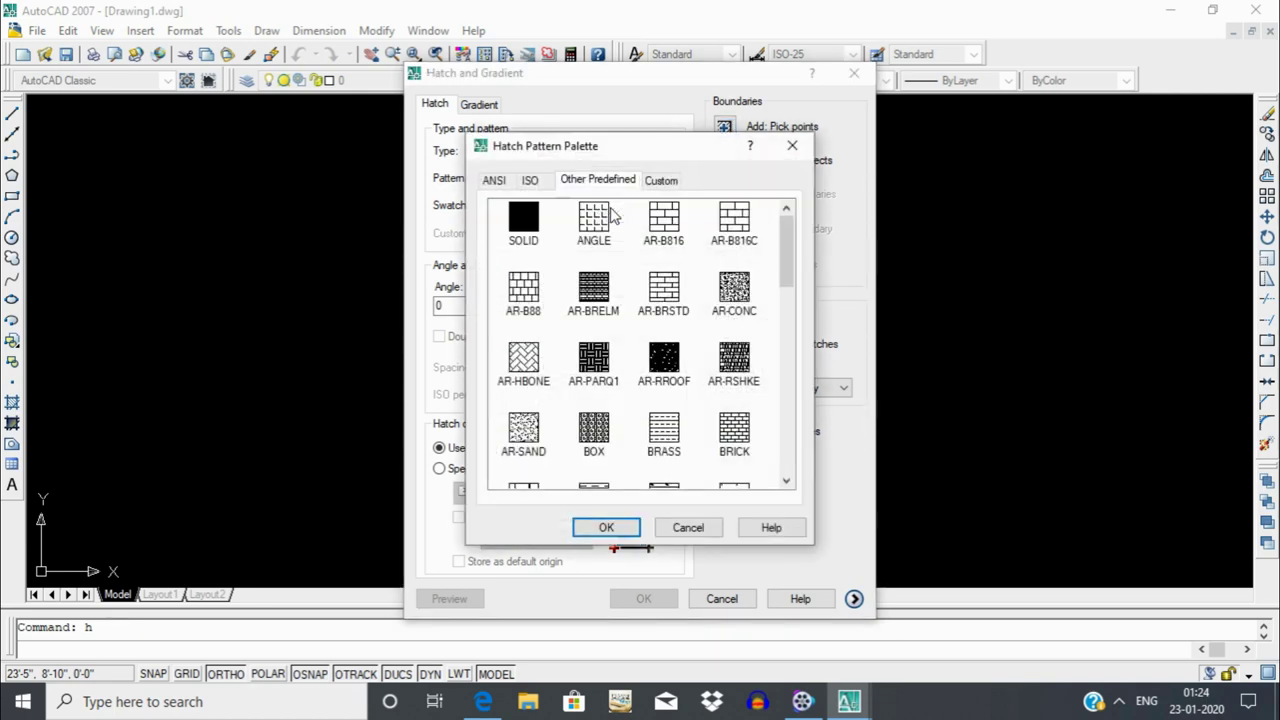
scroll(752, 424, "down", 1)
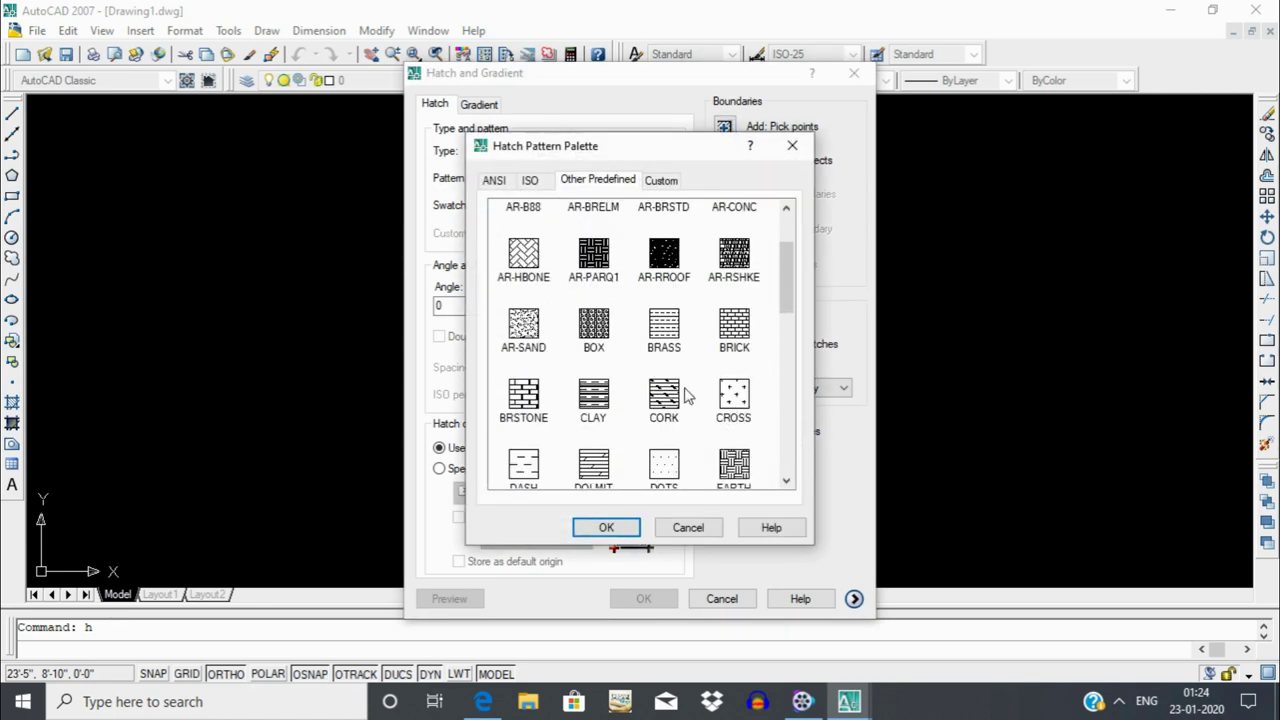
scroll(686, 397, "down", 2)
scroll(690, 398, "down", 2)
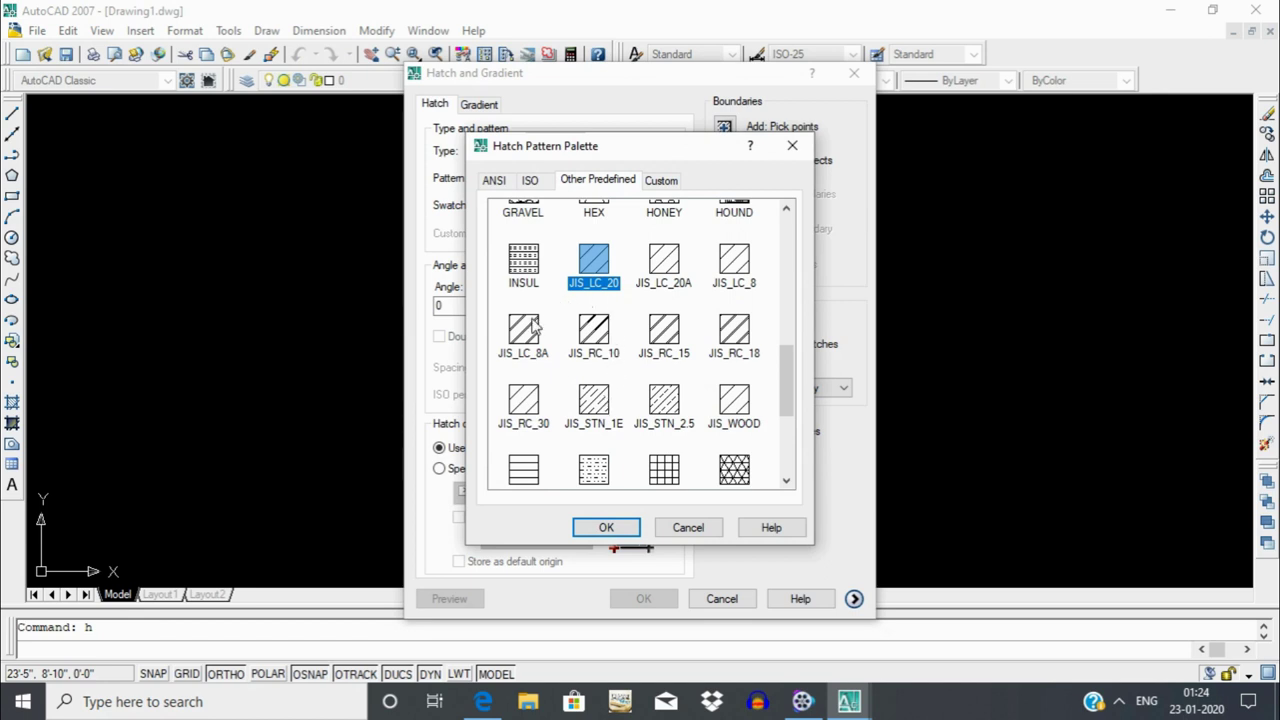
left_click(624, 526)
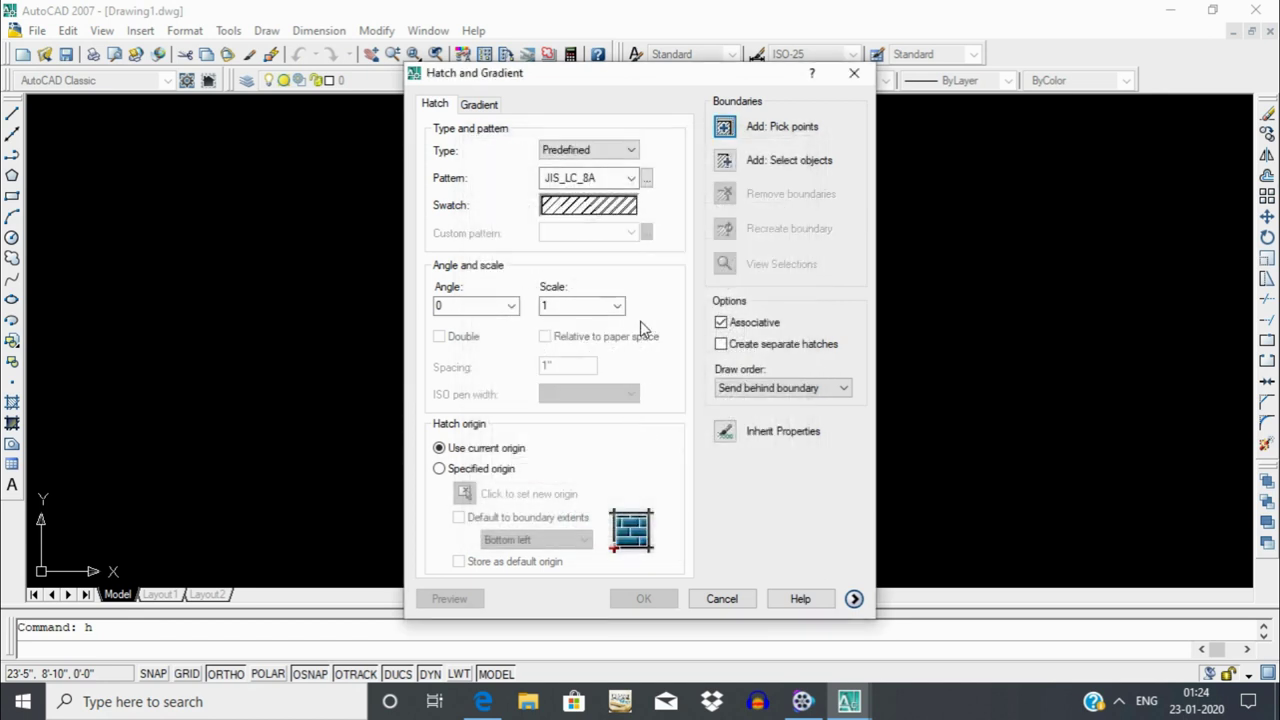
Pick the arch pane and the remaining glass panes as hatch areas.
left_click(724, 128)
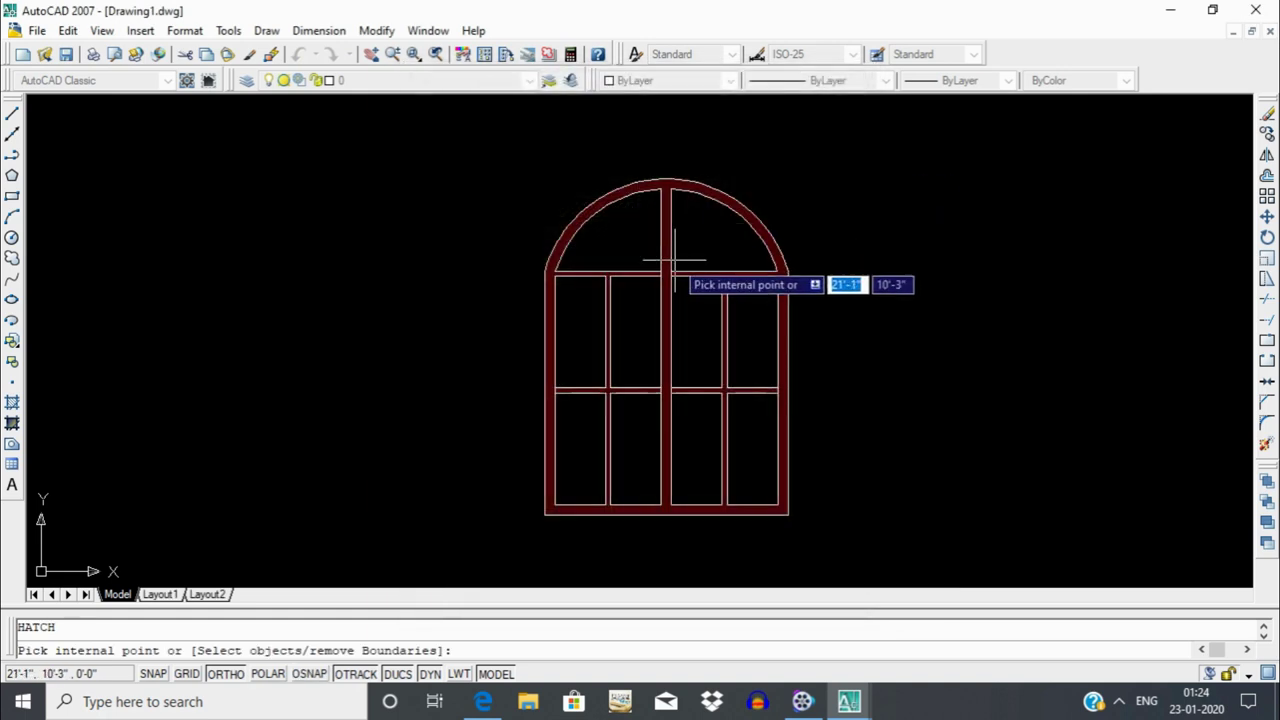
left_click(654, 245)
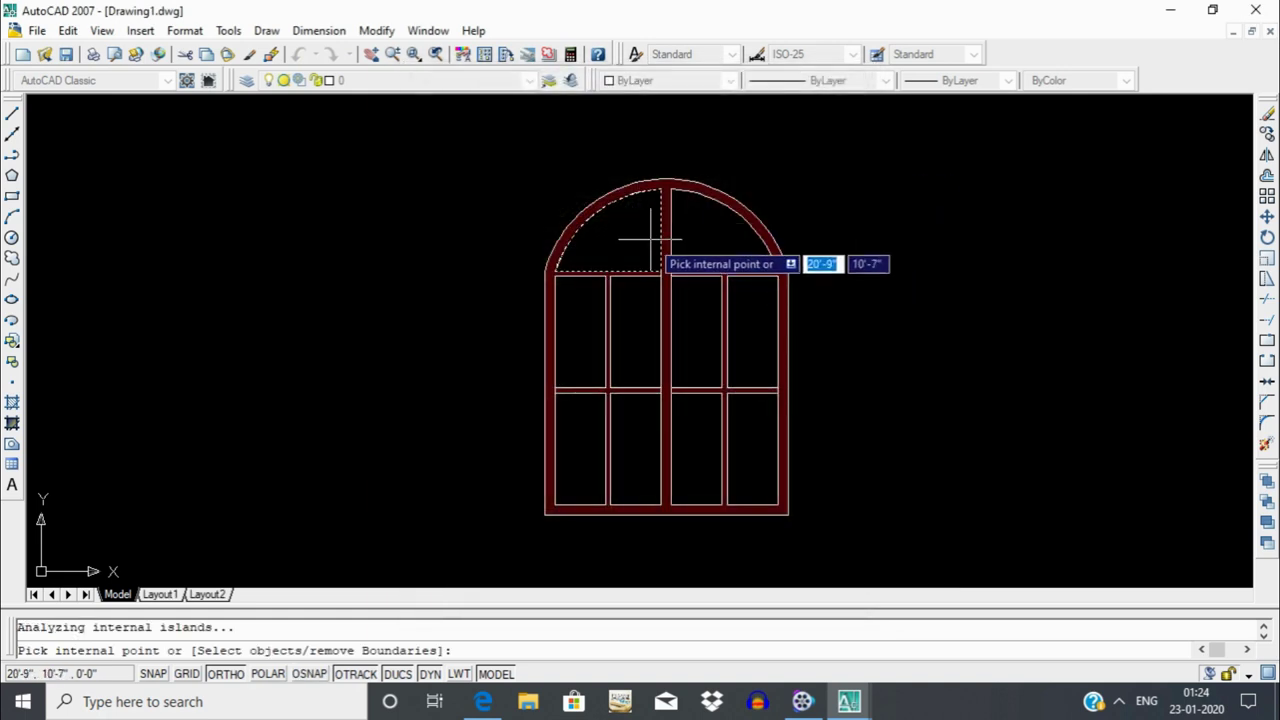
left_click(740, 335)
left_click(730, 425)
left_click(703, 425)
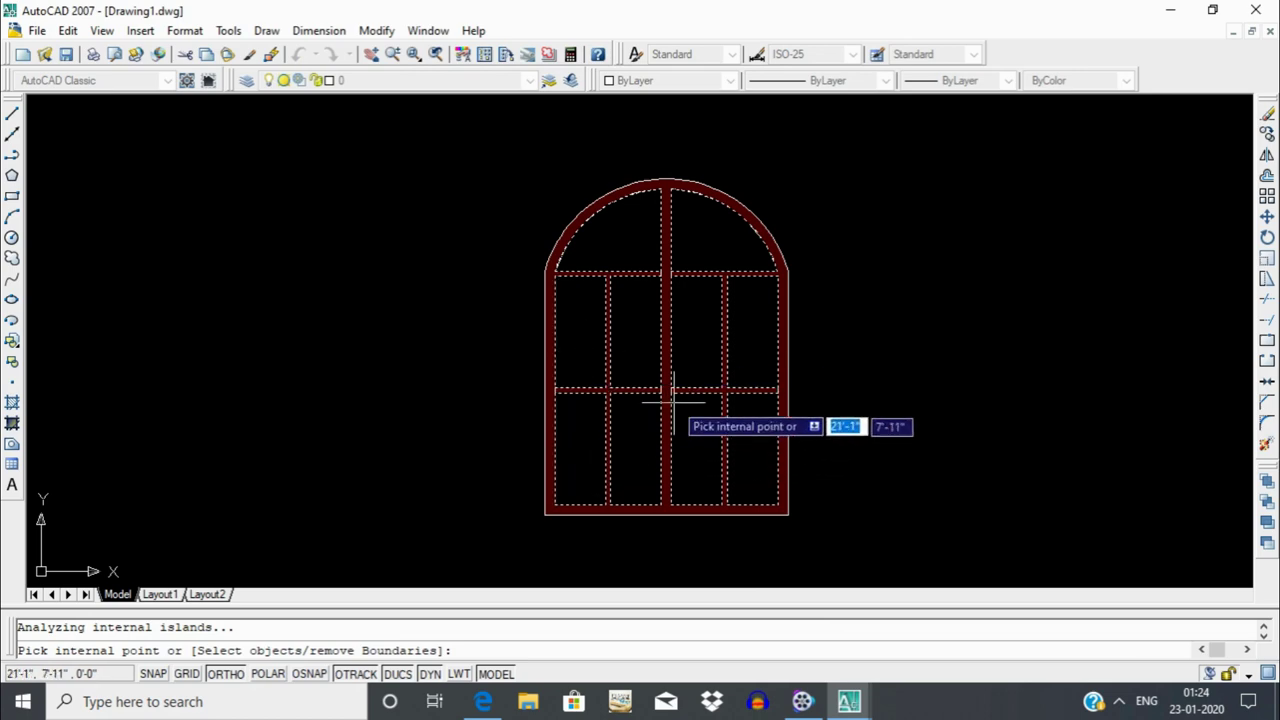
key("Return")
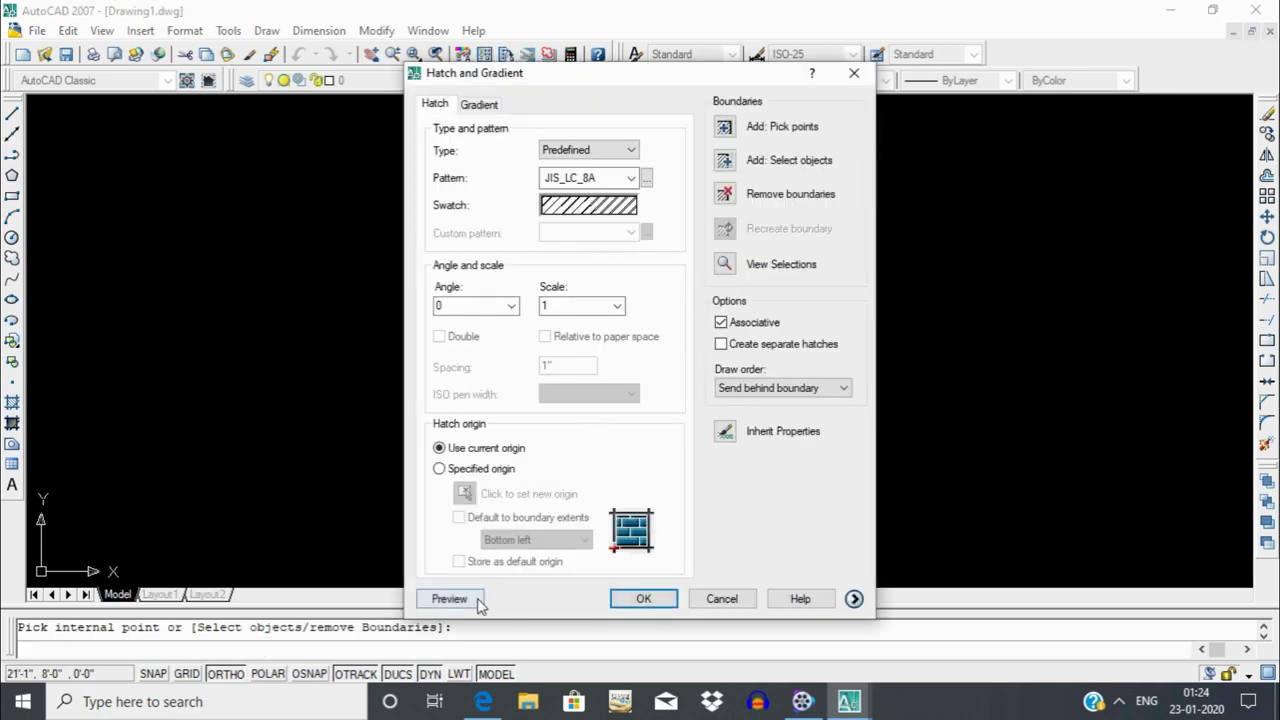
Preview the diagonal JIS_LC_8A hatch on the panes and apply it.
left_click(449, 598)
scroll(665, 310, "up", 3)
scroll(851, 323, "down", 3)
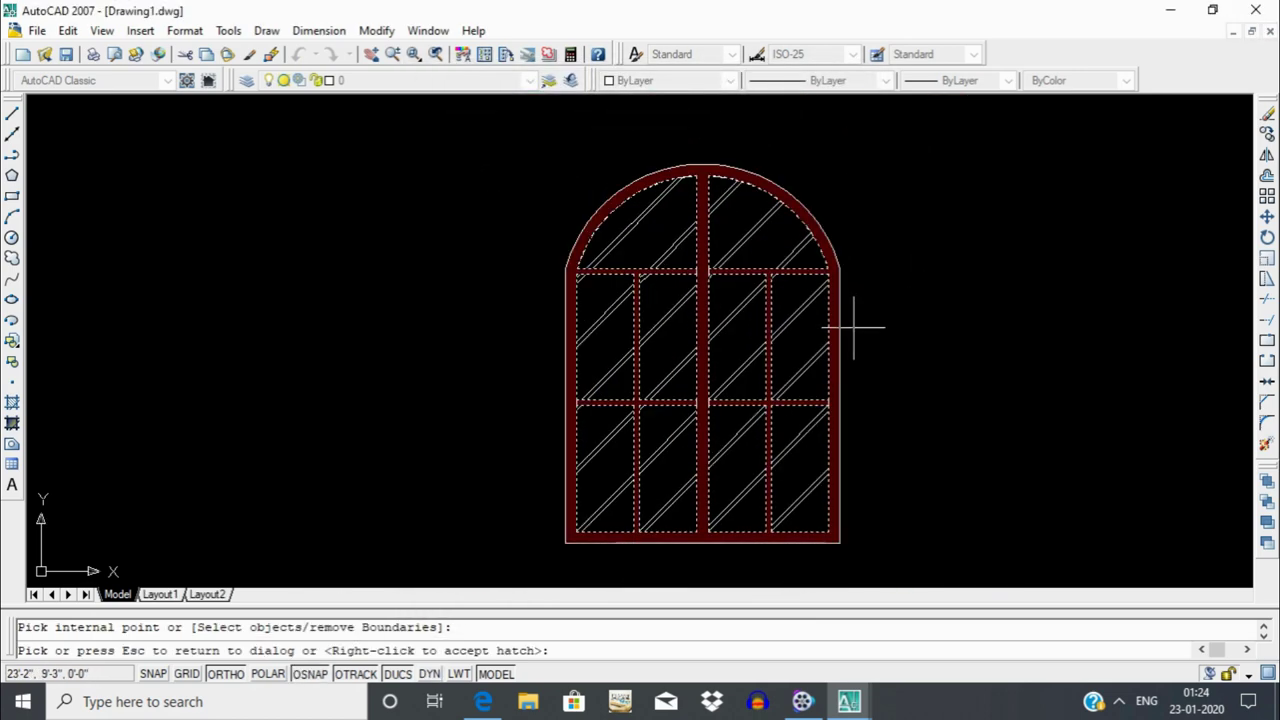
scroll(740, 371, "up", 1)
scroll(703, 348, "up", 1)
scroll(703, 348, "down", 2)
scroll(694, 343, "up", 2)
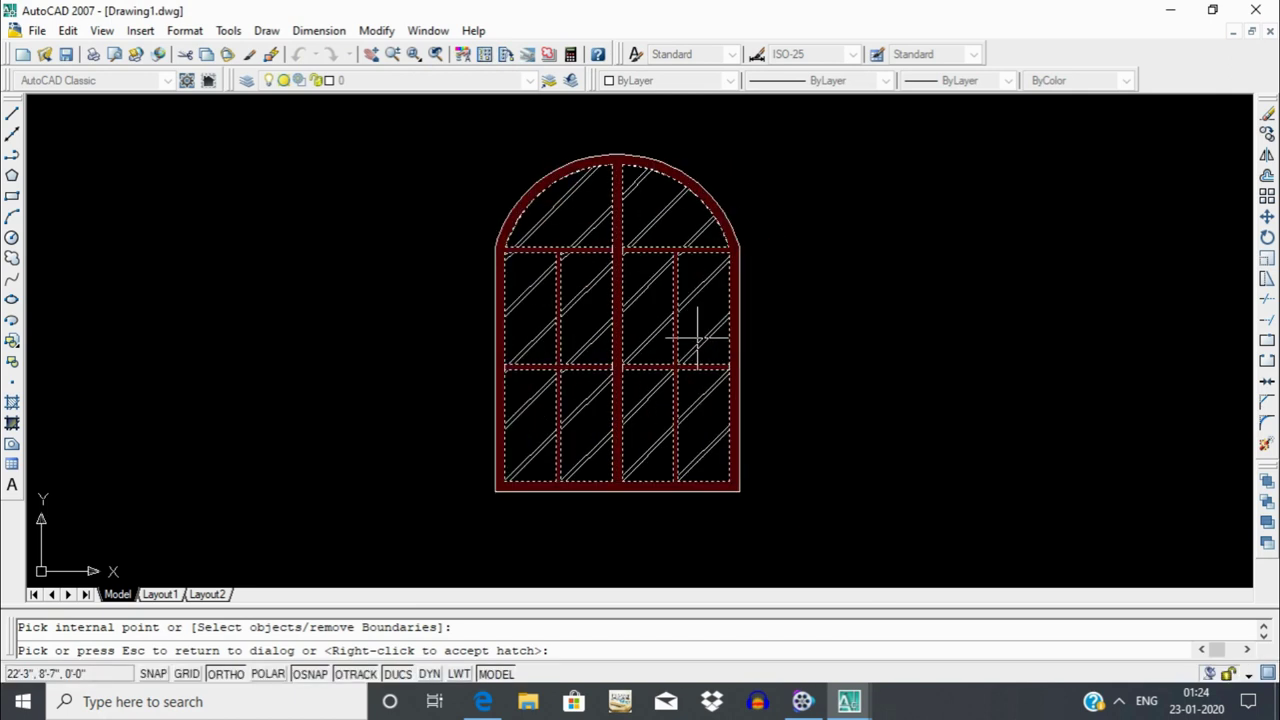
left_click(867, 342)
left_click(645, 599)
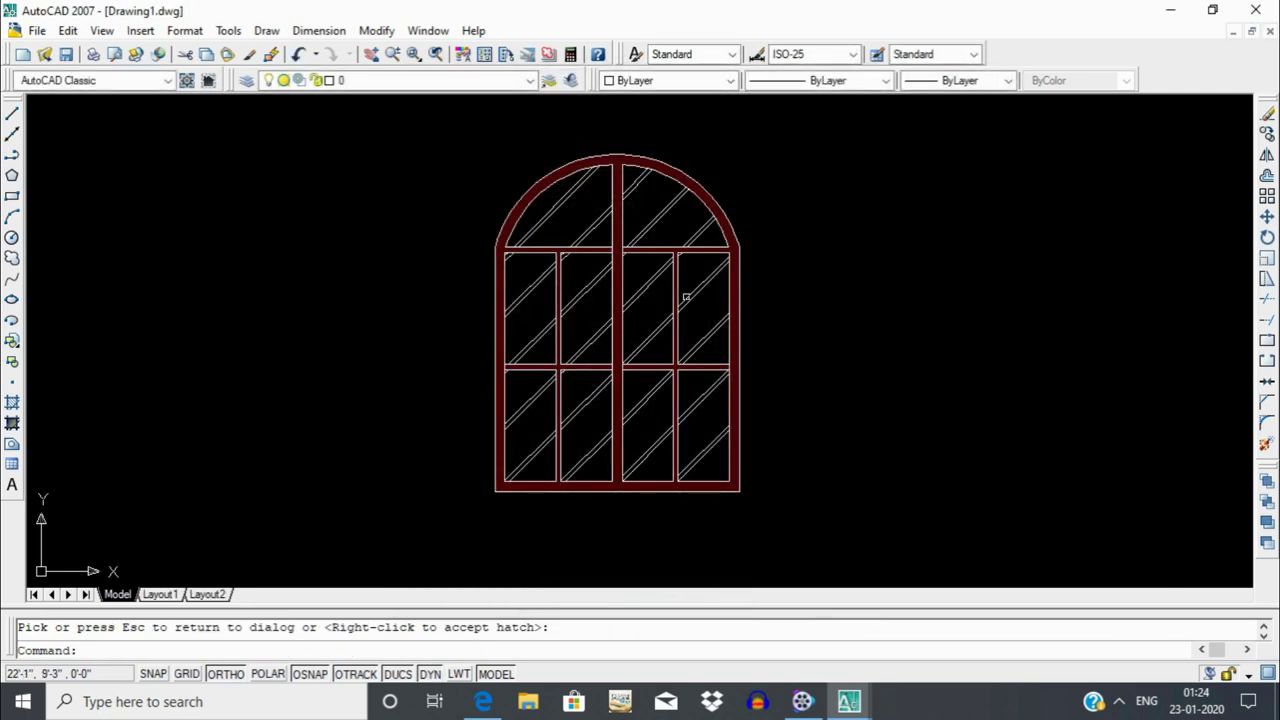
scroll(686, 297, "down", 1)
Draw a multiline text box (MT) below the arched frame and set its font to Verdana.
type("mt")
key("Return")
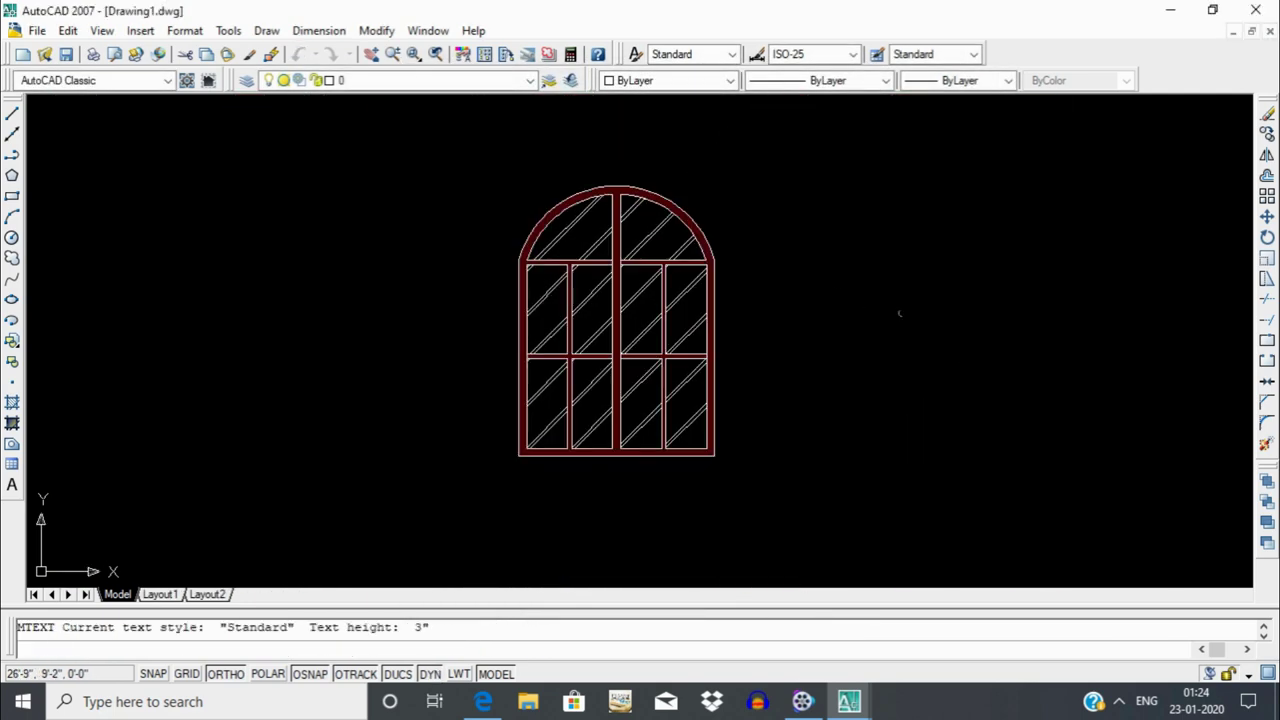
middle_click_drag(686, 384, 781, 287)
left_click(645, 420)
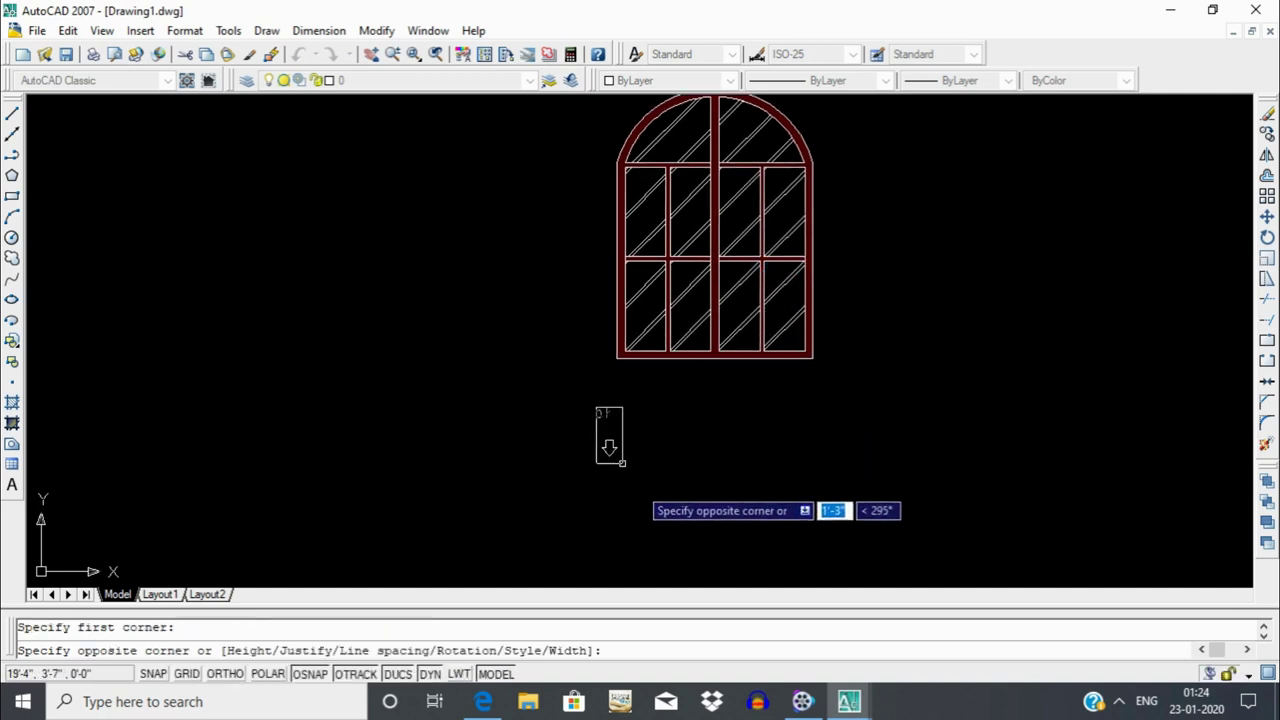
left_click(1007, 514)
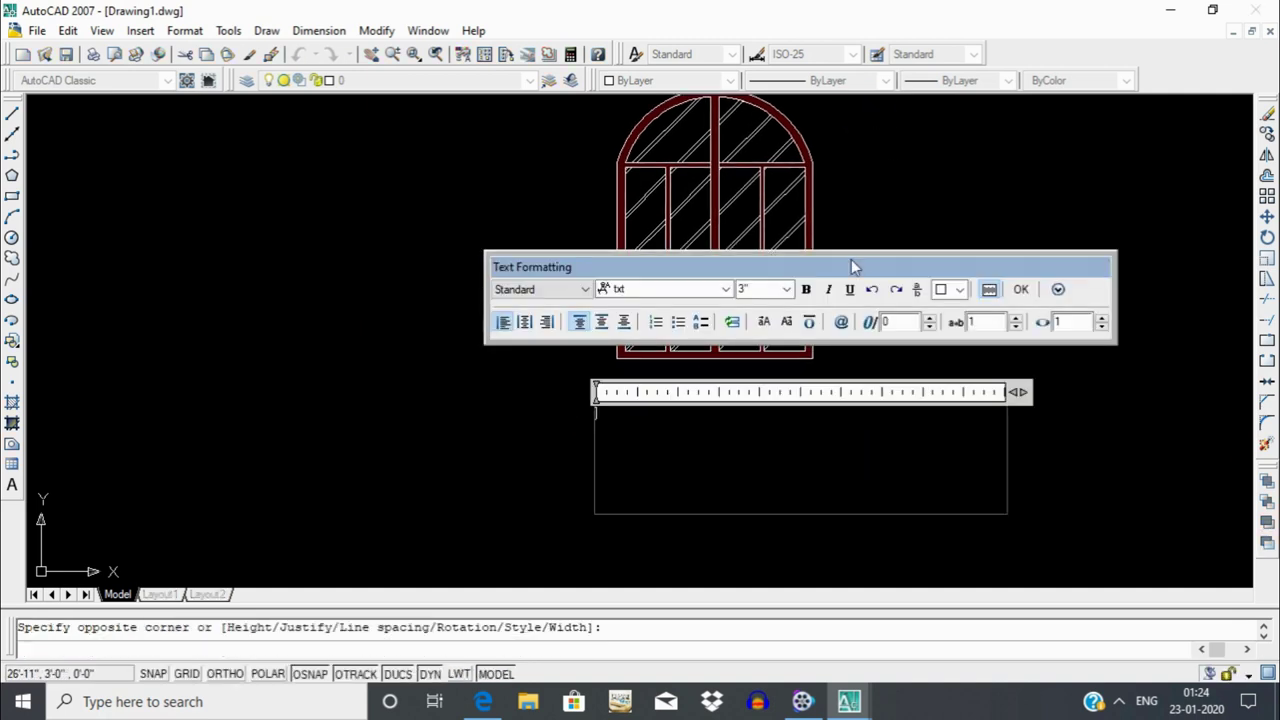
left_click(723, 291)
left_click(695, 337)
type("ELEVATION")
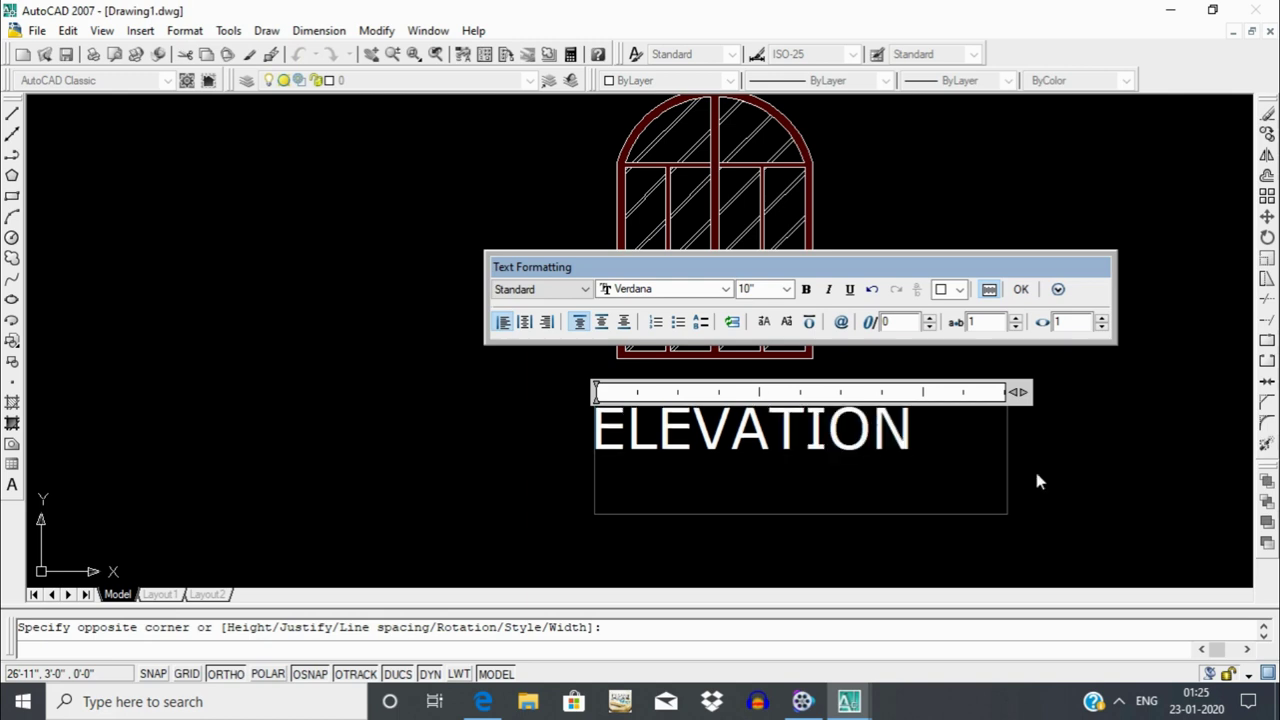
left_click(1034, 467)
scroll(694, 266, "down", 2)
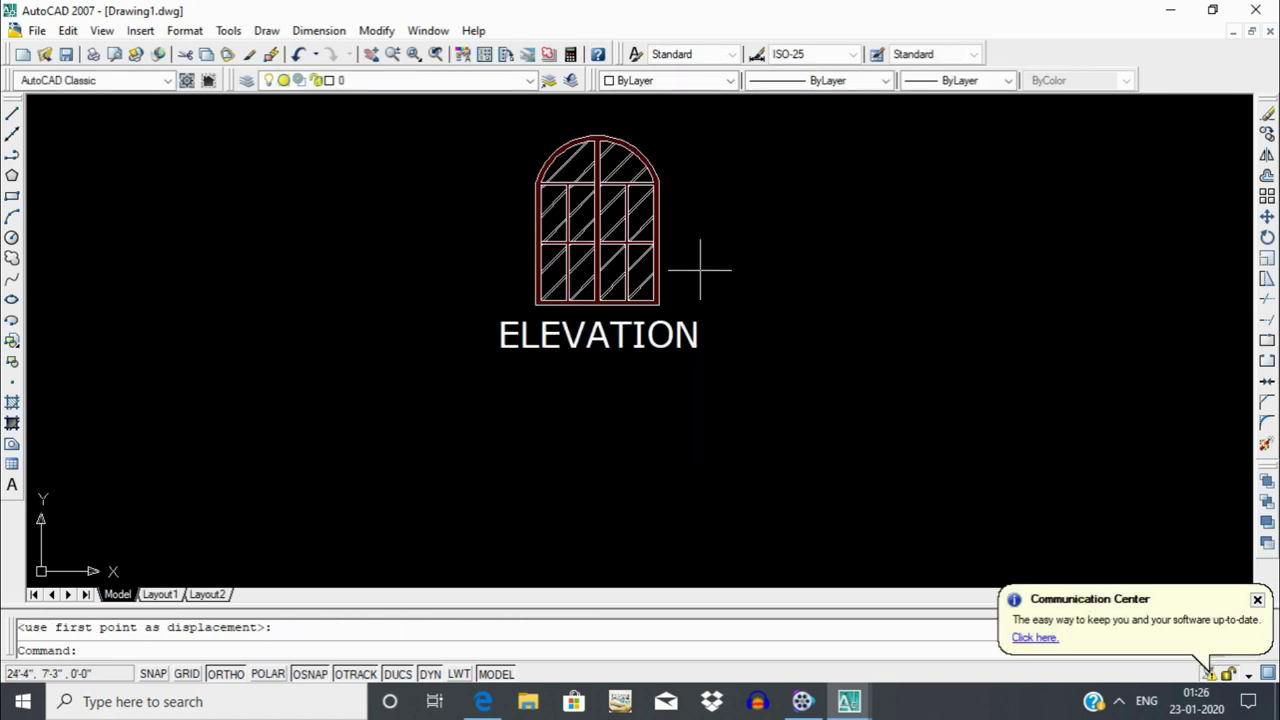
scroll(720, 320, "down", 2)
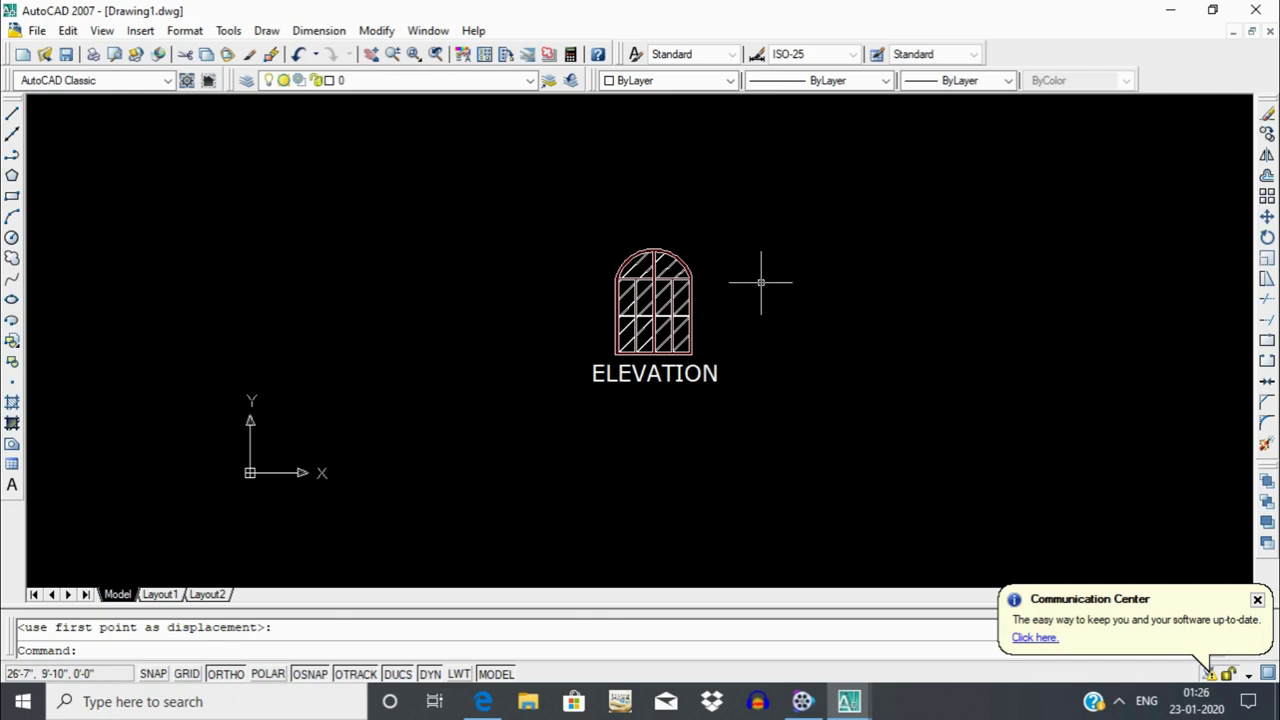
middle_click_drag(751, 254, 739, 266)
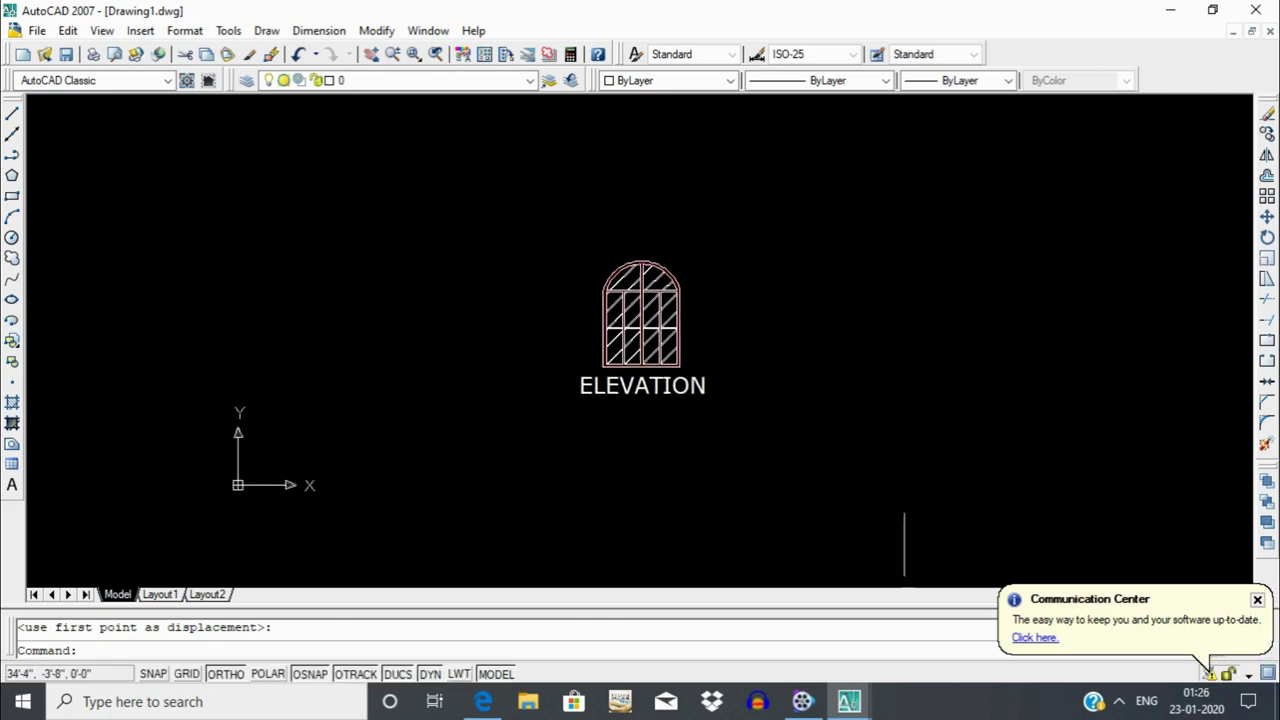